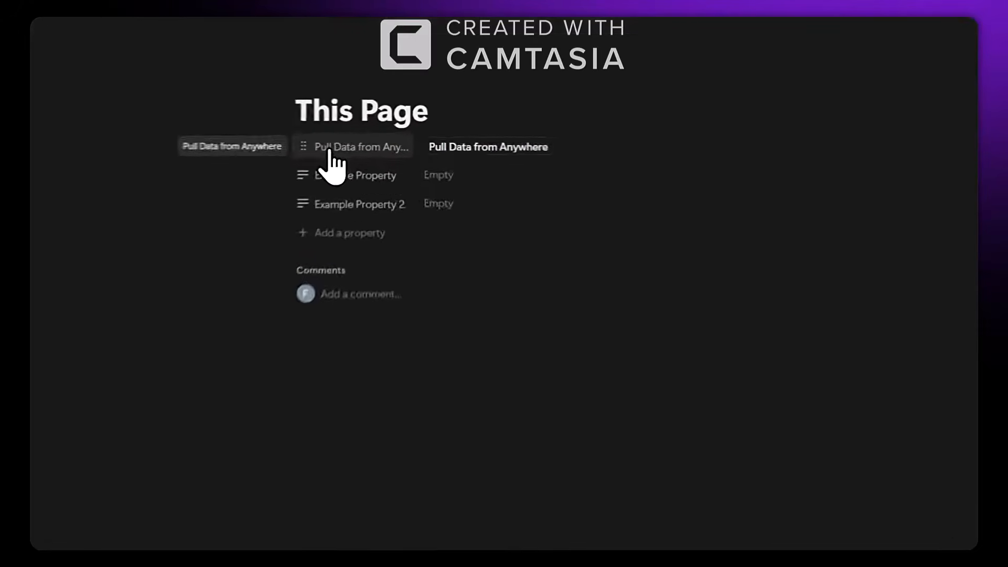
# Review the Example 1 variable formula in the Pull Data from Anywhere button's automation, save the automation and run the button
pyautogui.click(330, 150)
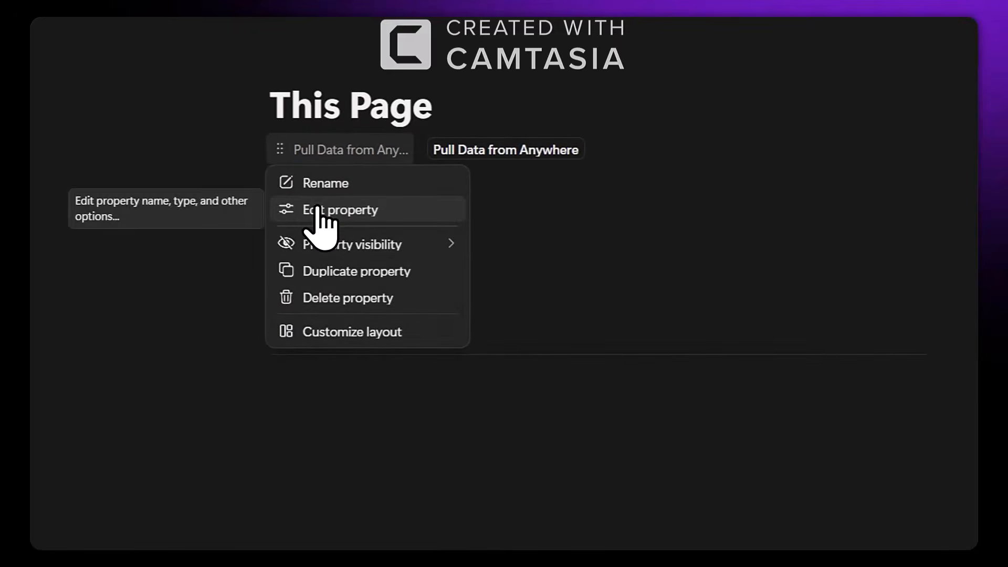
pyautogui.click(319, 210)
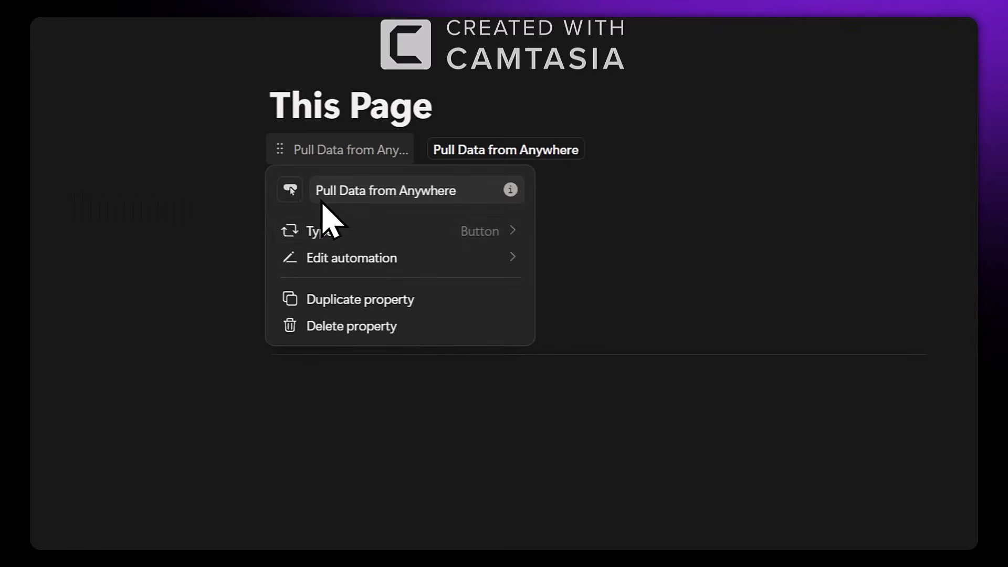
pyautogui.click(340, 258)
pyautogui.click(682, 361)
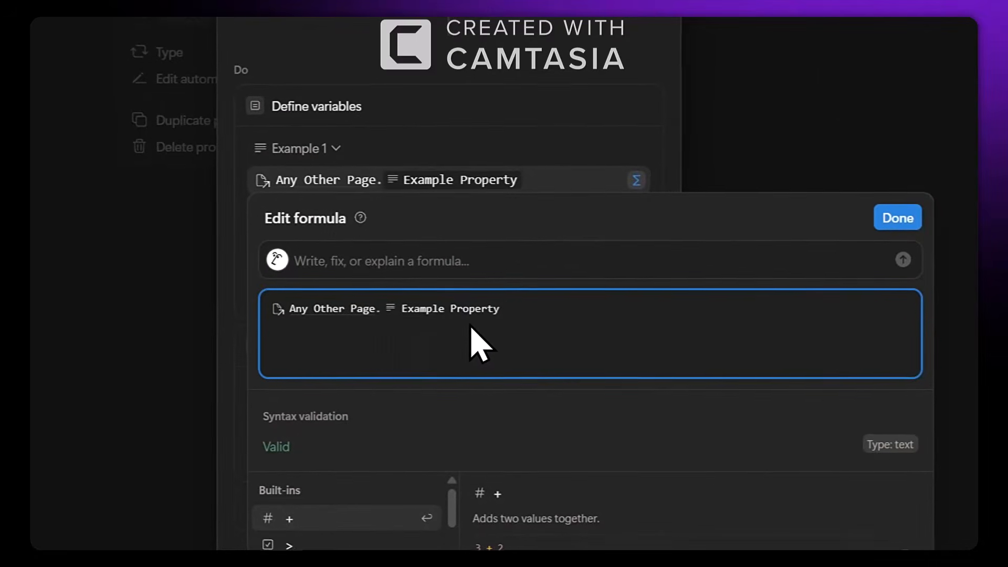
pyautogui.click(898, 218)
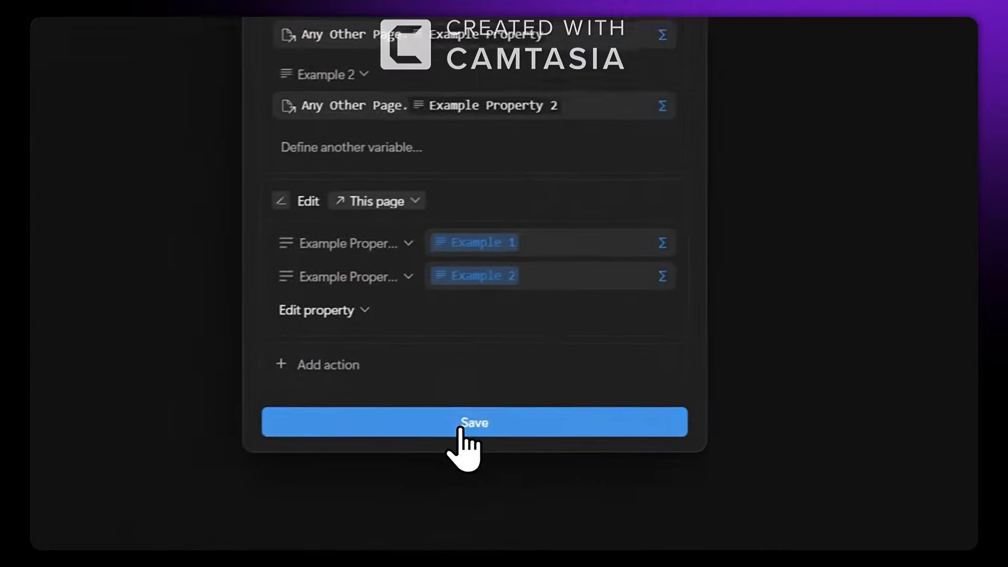
pyautogui.click(252, 505)
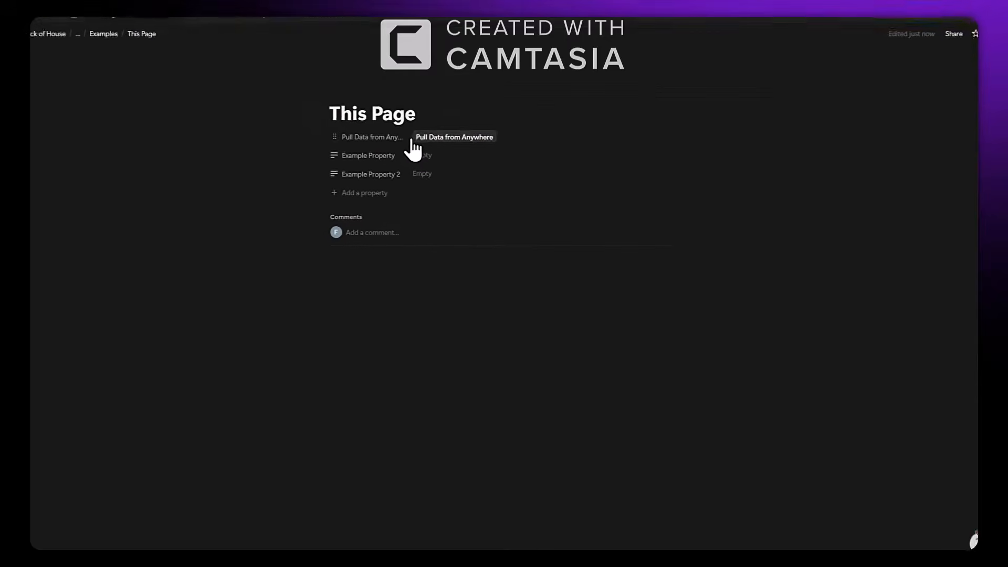
pyautogui.click(492, 145)
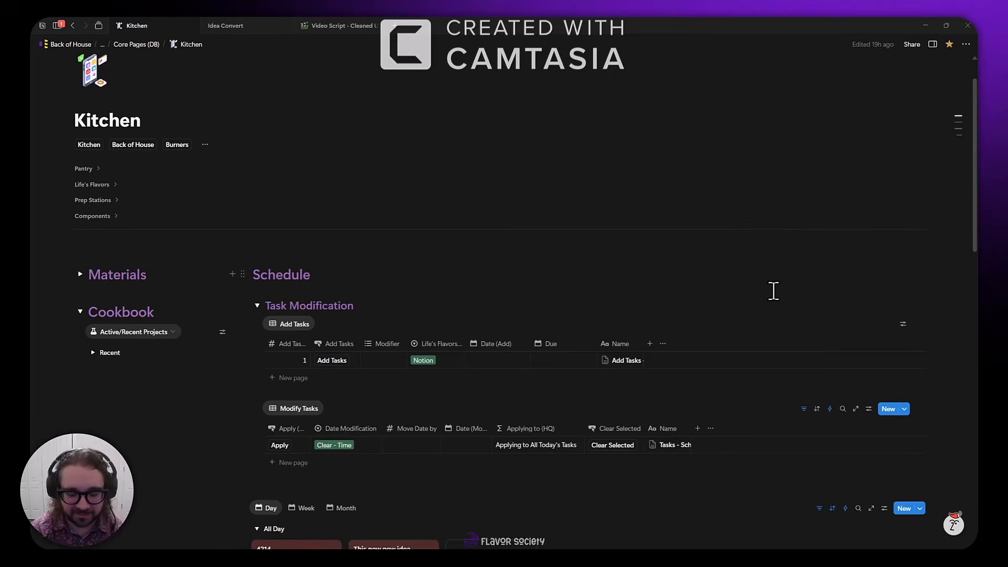
# Read the AI chat's answer about using the @ function to pull properties from other mentioned pages, and close the chat
pyautogui.click(772, 291)
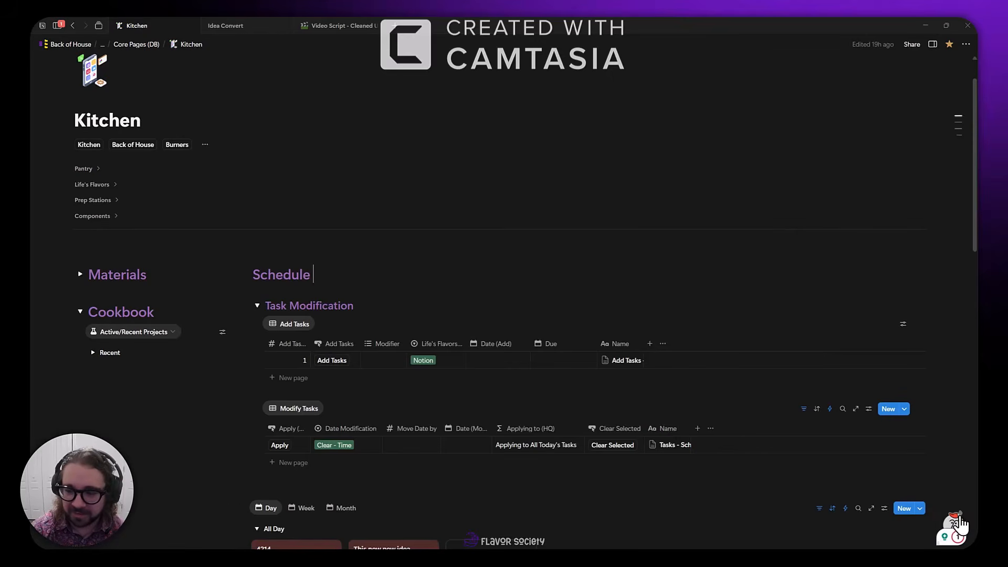
pyautogui.click(959, 524)
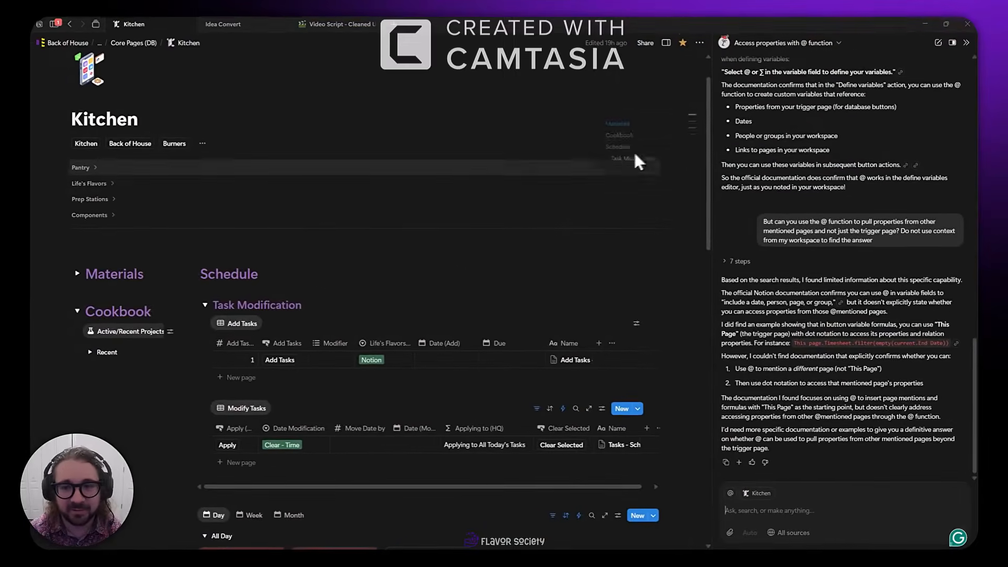
pyautogui.click(966, 43)
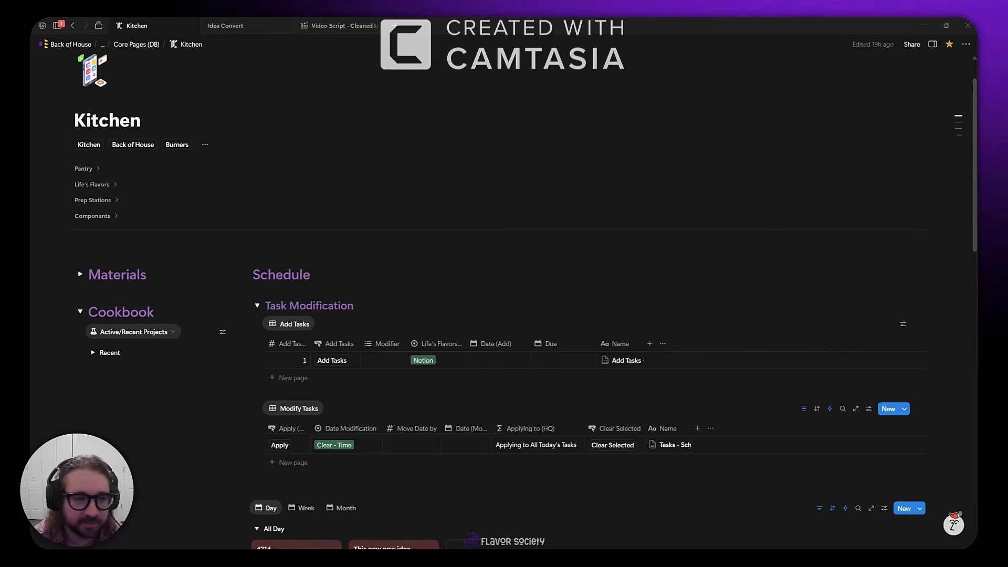
# Expand the Pantry property group, test the Journal property's Daily Journal button, and return to the Kitchen page
pyautogui.click(112, 170)
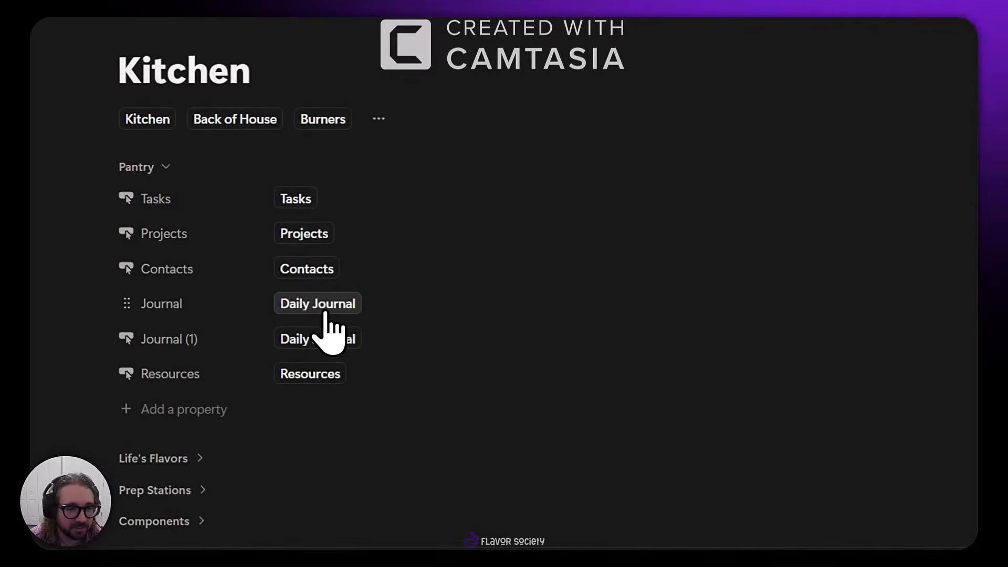
pyautogui.click(325, 310)
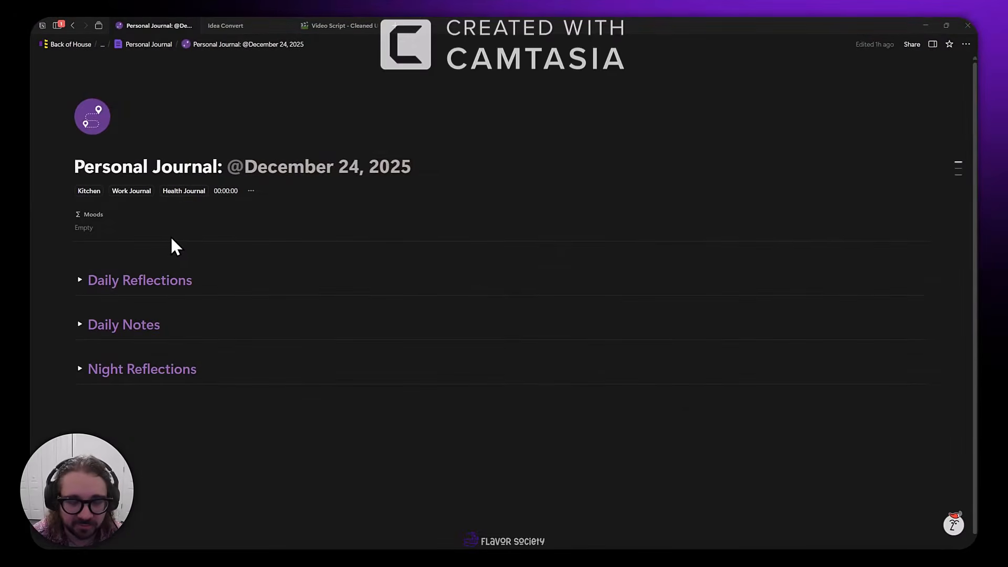
pyautogui.hotkey('alt', 'Left')
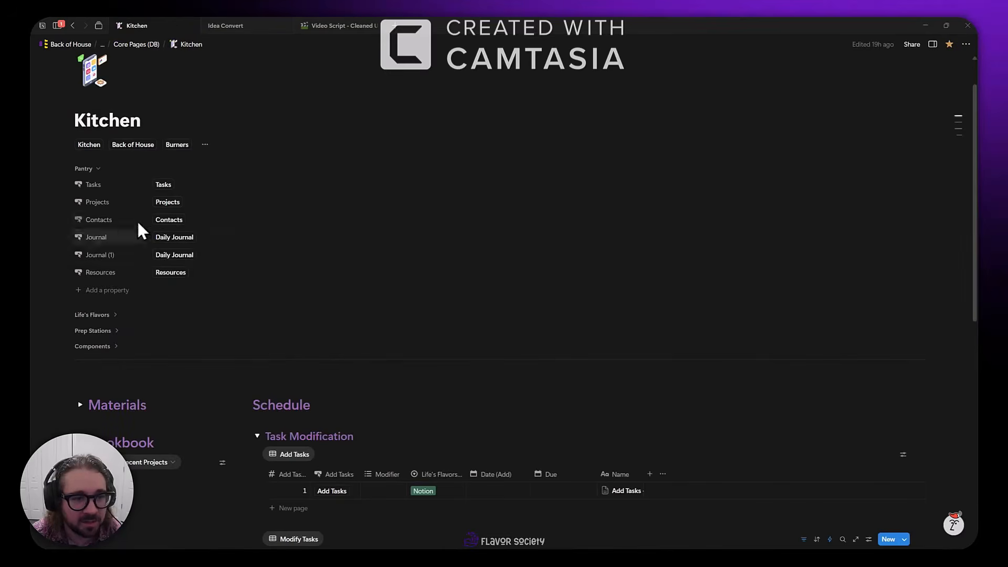
# Open the automation of the Journal (1) button property and add a Define variables action
pyautogui.click(97, 254)
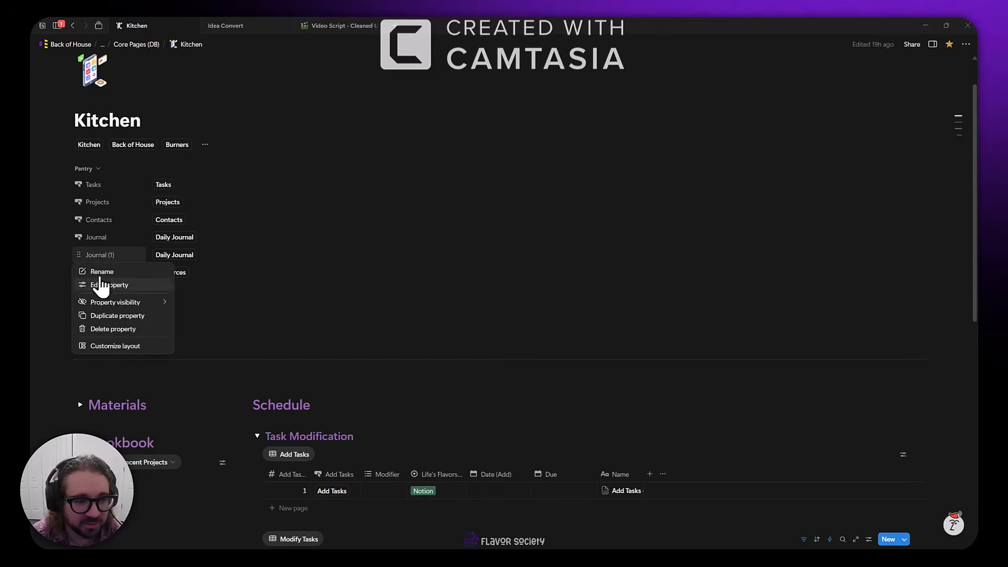
pyautogui.click(102, 286)
pyautogui.click(128, 315)
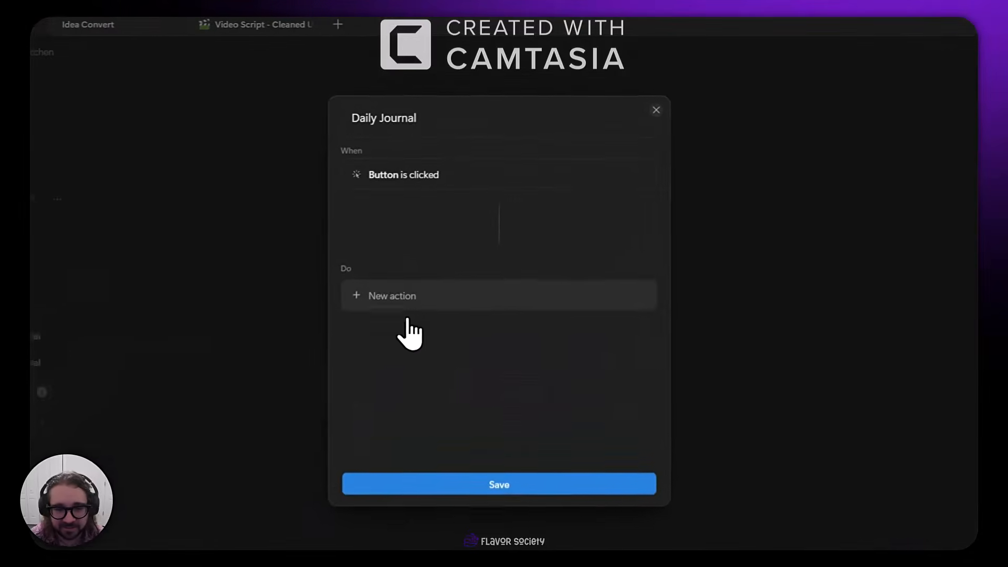
pyautogui.click(426, 299)
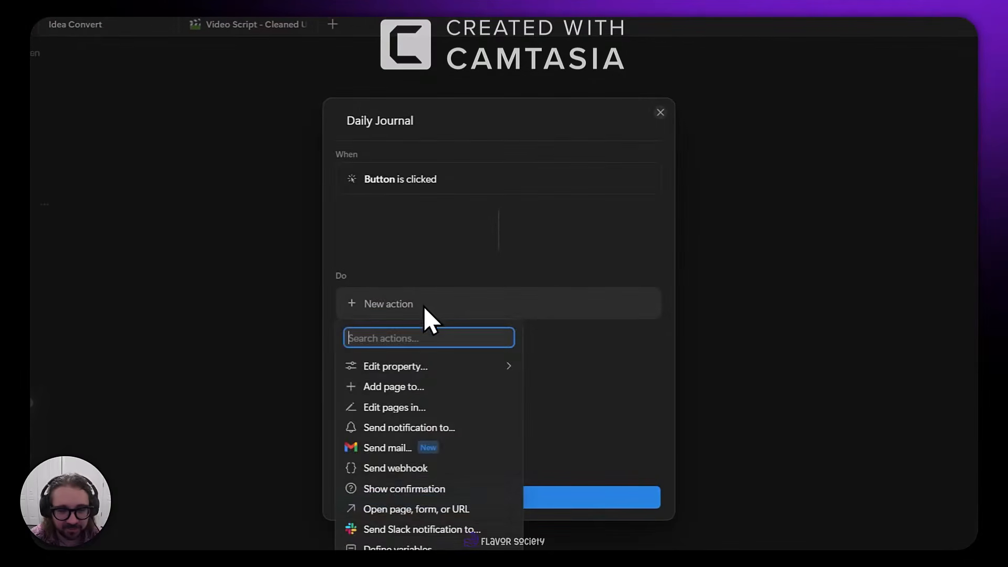
pyautogui.click(391, 543)
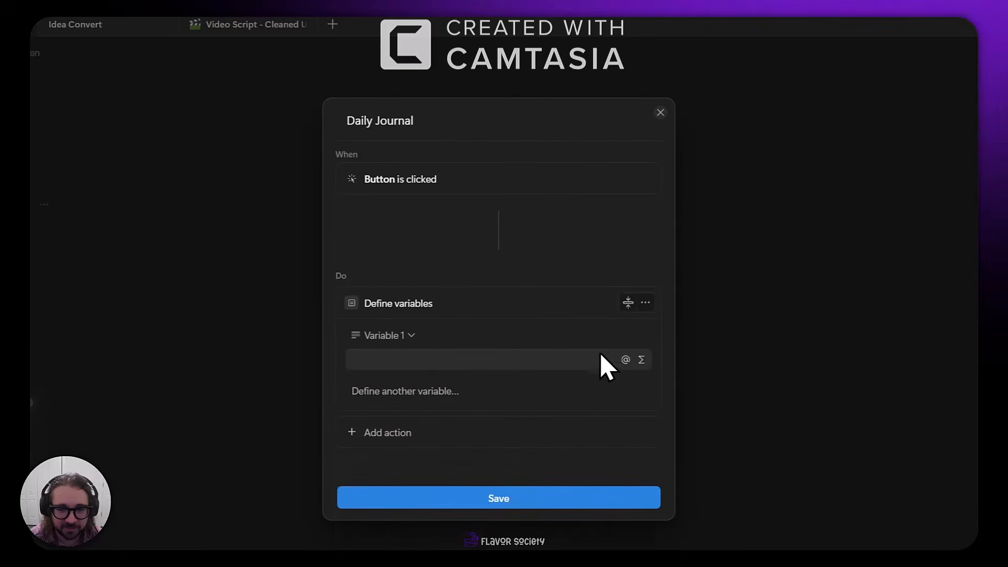
# Set the value of Variable 1 to a mention of the Daily Journals page
pyautogui.click(547, 367)
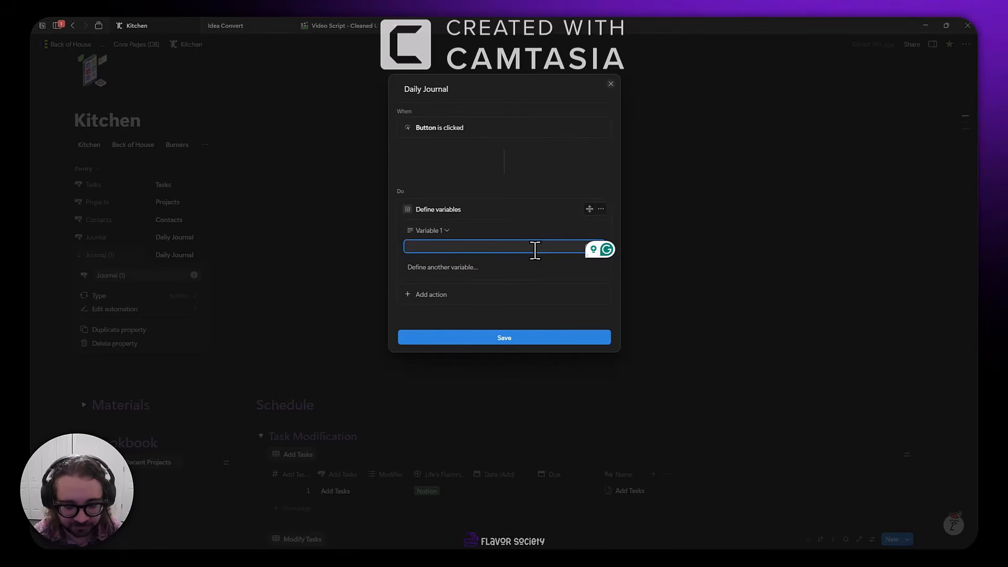
pyautogui.write('We')
pyautogui.press('BackSpace')
pyautogui.press('BackSpace')
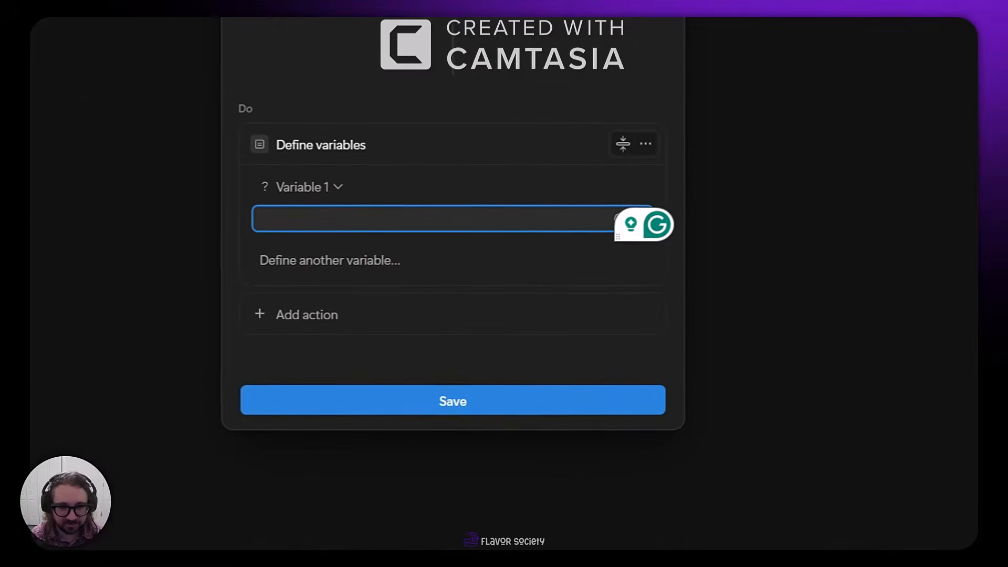
pyautogui.write('@')
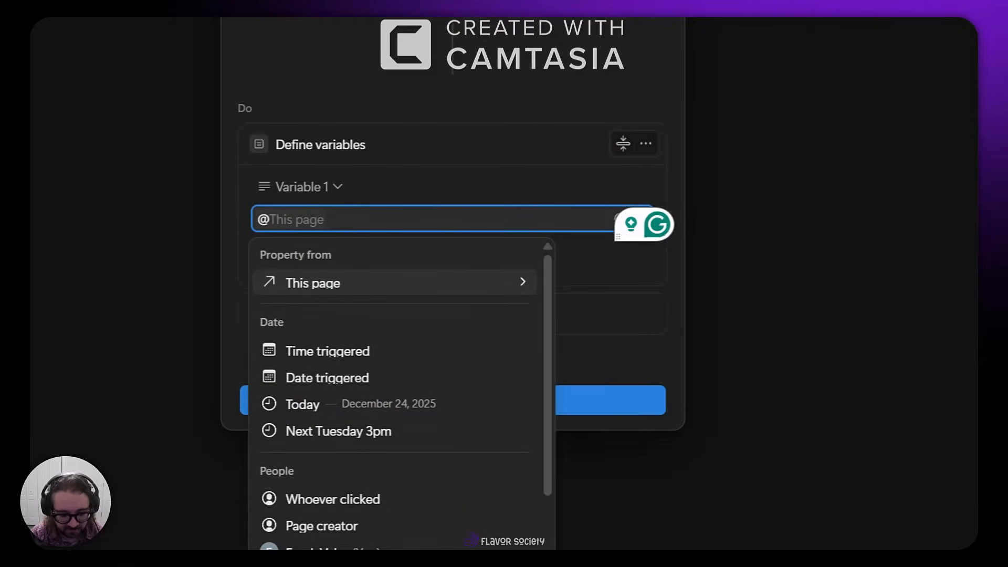
pyautogui.write('daily j')
pyautogui.write('ounr')
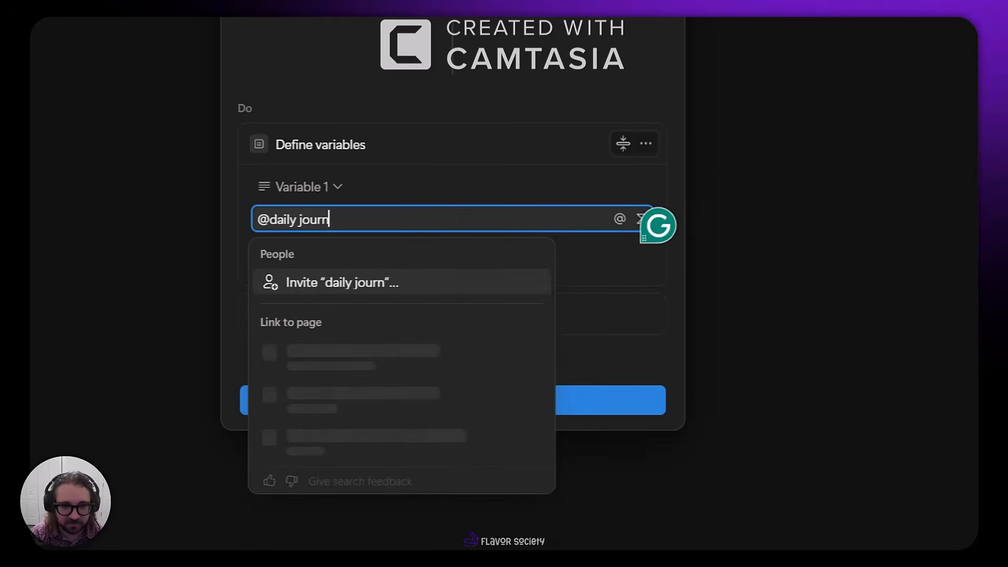
pyautogui.write('al')
pyautogui.press('BackSpace')
pyautogui.press('BackSpace')
pyautogui.press('BackSpace')
pyautogui.press('BackSpace')
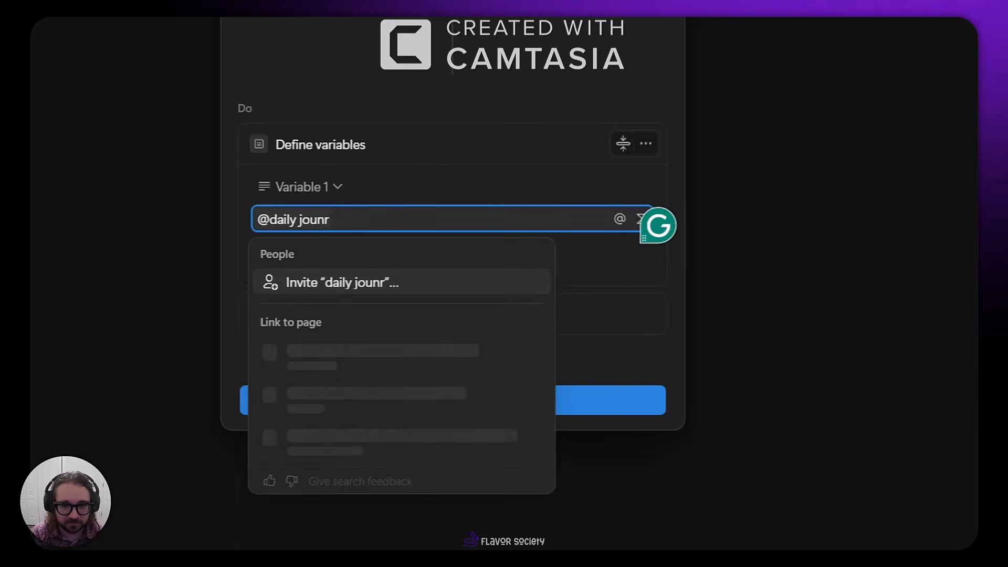
pyautogui.write('rnals')
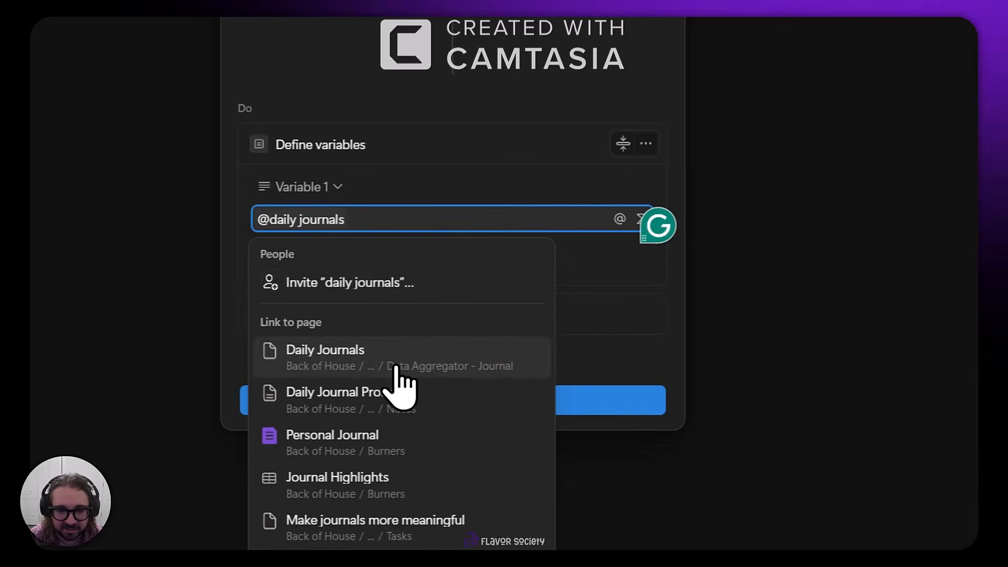
pyautogui.click(475, 368)
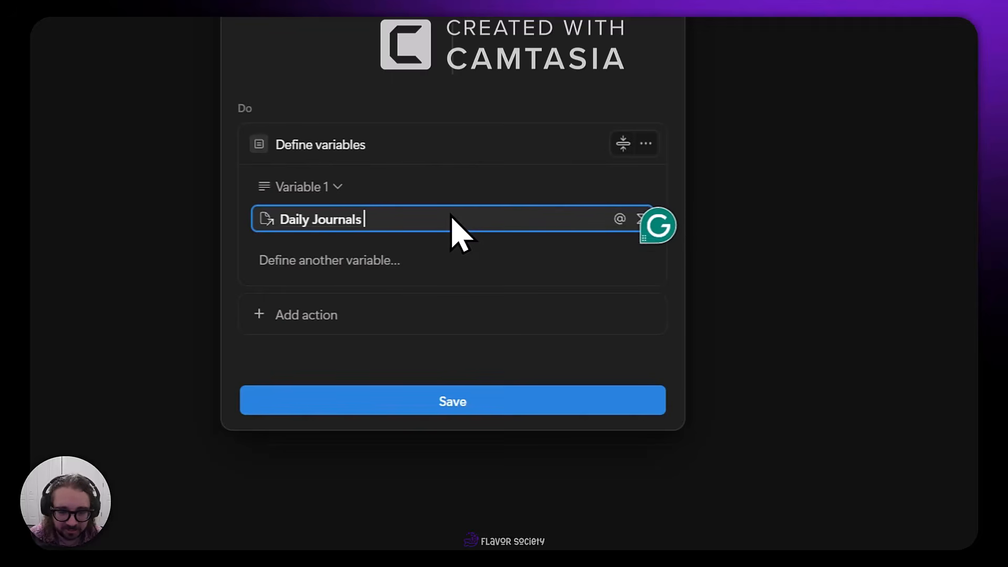
# Edit Variable 1's formula so it references the Daily Journal relation property of the Daily Journals page
pyautogui.click(637, 220)
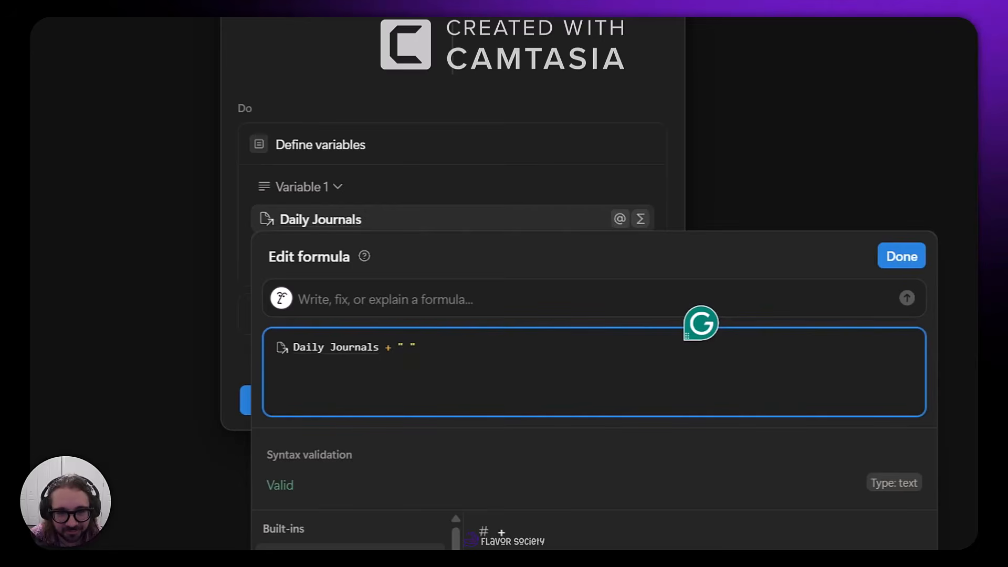
pyautogui.press('BackSpace')
pyautogui.press('BackSpace')
pyautogui.press('BackSpace')
pyautogui.press('BackSpace')
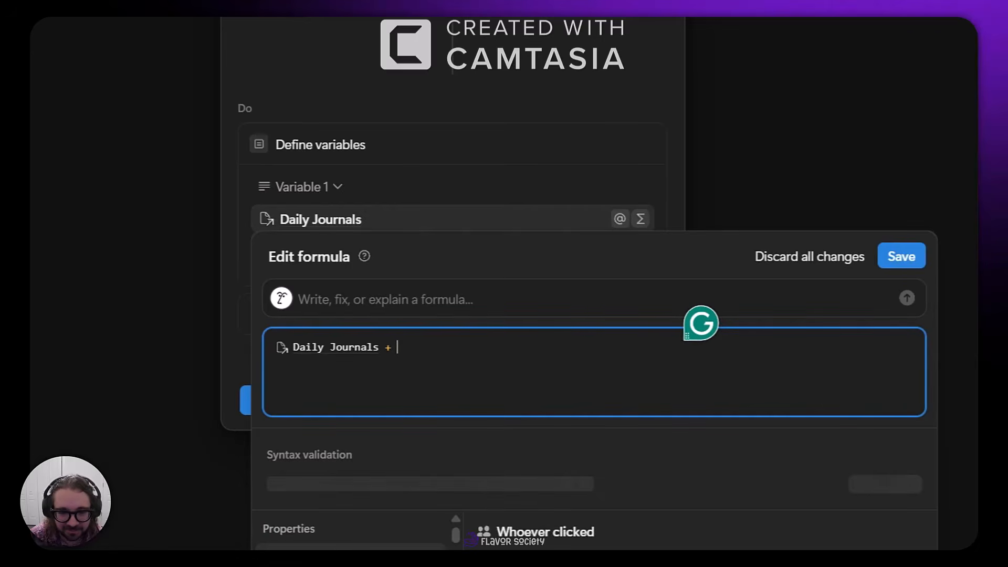
pyautogui.press('BackSpace')
pyautogui.press('BackSpace')
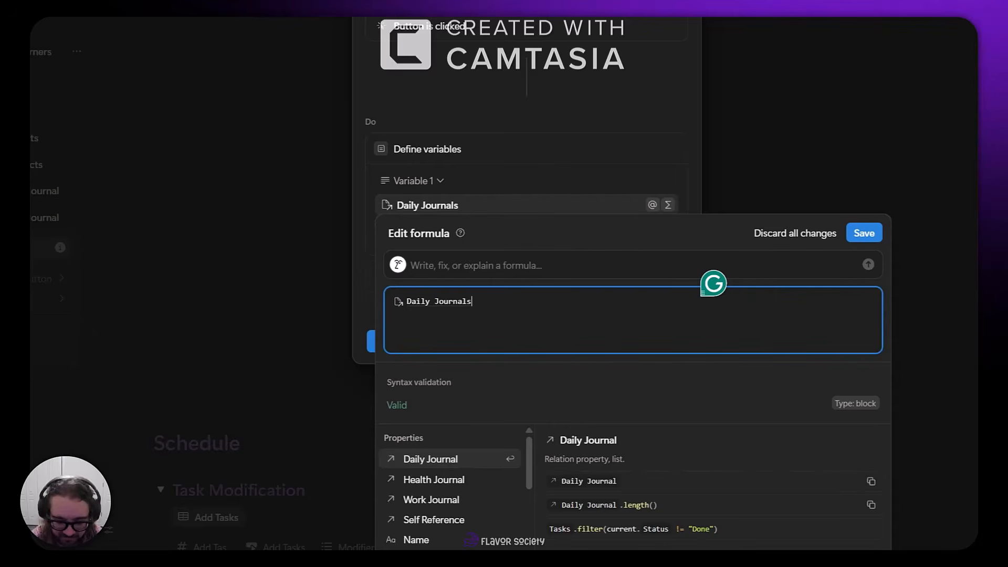
pyautogui.write('.')
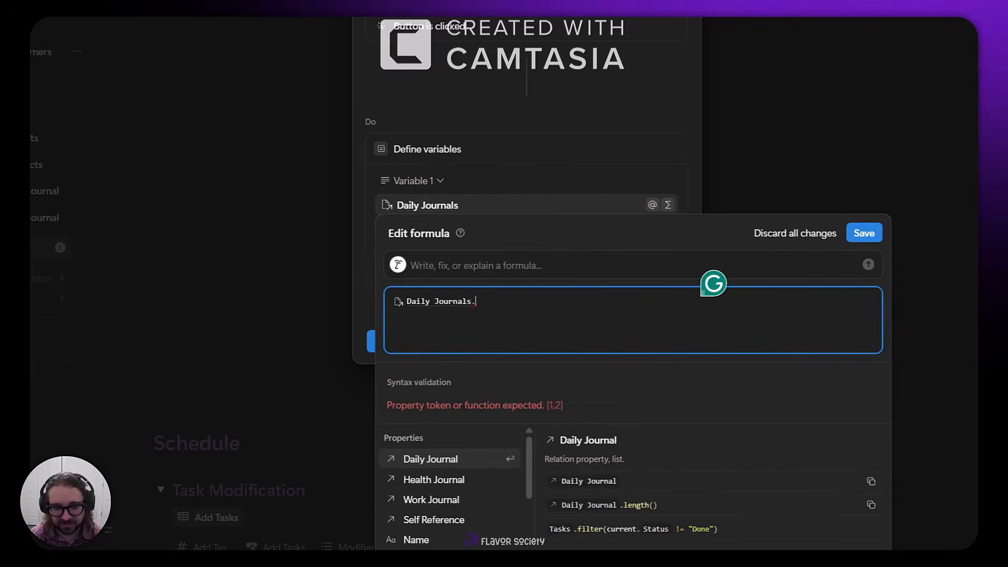
pyautogui.press('Return')
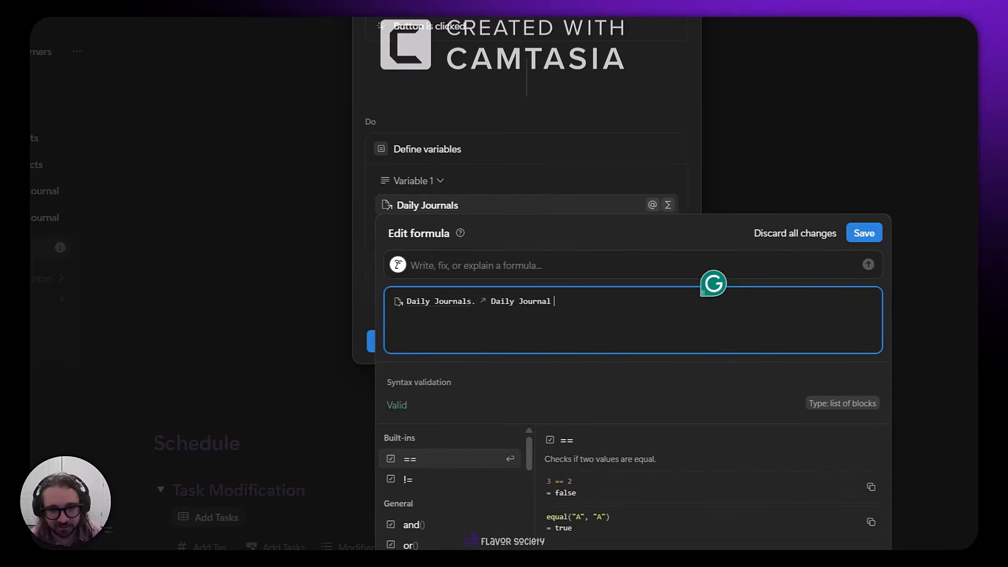
pyautogui.hotkey('ctrl', 'Return')
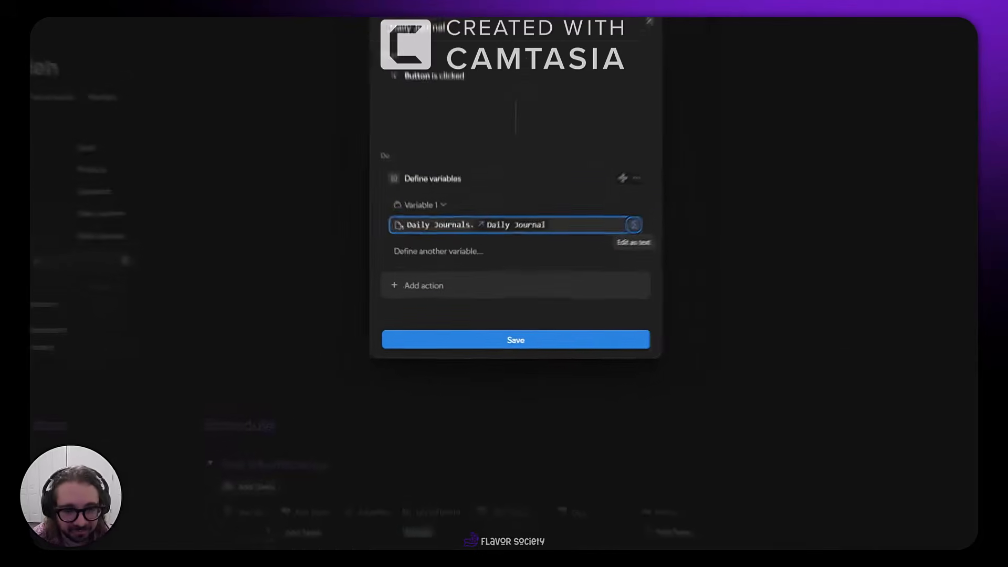
# Add an action that opens Variable 1 as a Full page, and save the automation
pyautogui.click(502, 280)
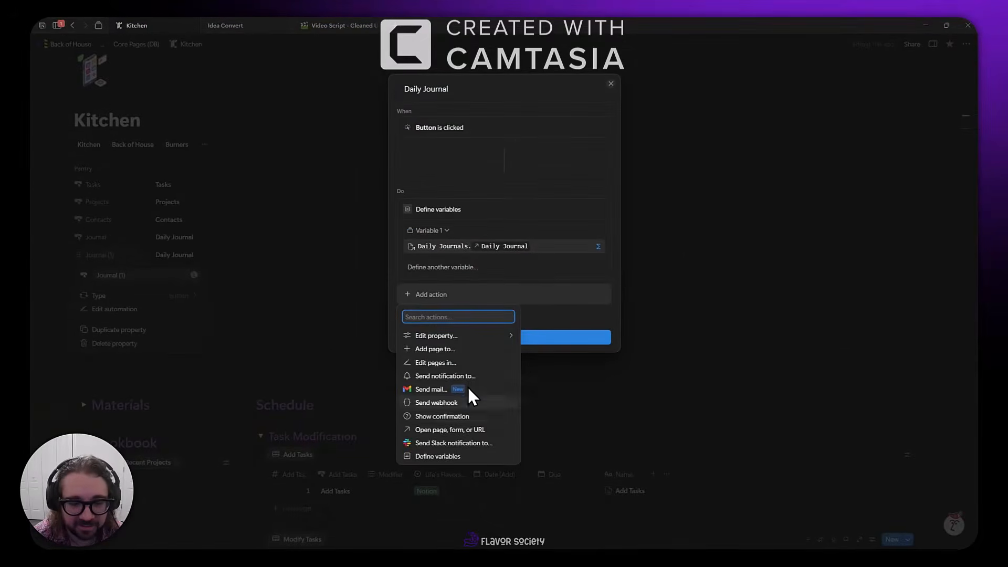
pyautogui.click(468, 429)
pyautogui.click(466, 295)
pyautogui.click(439, 361)
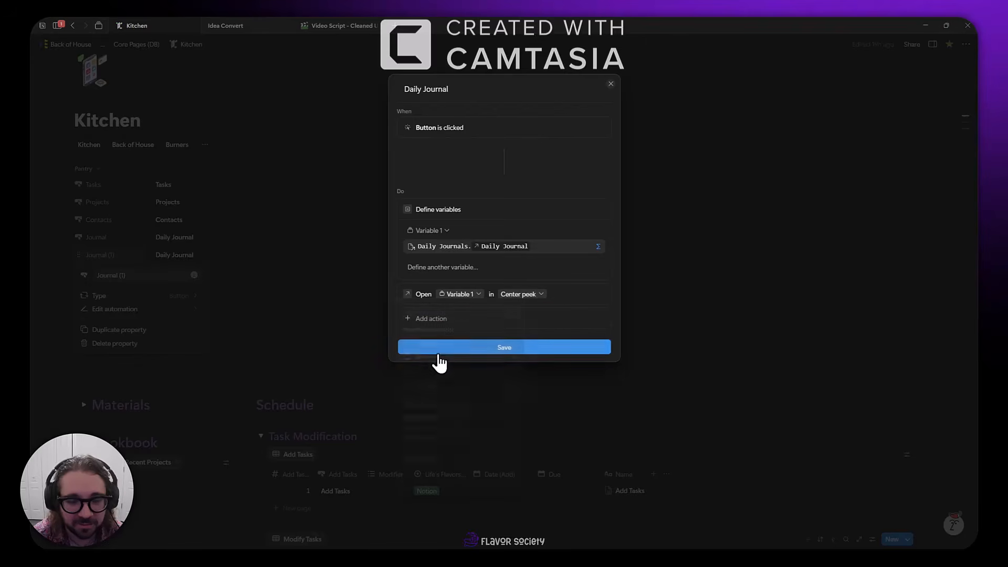
pyautogui.click(521, 295)
pyautogui.click(500, 379)
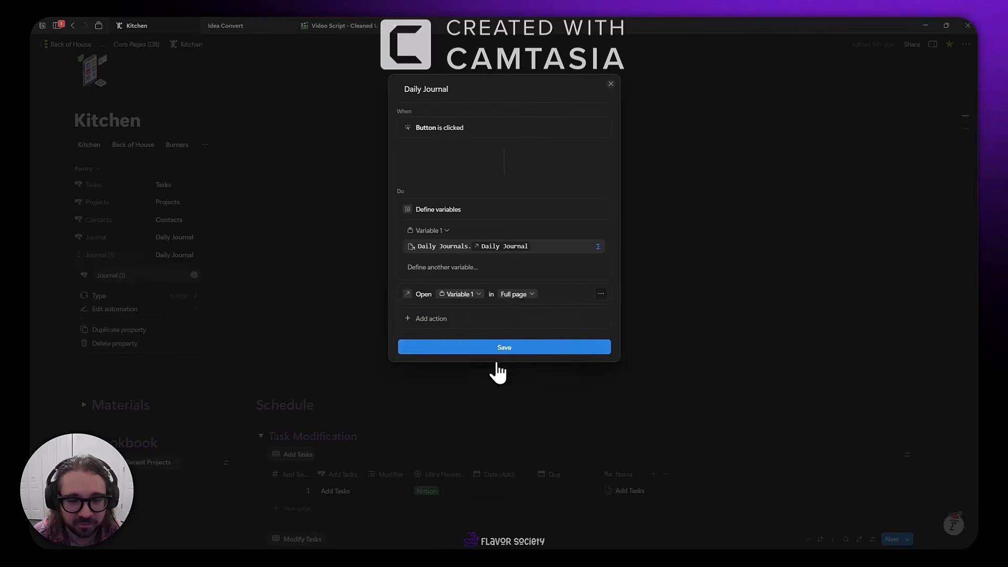
pyautogui.click(499, 348)
# Test the Journal (1) property's Daily Journal button and return to the Kitchen page
pyautogui.click(349, 304)
pyautogui.click(182, 257)
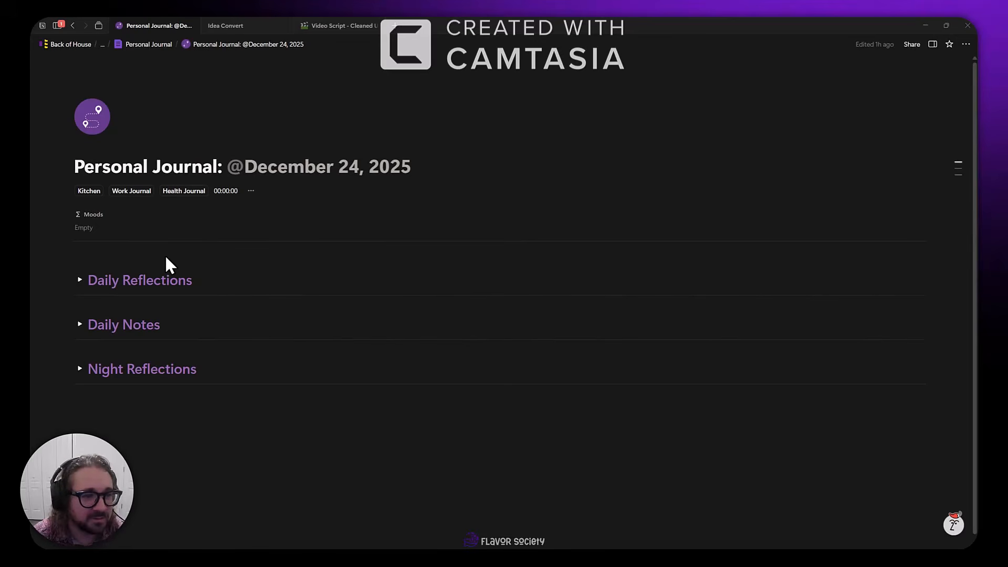
pyautogui.click(95, 191)
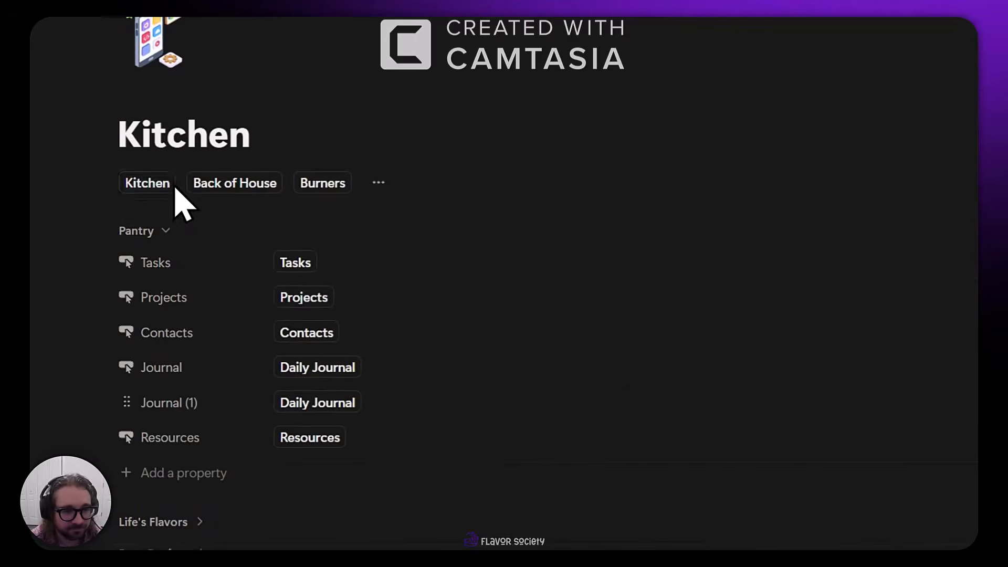
pyautogui.scroll(-3, 616, 444)
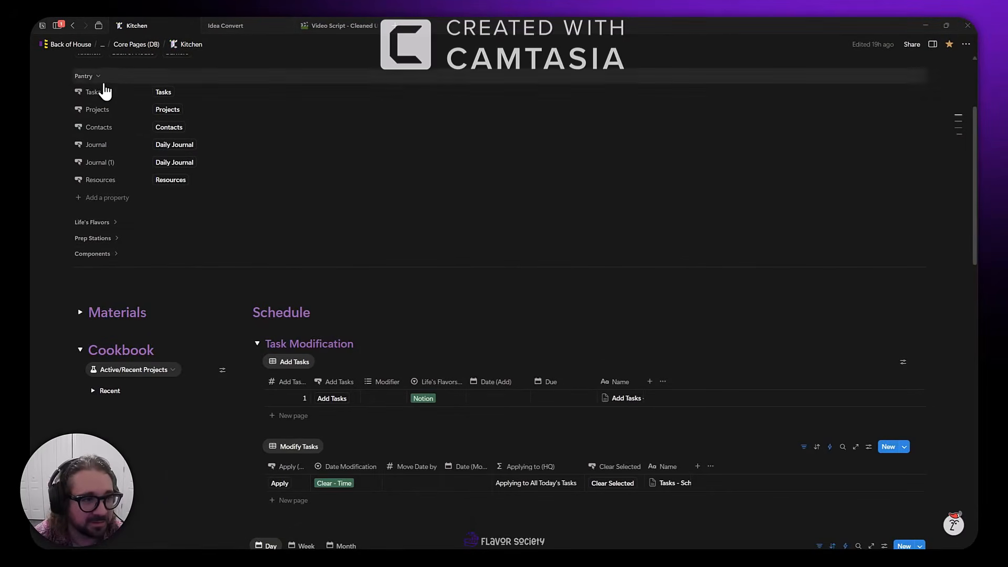
# Collapse the Pantry property group on the Kitchen page and expand the Materials section
pyautogui.click(85, 76)
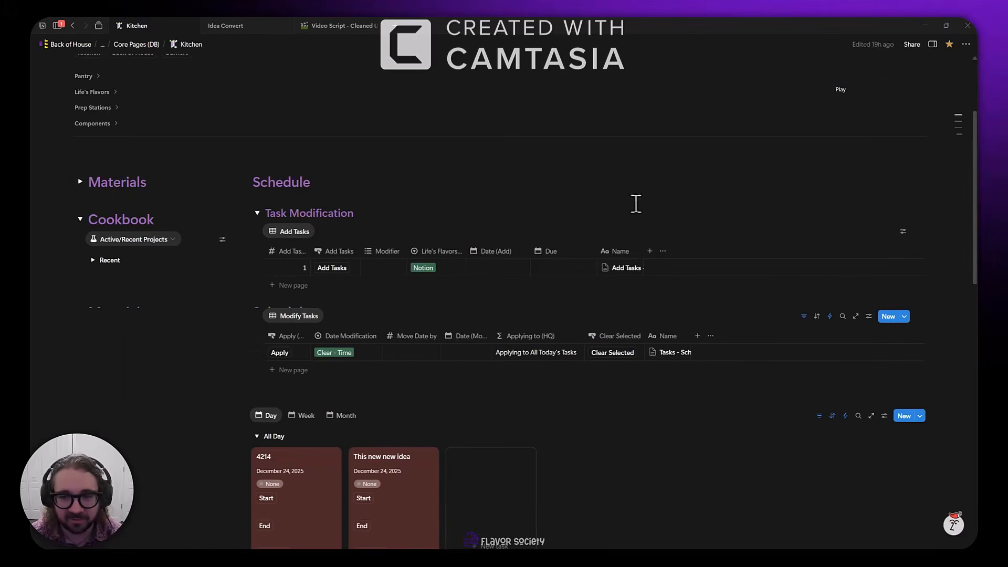
pyautogui.scroll(1, 225, 214)
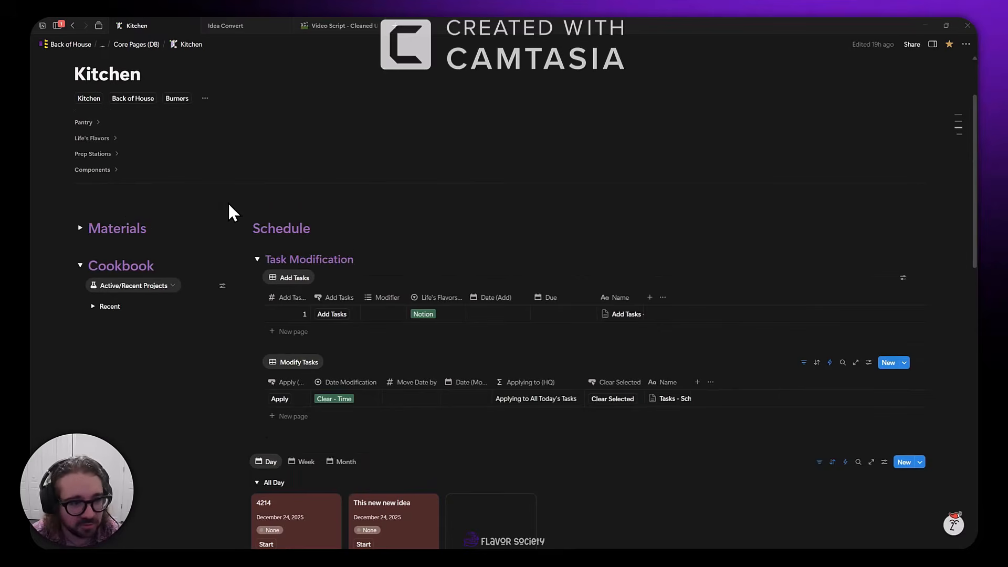
pyautogui.click(80, 228)
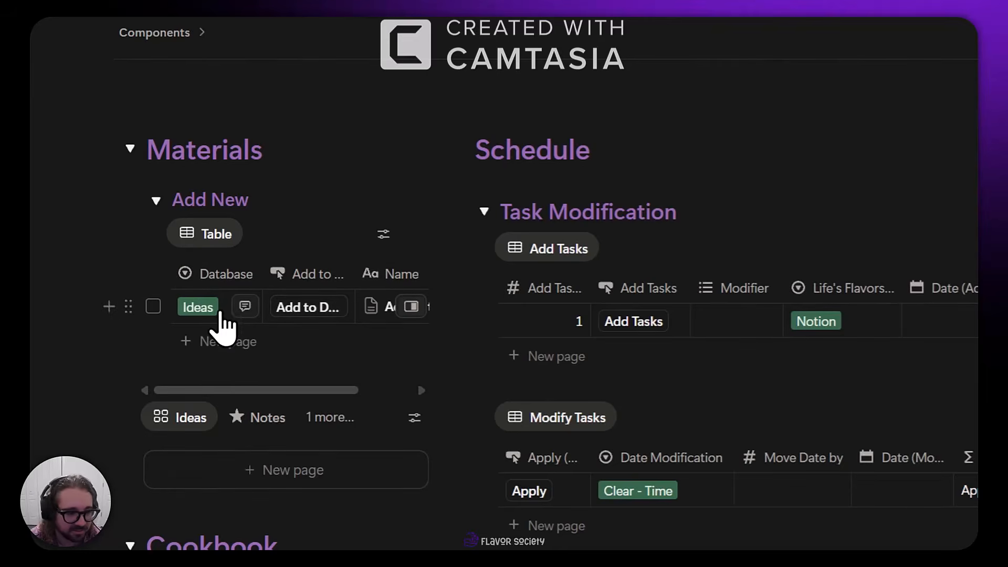
# Review the Database options in the Add New table, keep Ideas, and run its Add to Database button
pyautogui.click(220, 312)
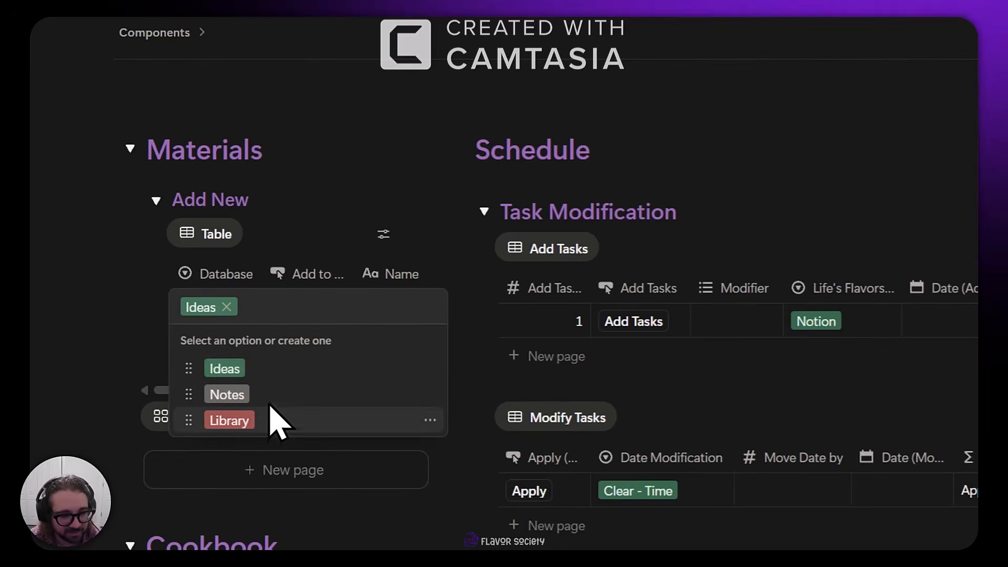
pyautogui.click(266, 258)
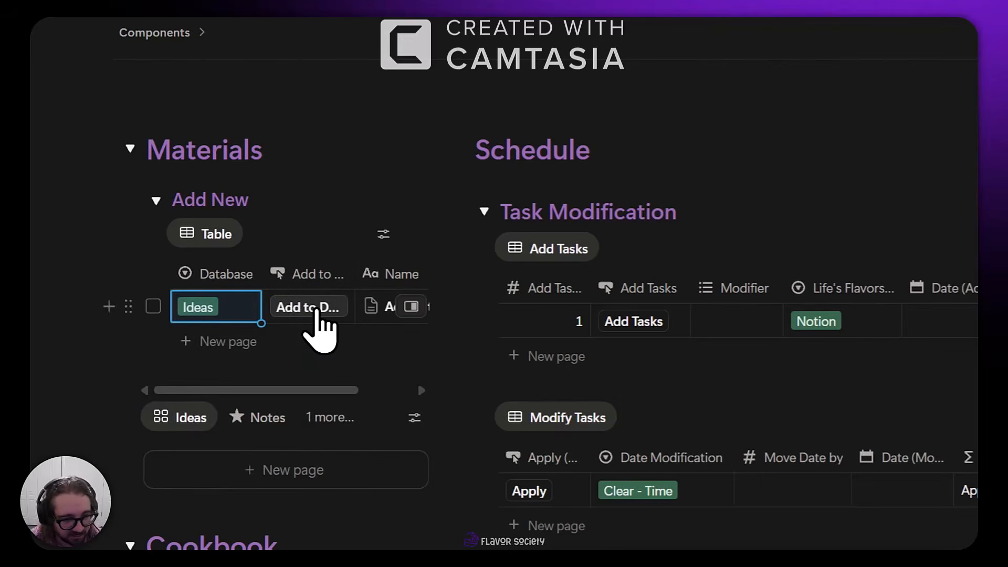
pyautogui.click(317, 320)
pyautogui.scroll(-2, 333, 329)
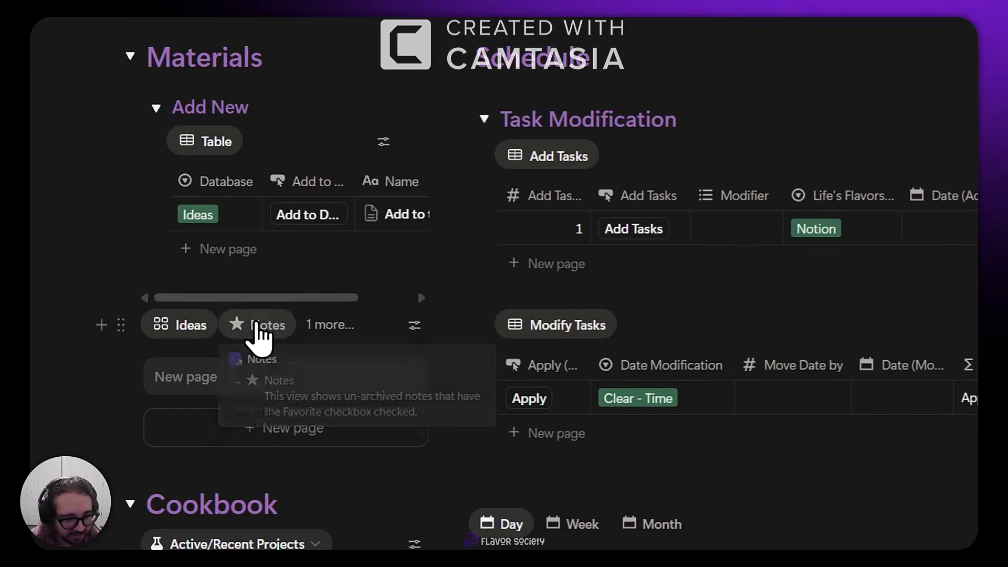
# Look at the Notes view under Materials, set the Add New table's Database to Notes, and return to the Ideas view
pyautogui.click(256, 324)
pyautogui.scroll(-2, 260, 336)
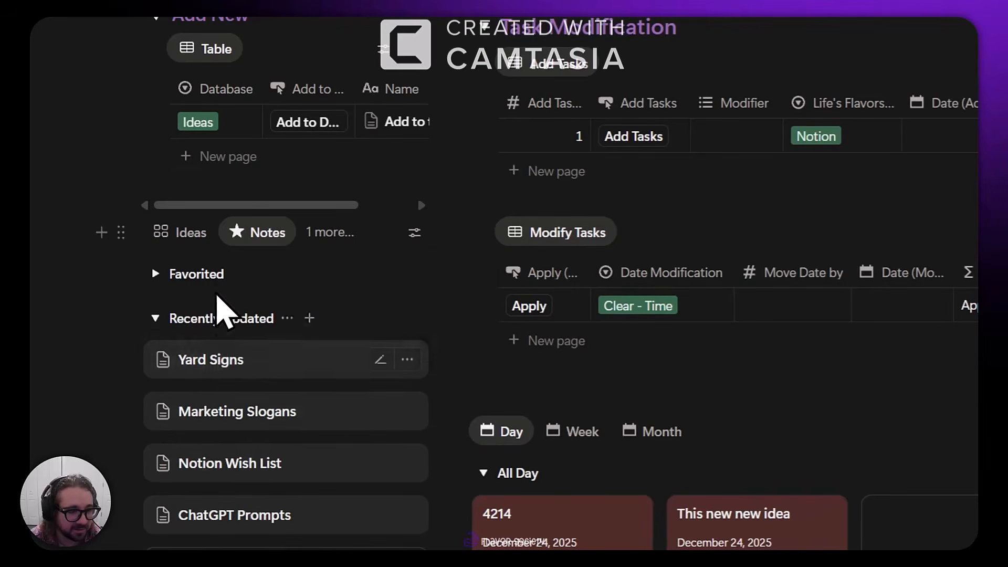
pyautogui.scroll(2, 225, 168)
pyautogui.click(218, 198)
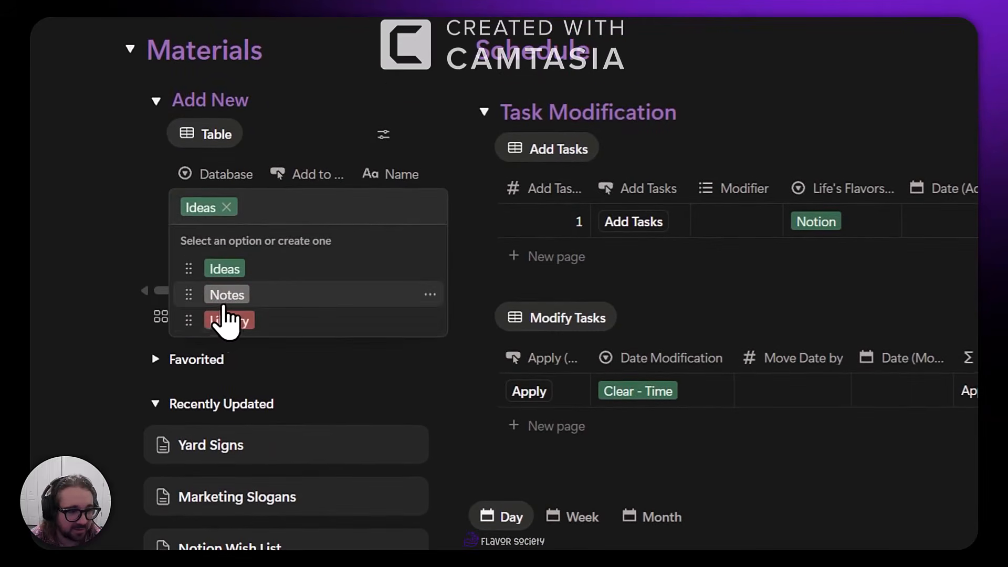
pyautogui.click(223, 307)
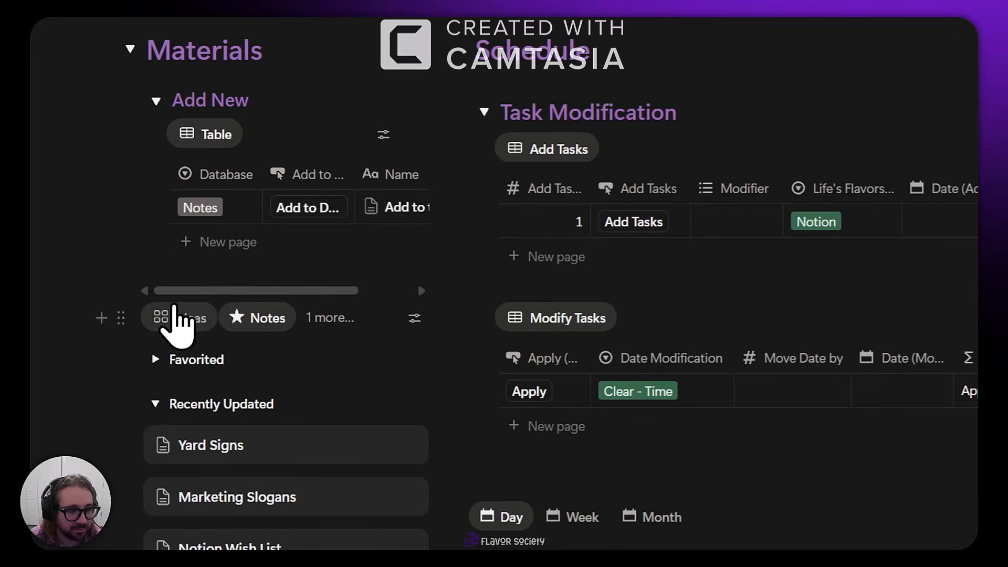
pyautogui.click(175, 315)
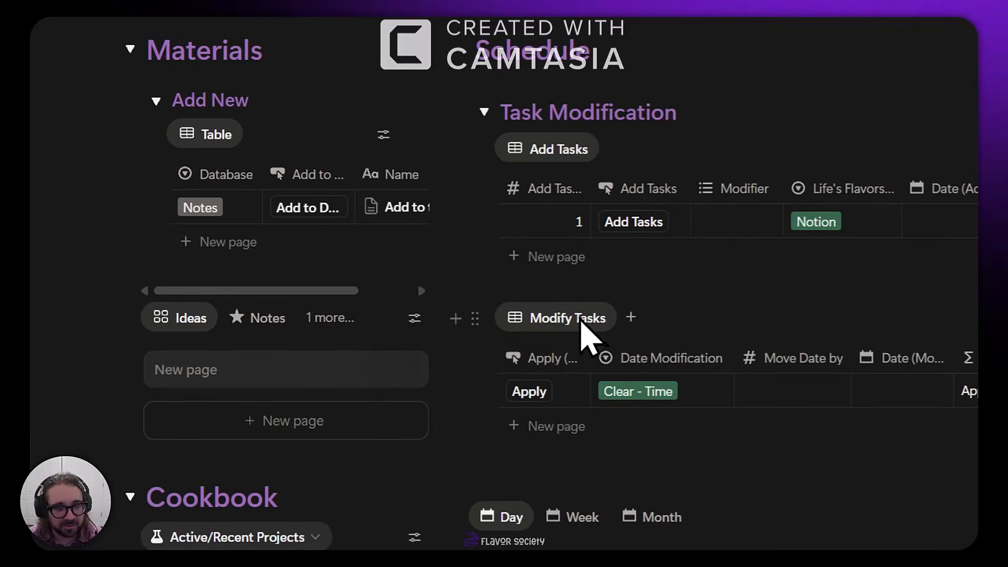
# Open the untitled page in the Ideas view as a full page and title it "This is new idea"
pyautogui.moveTo(580, 322)
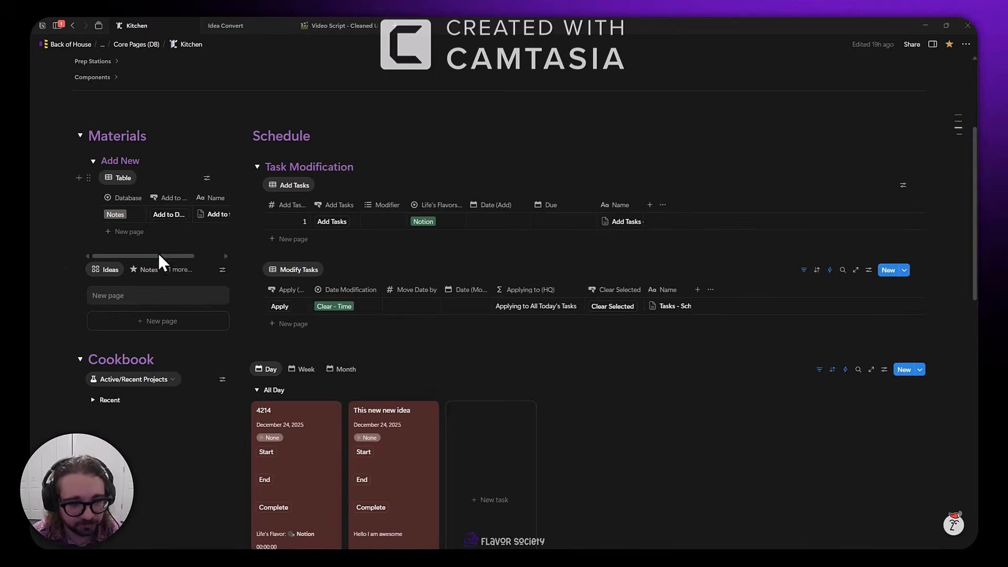
pyautogui.click(141, 302)
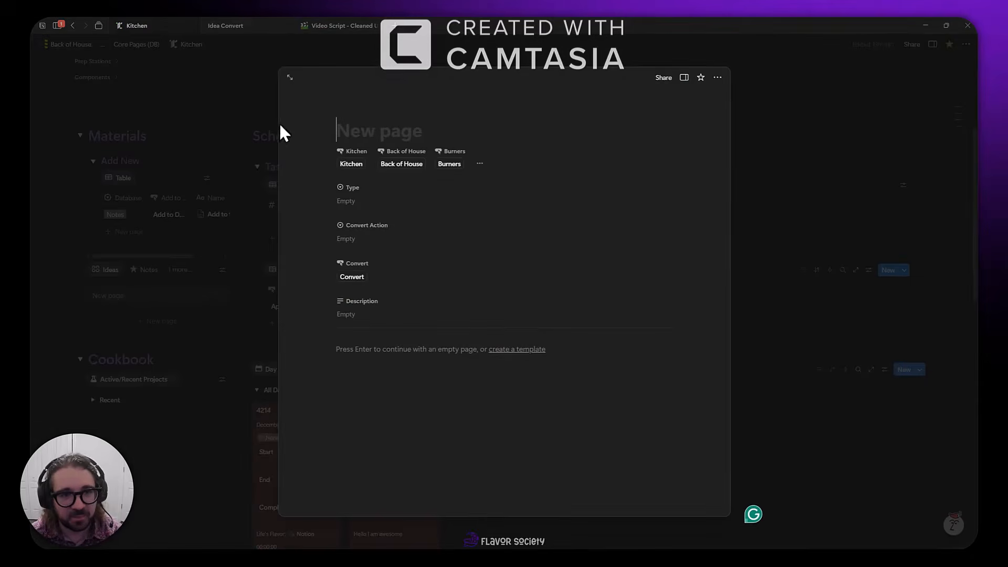
pyautogui.click(289, 77)
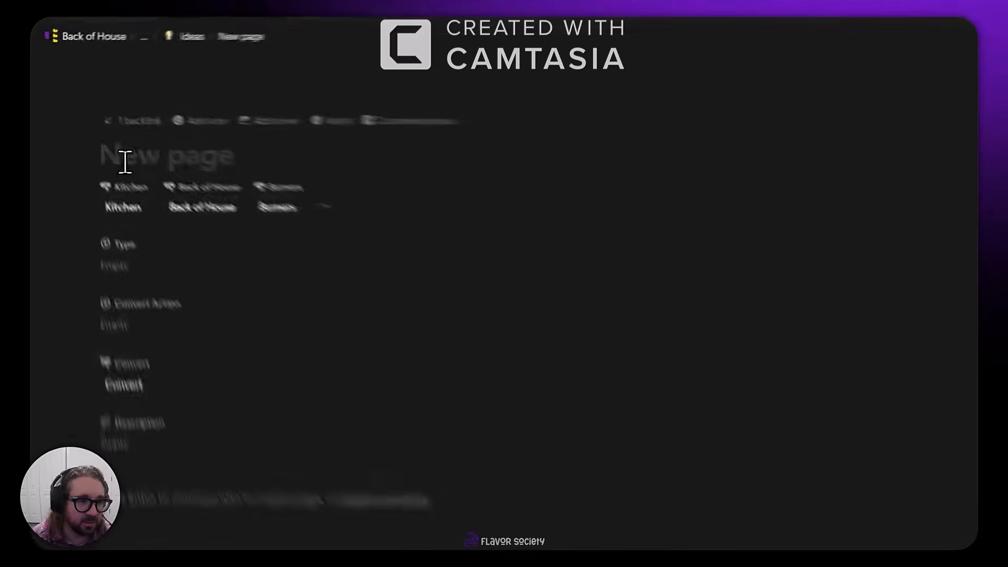
pyautogui.write('This is nw')
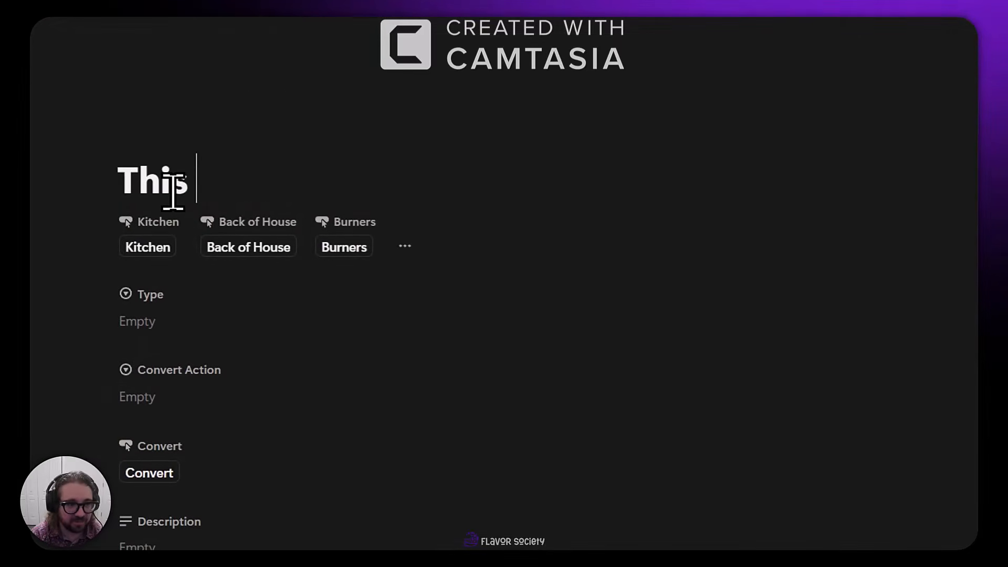
pyautogui.press('BackSpace')
pyautogui.write('we i')
pyautogui.press('BackSpace')
pyautogui.press('BackSpace')
pyautogui.press('BackSpace')
pyautogui.press('BackSpace')
pyautogui.write('ew idea')
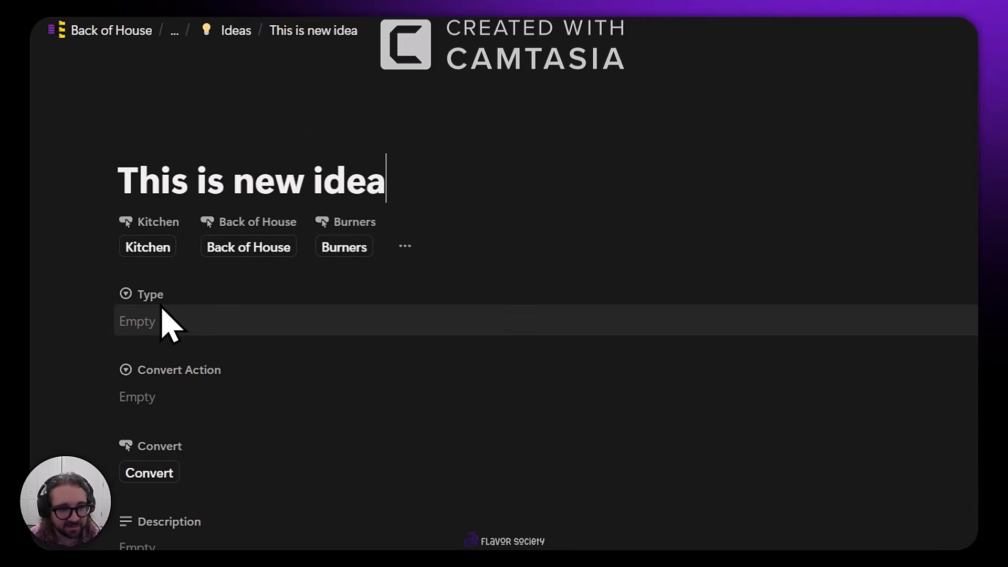
# Set the idea's Convert Action to Task and its Description to "Hello this idea is cool"
pyautogui.click(171, 407)
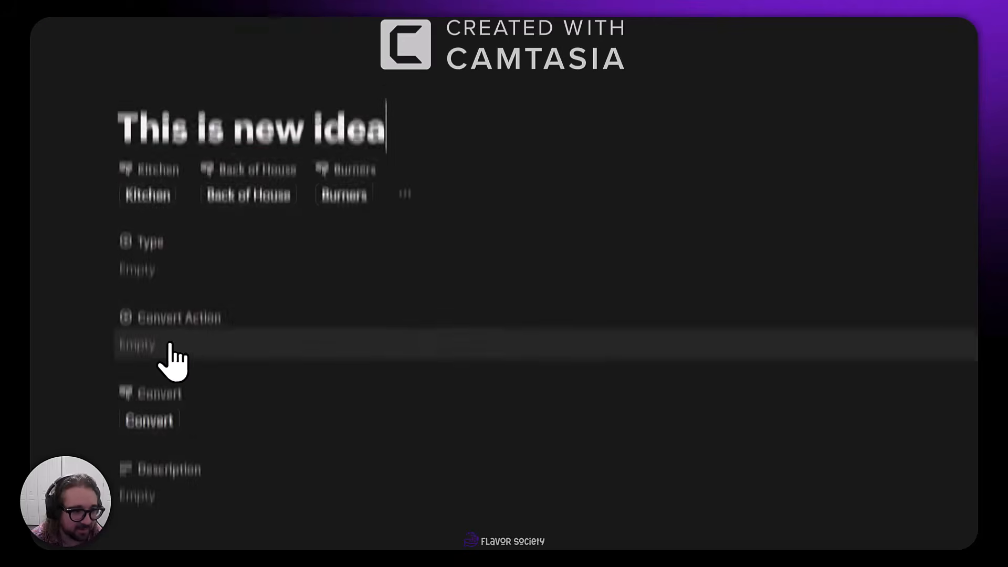
pyautogui.click(164, 280)
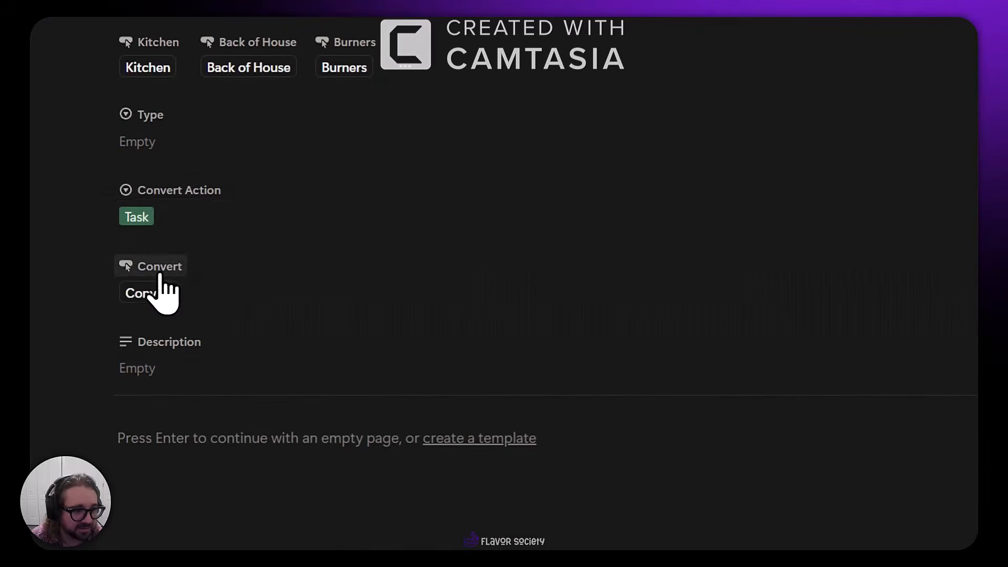
pyautogui.click(160, 370)
pyautogui.write('Hello this is')
pyautogui.press('BackSpace')
pyautogui.press('BackSpace')
pyautogui.write('is a')
pyautogui.press('BackSpace')
pyautogui.write('ea is cool')
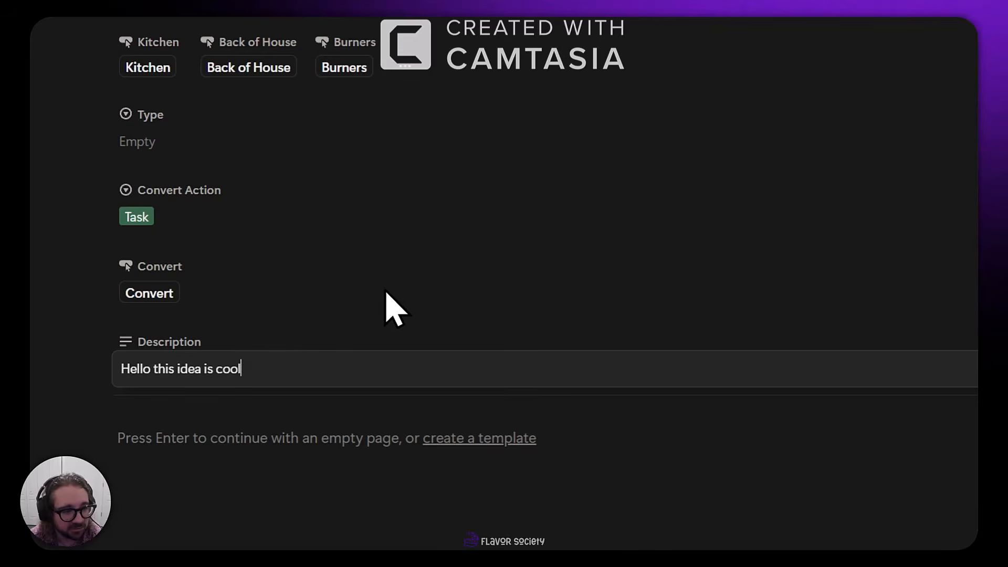
pyautogui.click(392, 283)
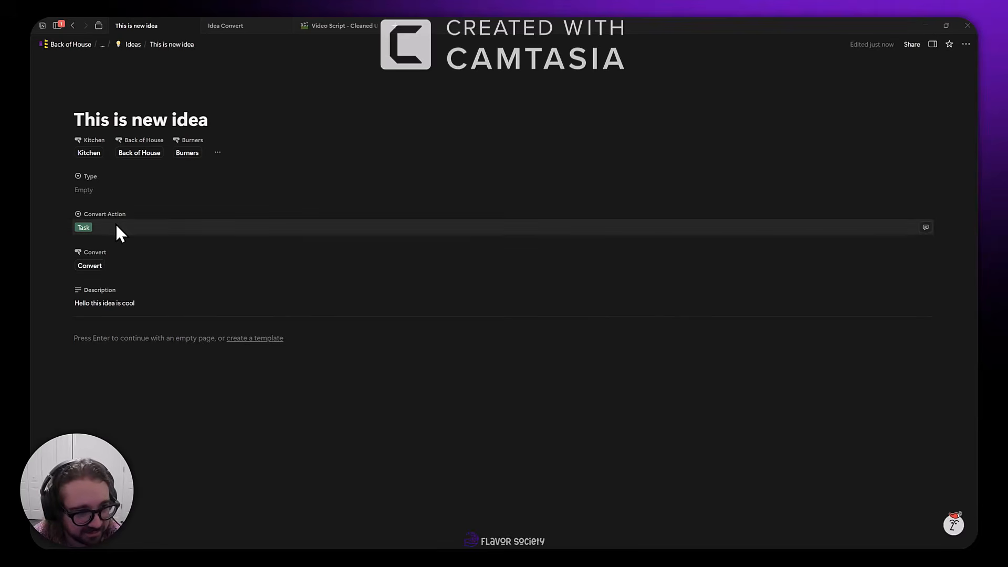
# Run the idea's Convert button and return to the Kitchen page
pyautogui.click(97, 266)
pyautogui.hotkey('alt', 'Left')
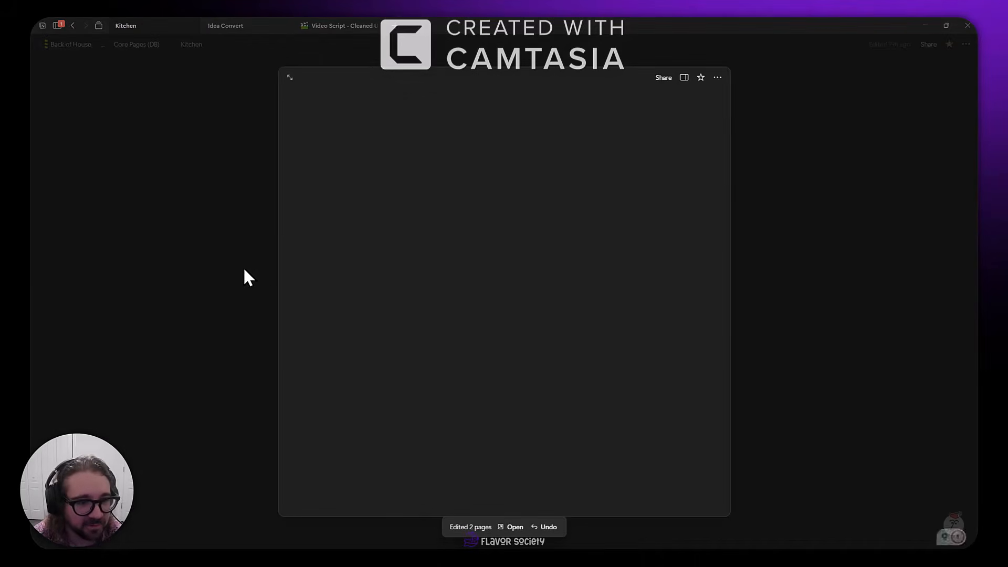
pyautogui.click(235, 295)
pyautogui.scroll(-1, 373, 349)
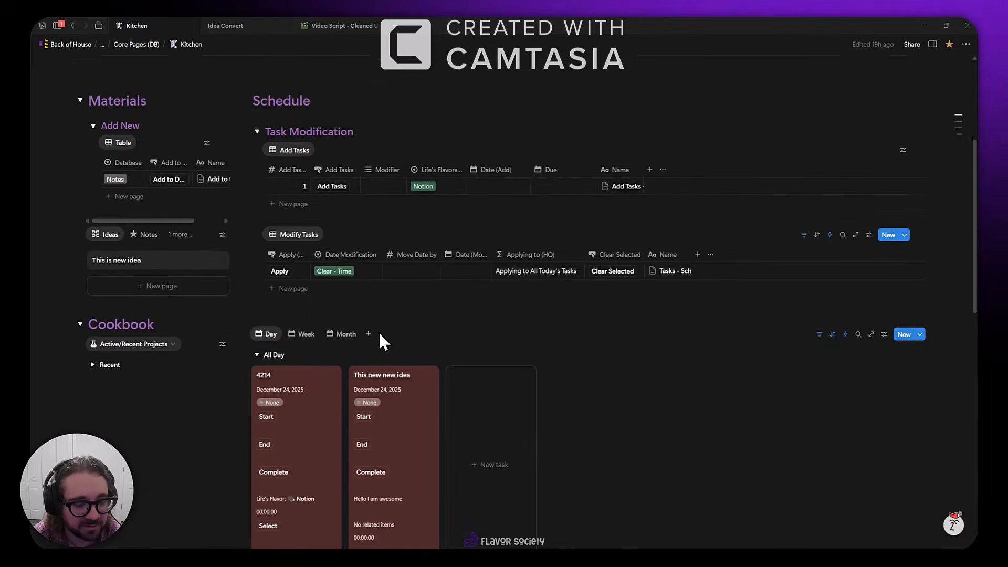
# Delete the "This new new idea" task from the All Day group of the Day schedule
pyautogui.scroll(-2, 379, 331)
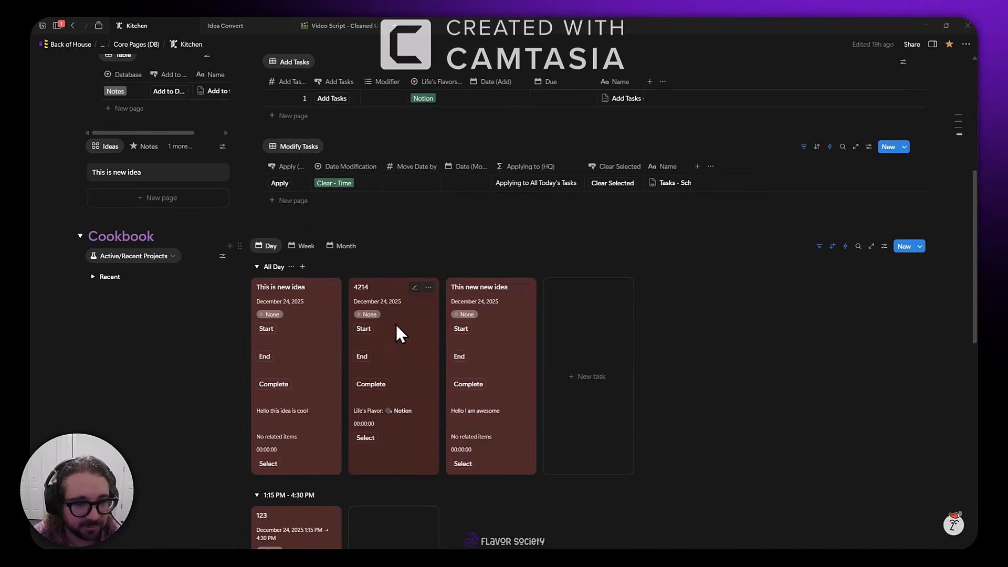
pyautogui.click(524, 286)
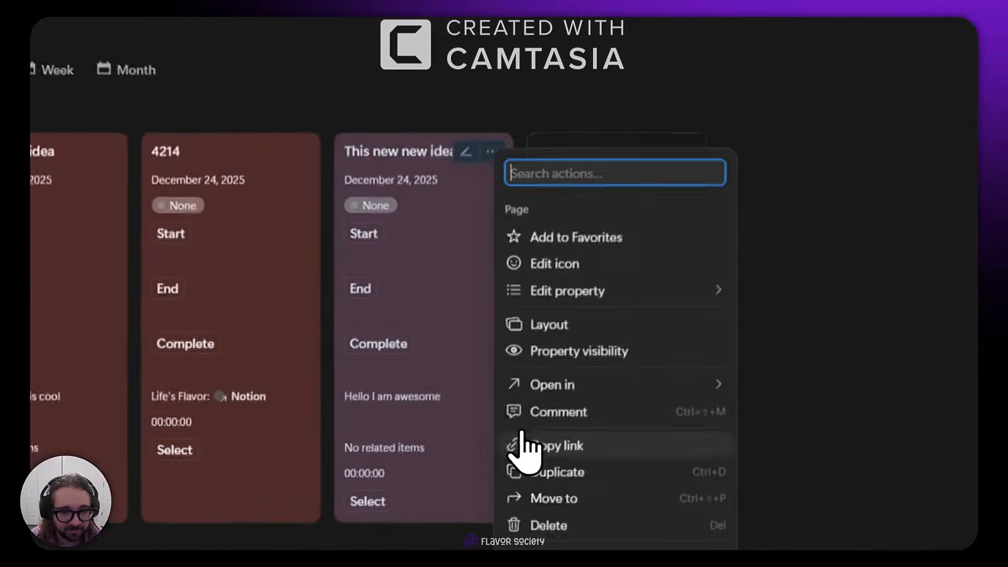
pyautogui.press('Delete')
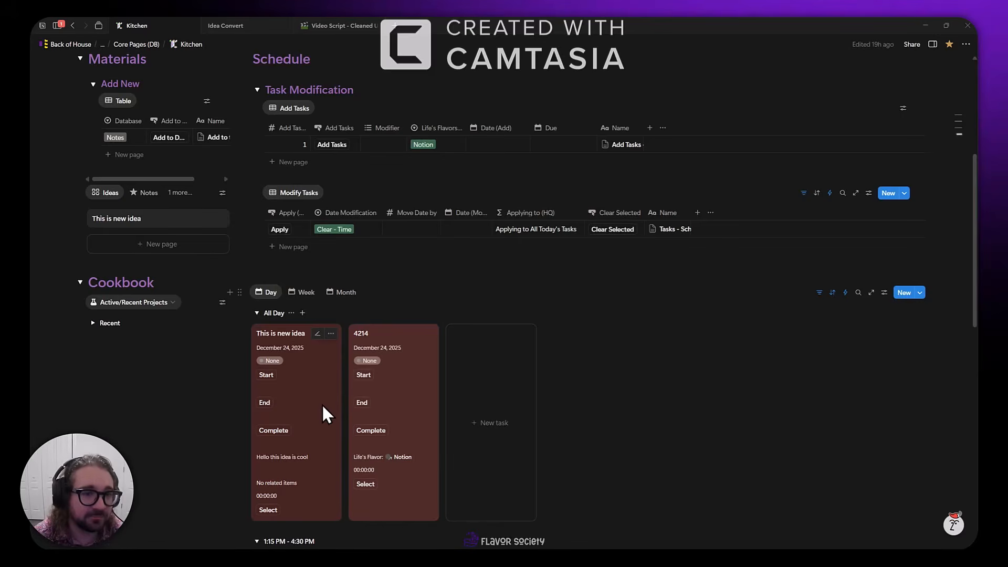
# Set the Add Tasks (Amount) value in the Task Modification section to 6
pyautogui.scroll(3, 323, 405)
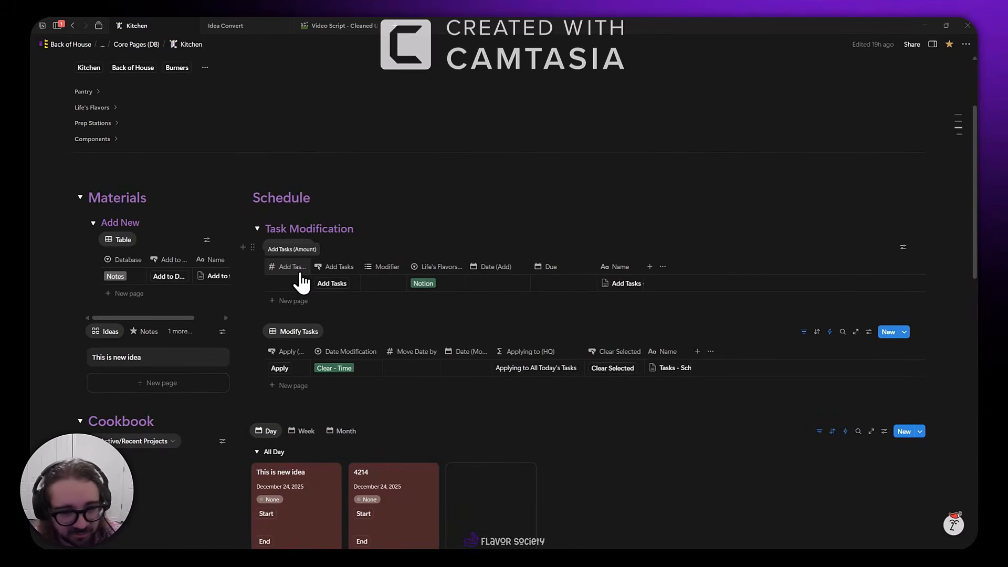
pyautogui.write('1')
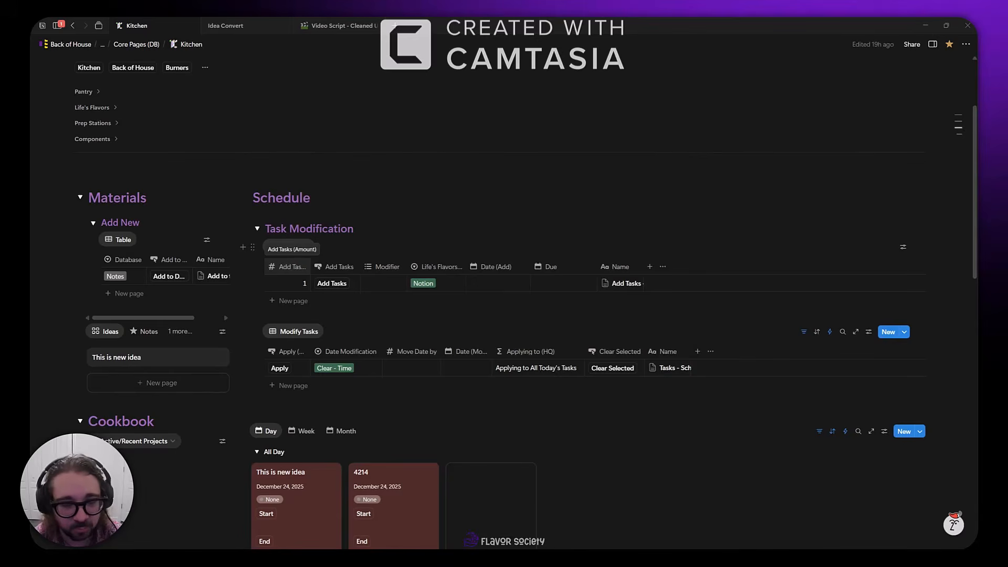
pyautogui.click(297, 282)
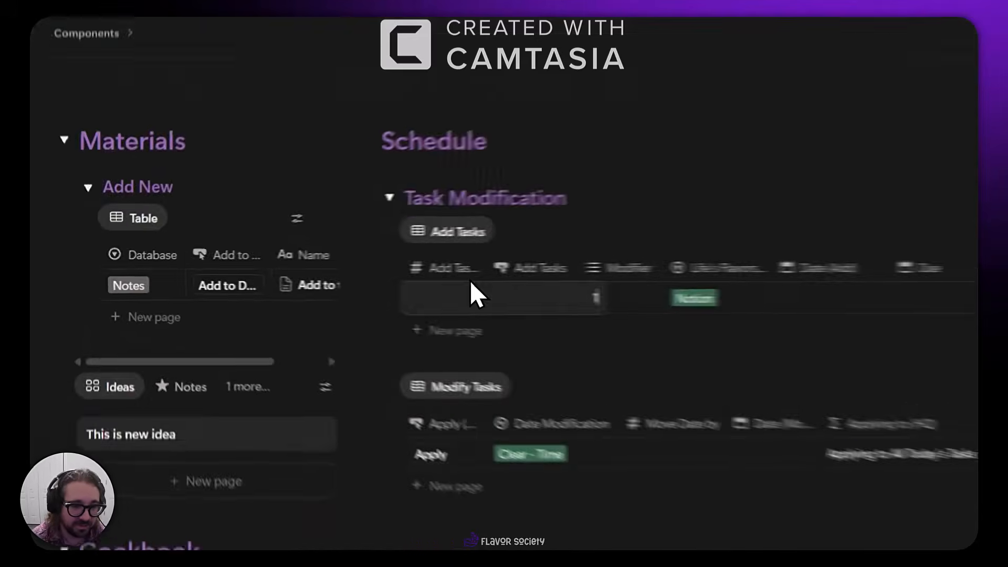
pyautogui.press('BackSpace')
pyautogui.write('22')
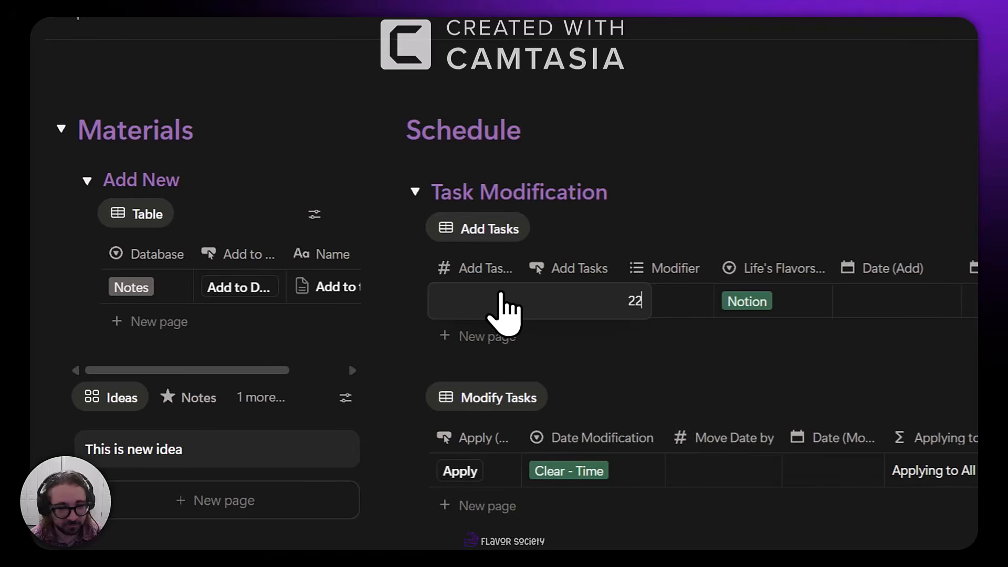
pyautogui.press('BackSpace')
pyautogui.press('BackSpace')
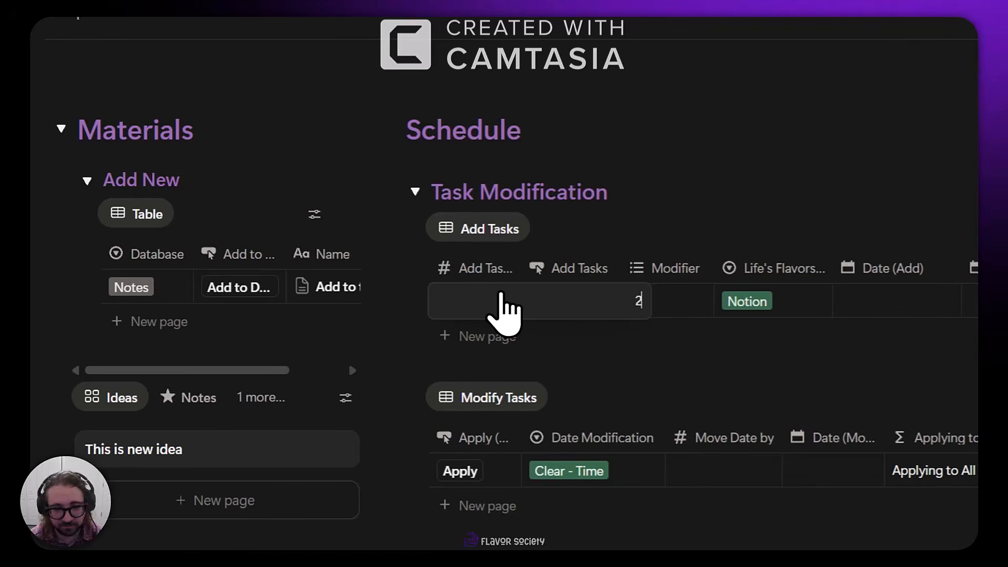
pyautogui.write('6')
pyautogui.press('Return')
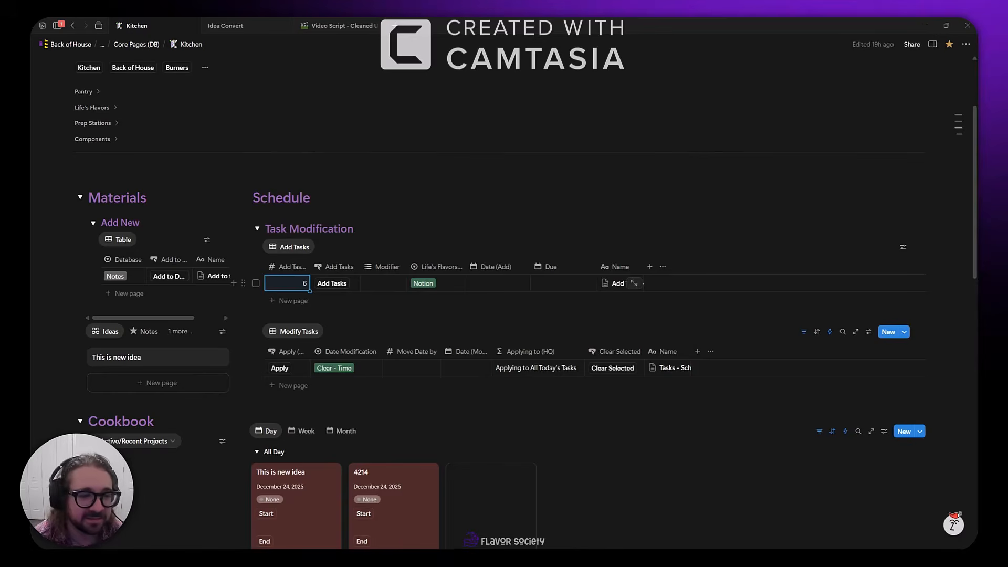
# Set the Add Tasks (Amount) value to 1
pyautogui.press('BackSpace')
pyautogui.write('1')
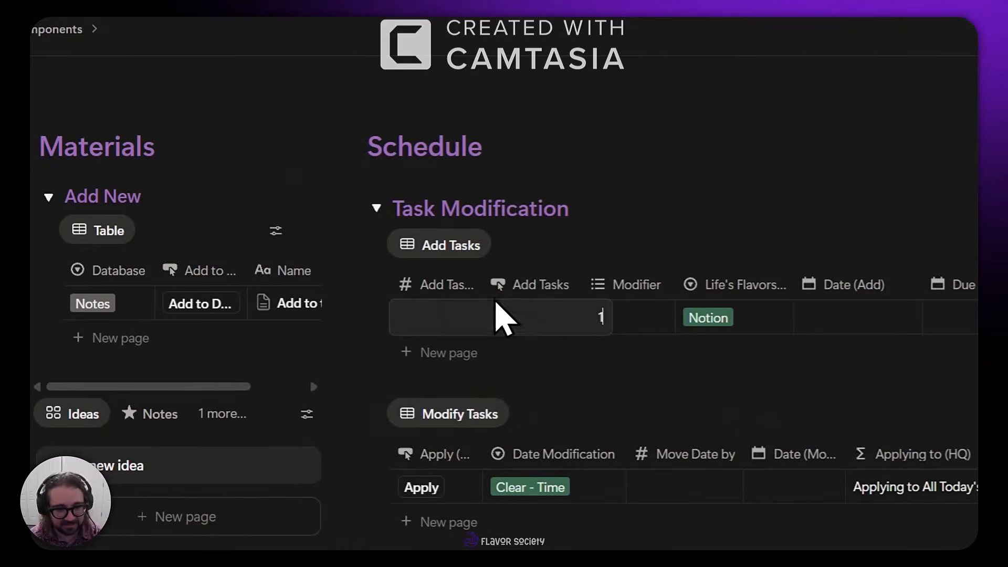
pyautogui.press('Return')
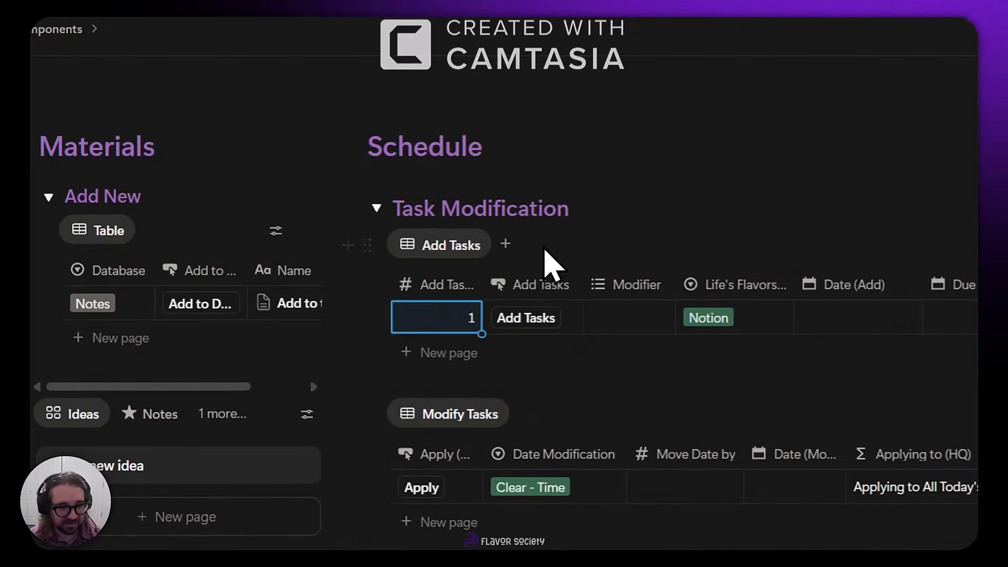
# Create a task with the Add Tasks button, title it "34", and return to the Kitchen page
pyautogui.click(507, 322)
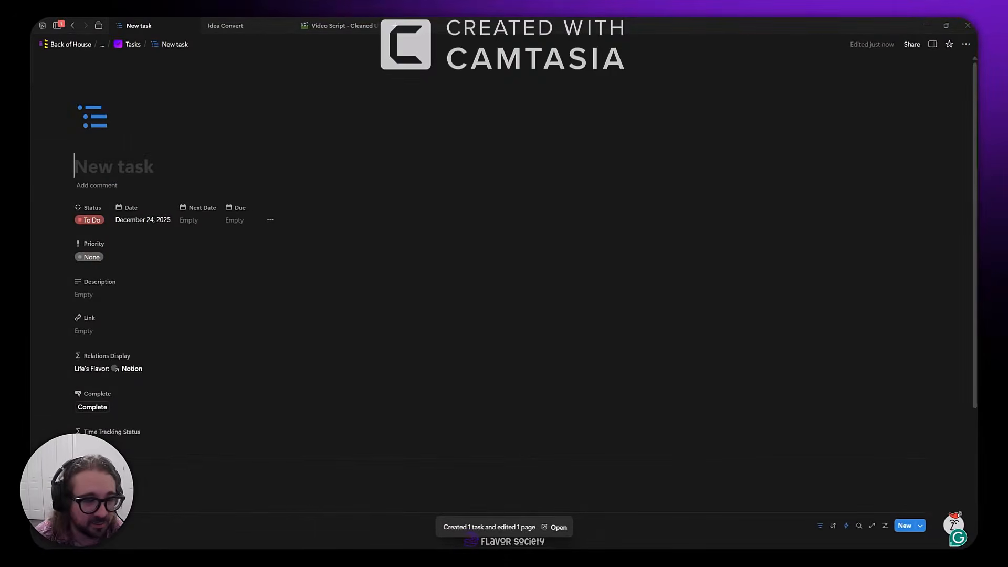
pyautogui.write('34')
pyautogui.hotkey('alt', 'Left')
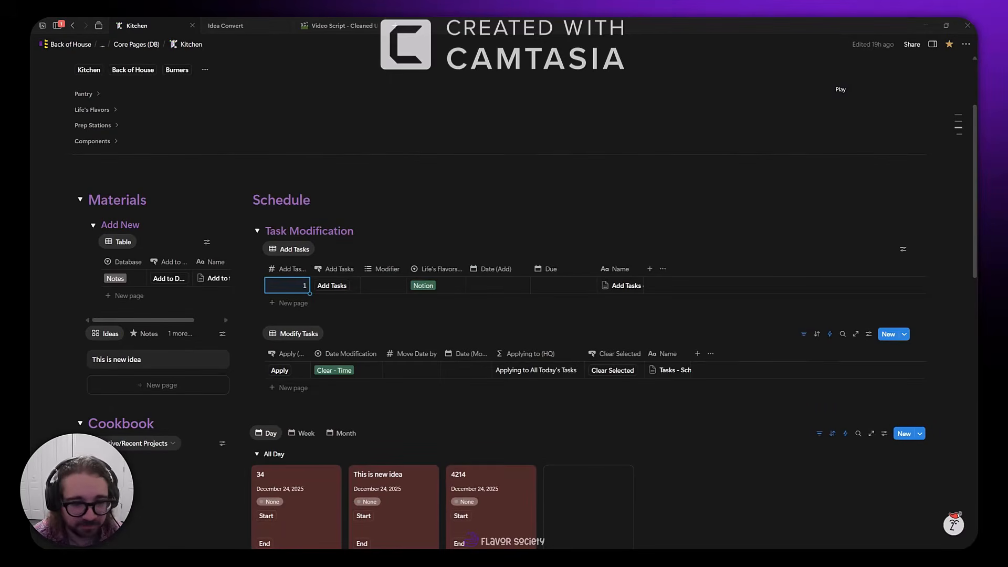
# Set the Add Tasks amount in the Task Modification section to 6 and run the Add Tasks button
pyautogui.click(304, 287)
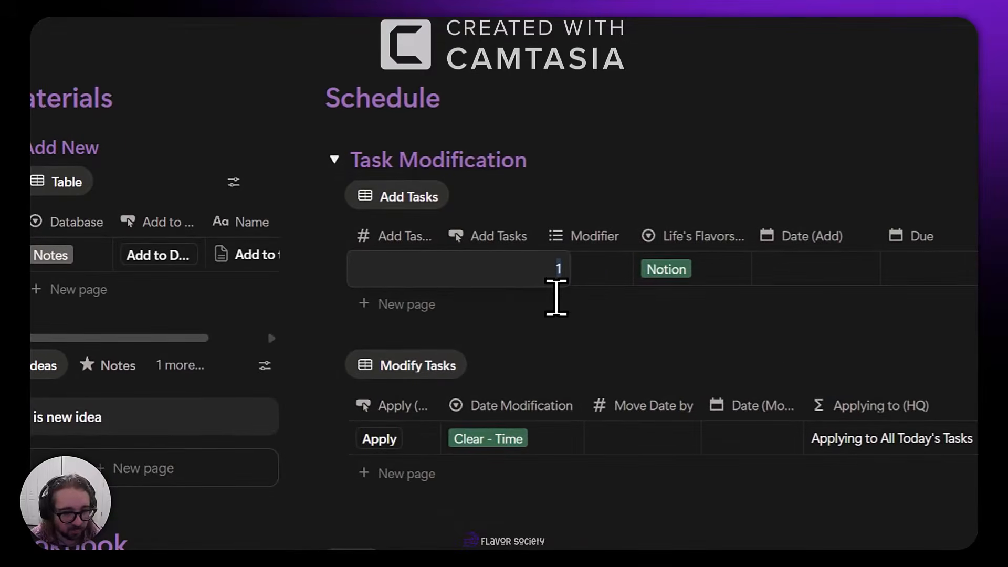
pyautogui.write('6')
pyautogui.press('Return')
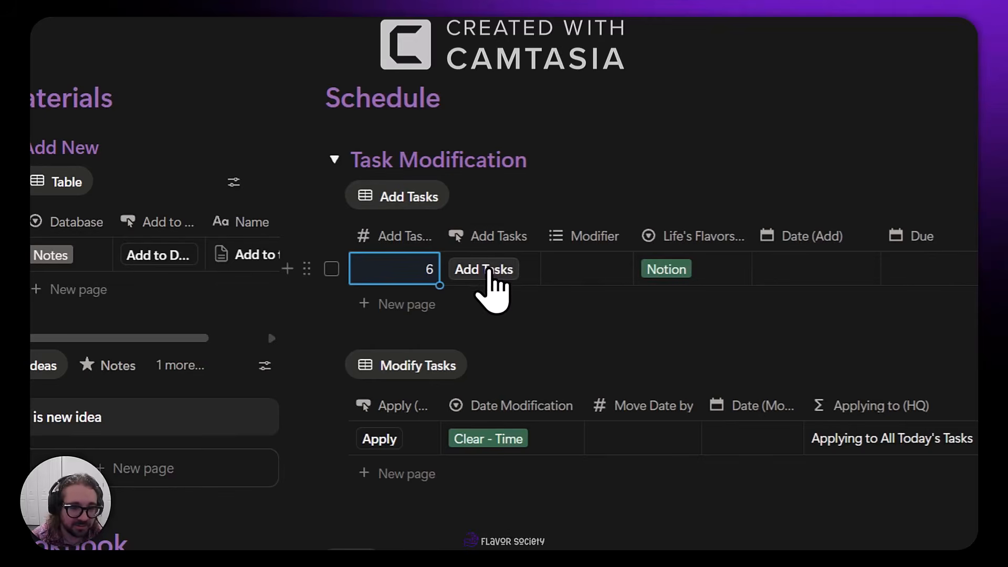
pyautogui.click(489, 272)
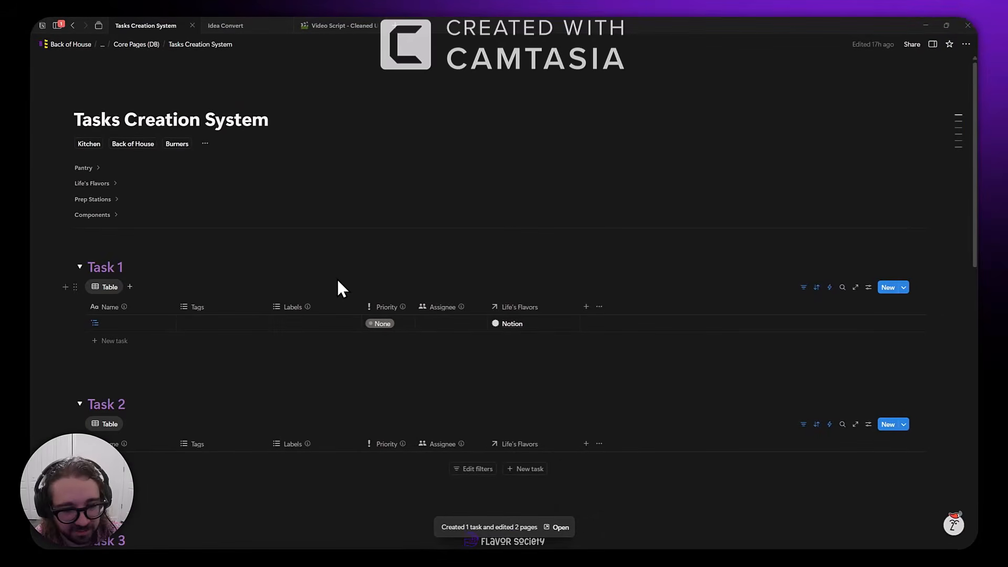
# Check the Task 1 to Task 6 sections, name the Task 1 entry "2" and the Task 2 entry "2424"
pyautogui.scroll(-2, 338, 281)
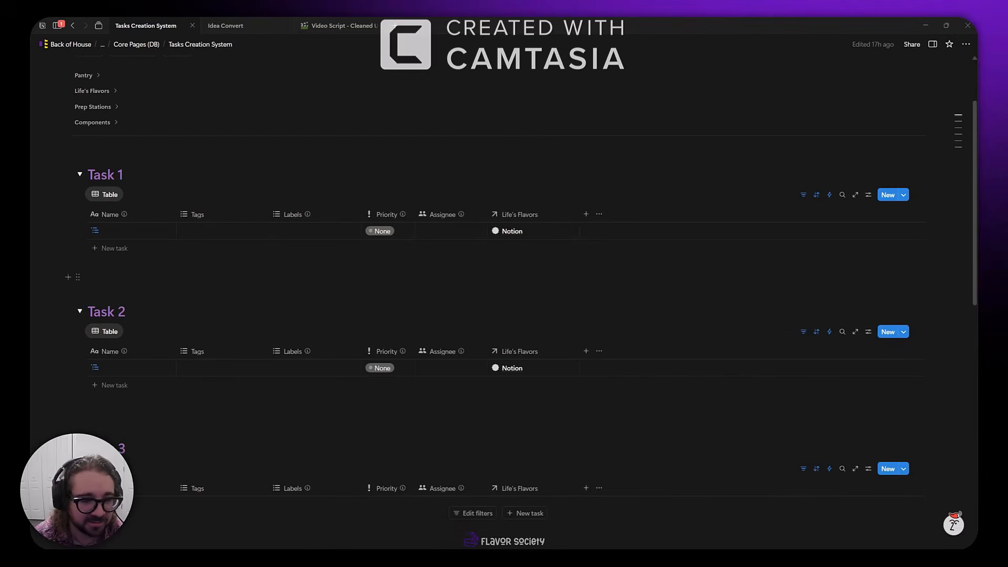
pyautogui.scroll(-1, 336, 286)
pyautogui.scroll(-5, 270, 199)
pyautogui.scroll(-4, 272, 200)
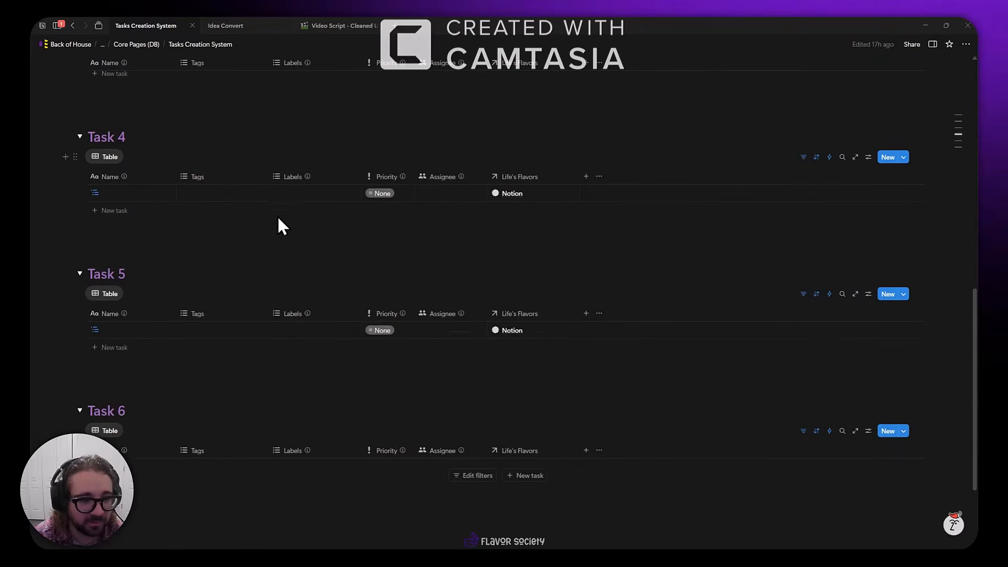
pyautogui.scroll(-2, 274, 234)
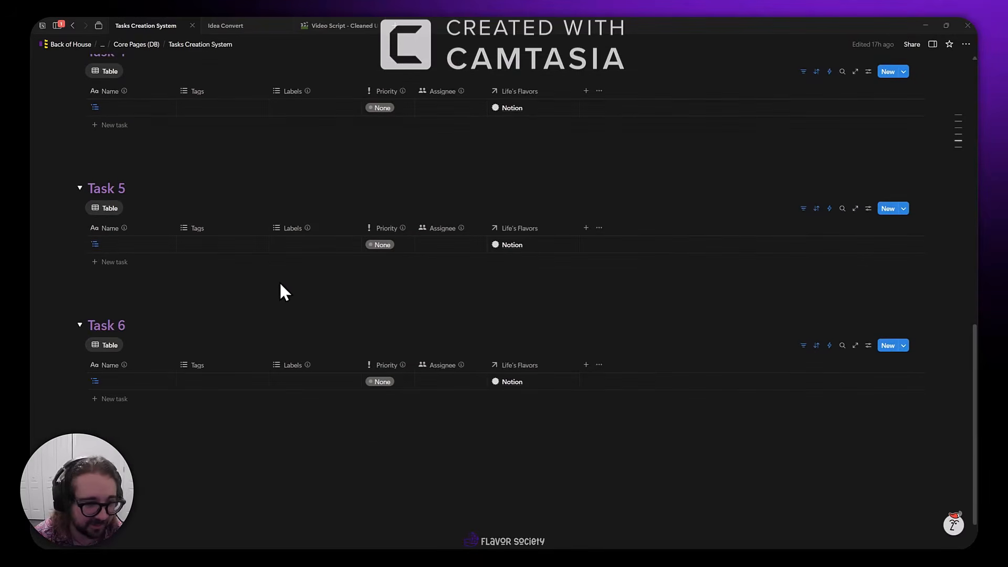
pyautogui.scroll(10, 288, 271)
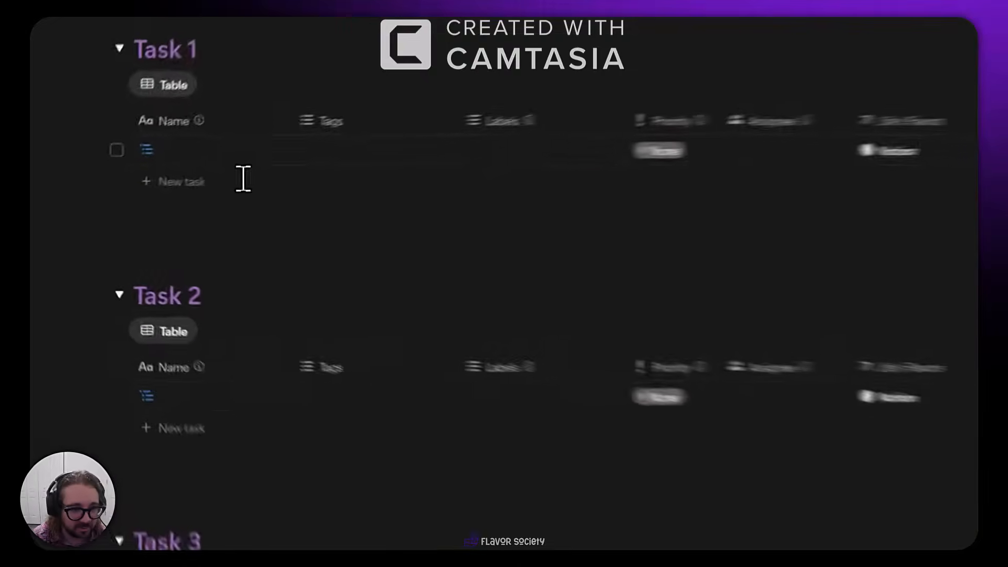
pyautogui.click(213, 156)
pyautogui.write('12')
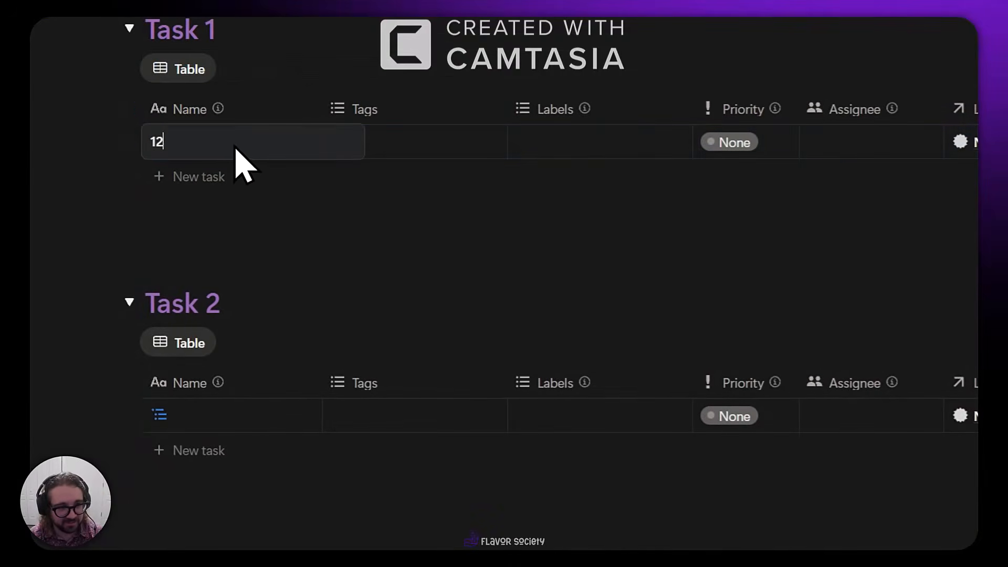
pyautogui.click(257, 413)
pyautogui.write('2424')
# Set the Tags property of the Task 3 entry to Page
pyautogui.click(339, 316)
pyautogui.click(370, 428)
pyautogui.click(382, 257)
pyautogui.press('Escape')
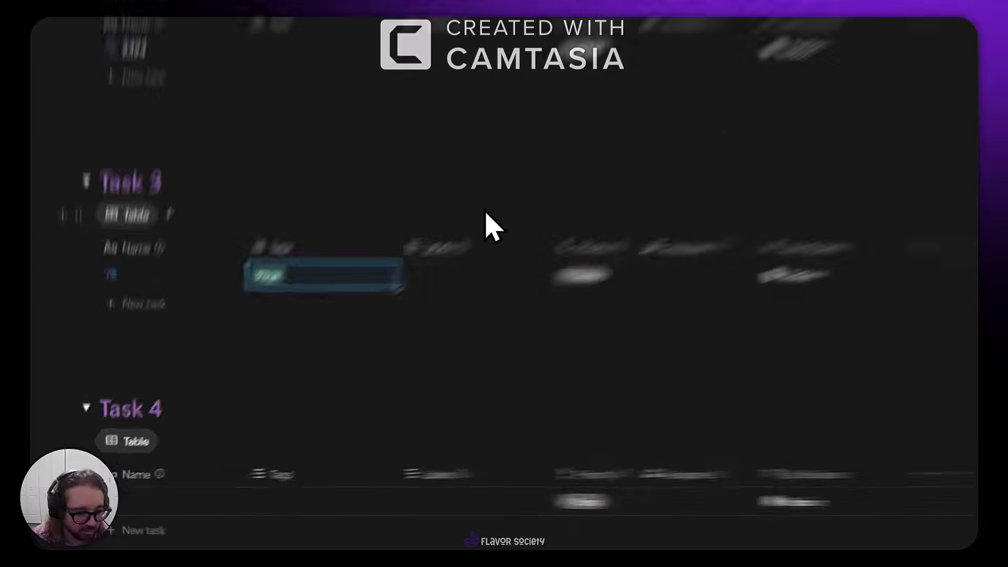
# Review the entries in the Task 1 to Task 3 sections and return to the Kitchen page
pyautogui.scroll(5, 314, 323)
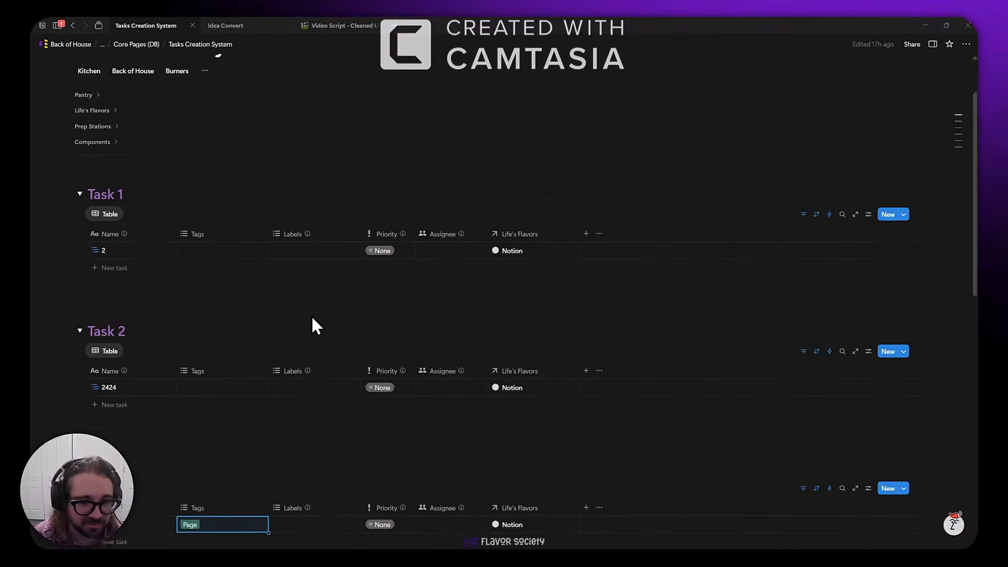
pyautogui.scroll(1, 314, 324)
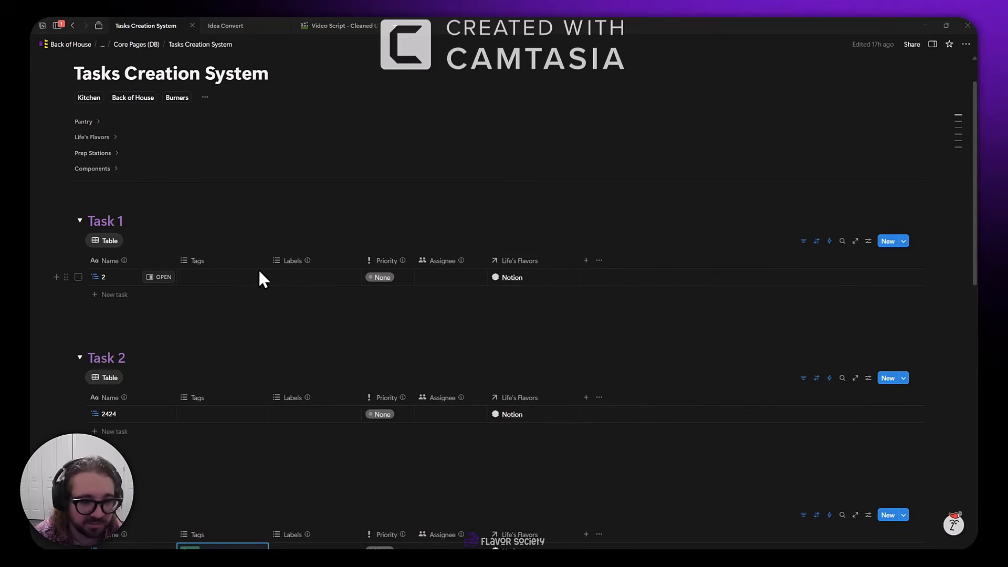
pyautogui.scroll(-2, 278, 278)
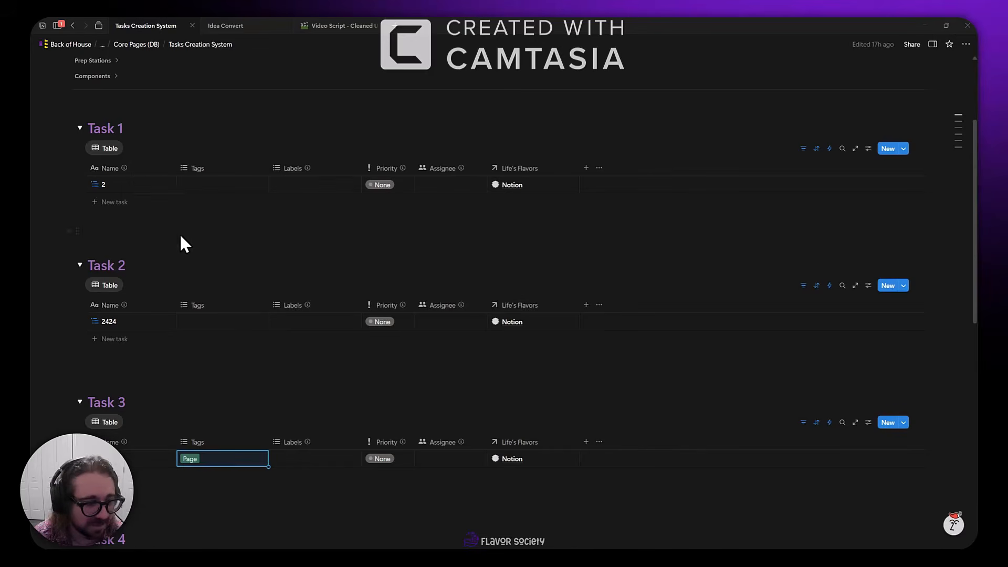
pyautogui.scroll(-1, 174, 255)
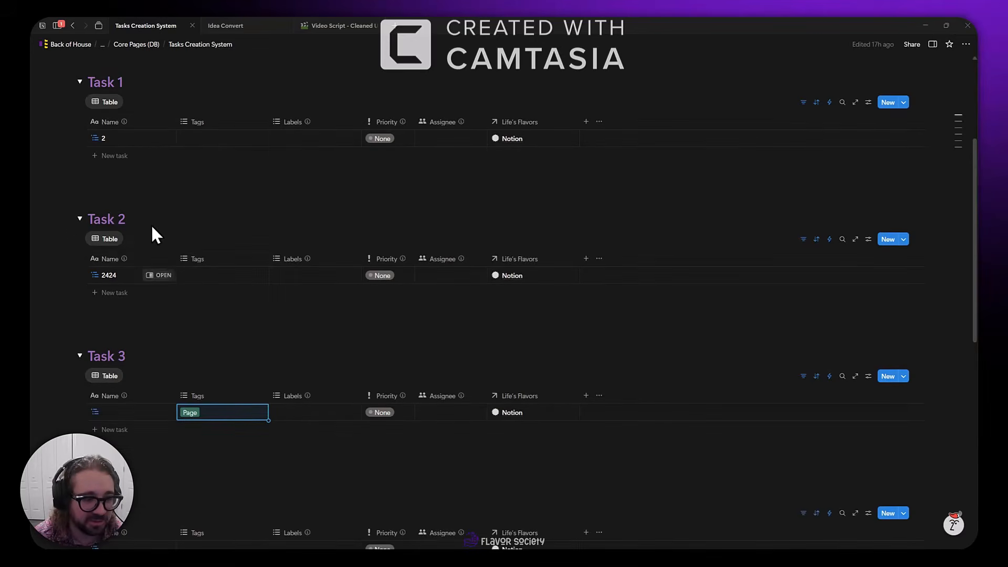
pyautogui.scroll(-1, 160, 241)
pyautogui.scroll(1, 202, 328)
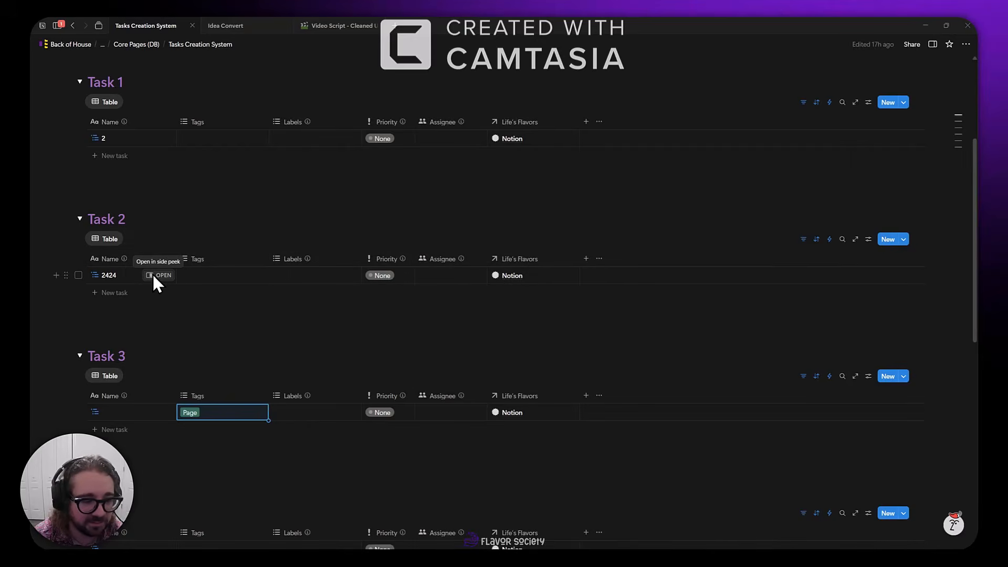
pyautogui.click(387, 204)
pyautogui.hotkey('alt', 'Left')
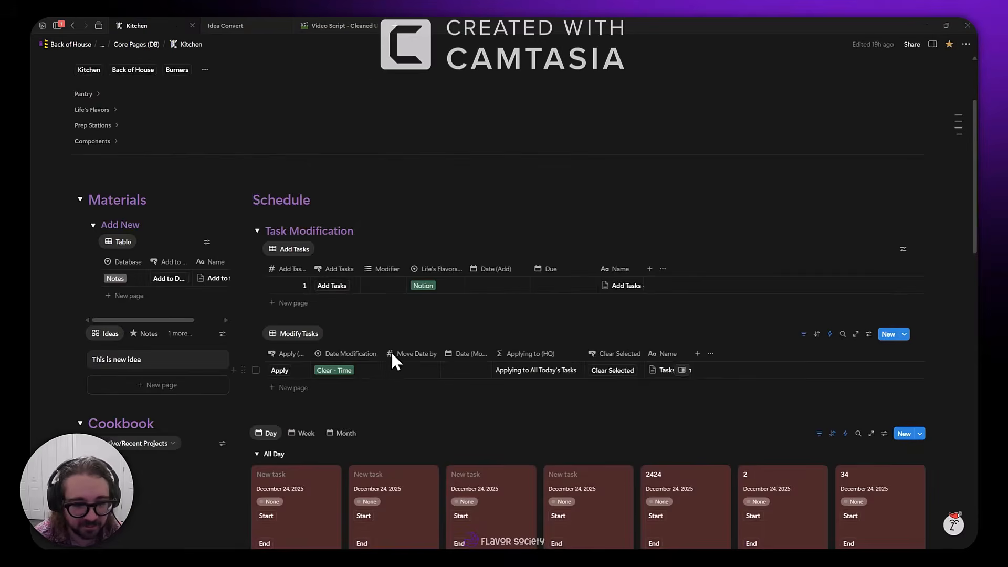
# Delete the four untitled tasks from the All Day group of the Day schedule
pyautogui.scroll(-4, 404, 347)
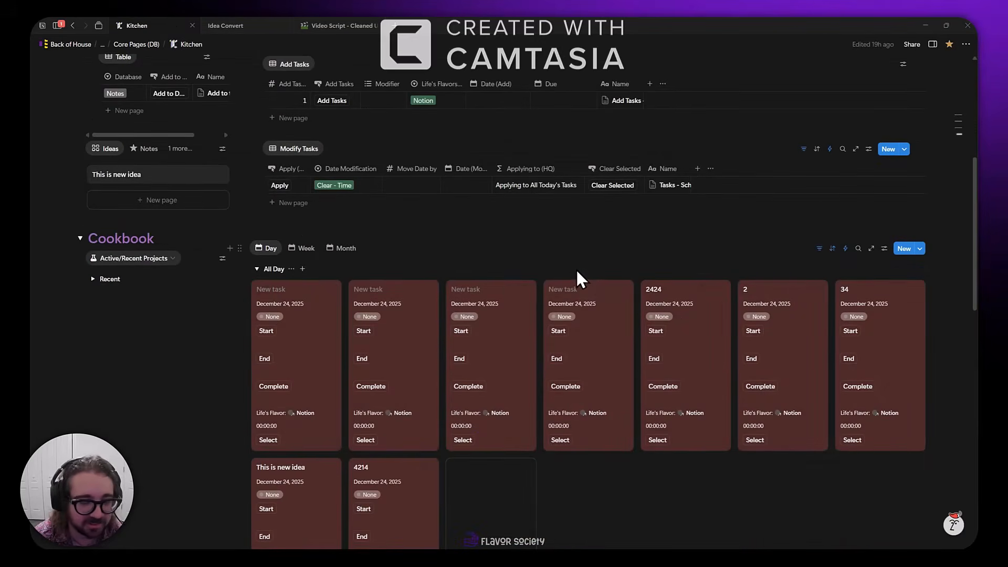
pyautogui.scroll(1, 525, 292)
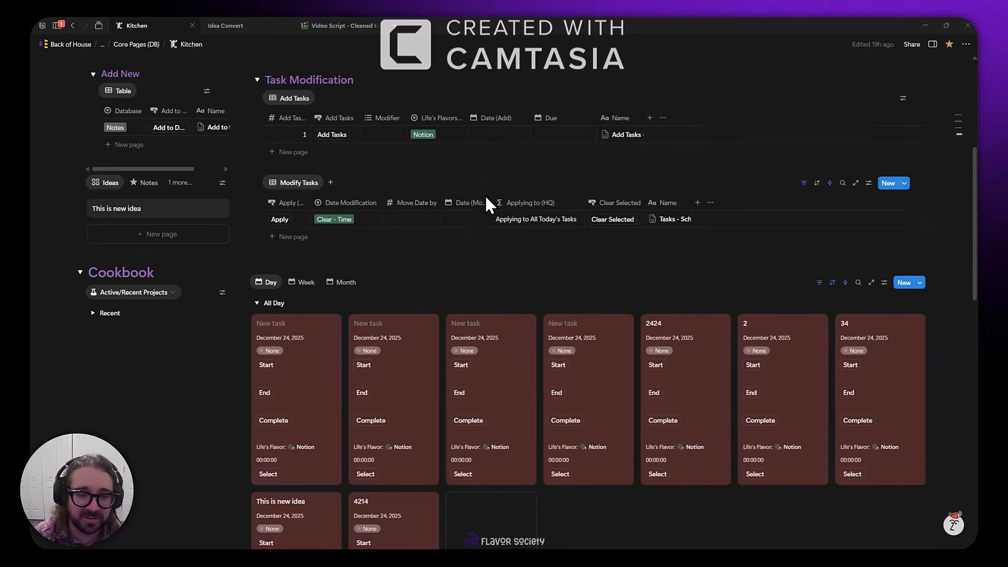
pyautogui.scroll(-2, 484, 195)
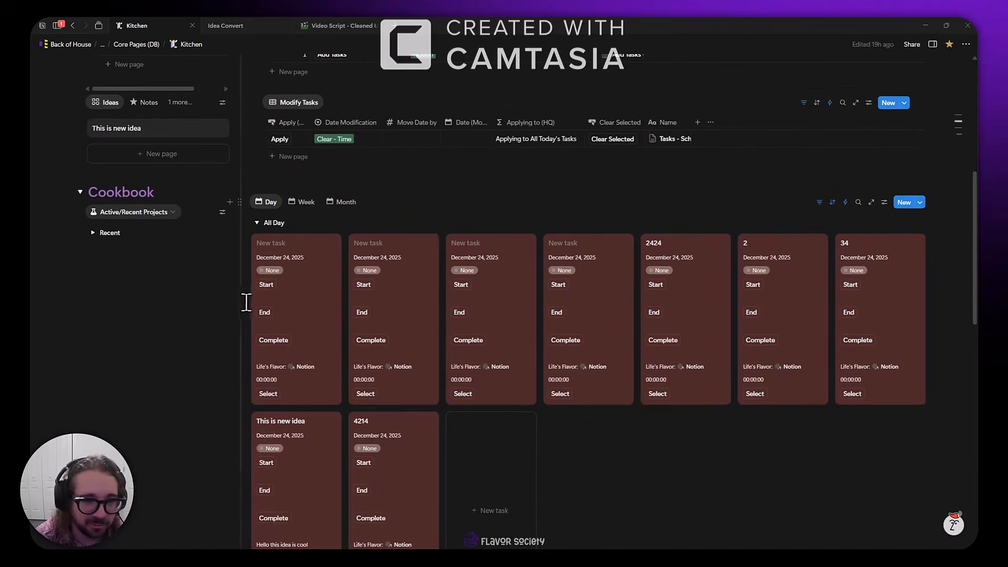
pyautogui.moveTo(232, 286); pyautogui.dragTo(587, 300)
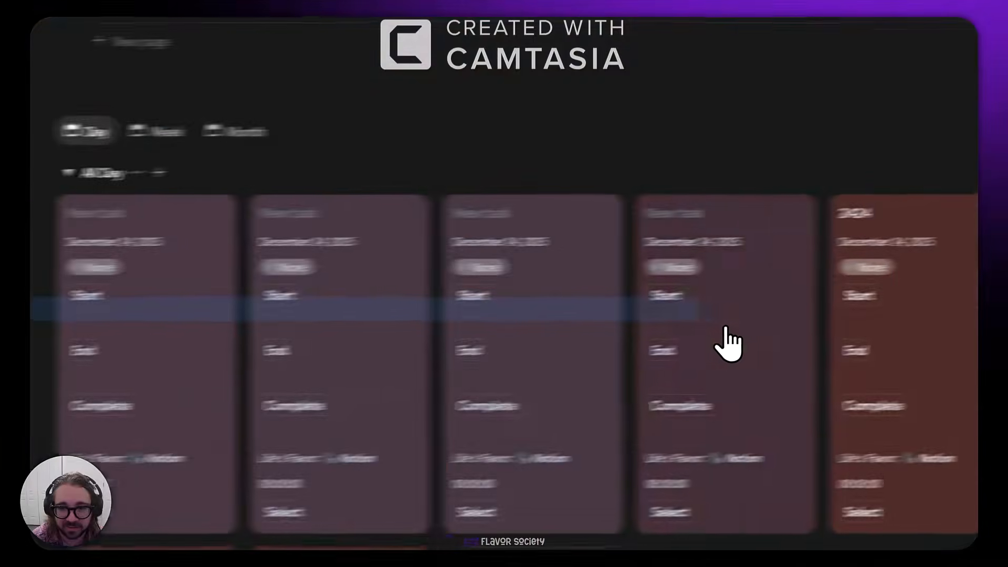
pyautogui.moveTo(725, 327); pyautogui.dragTo(741, 330)
pyautogui.press('Delete')
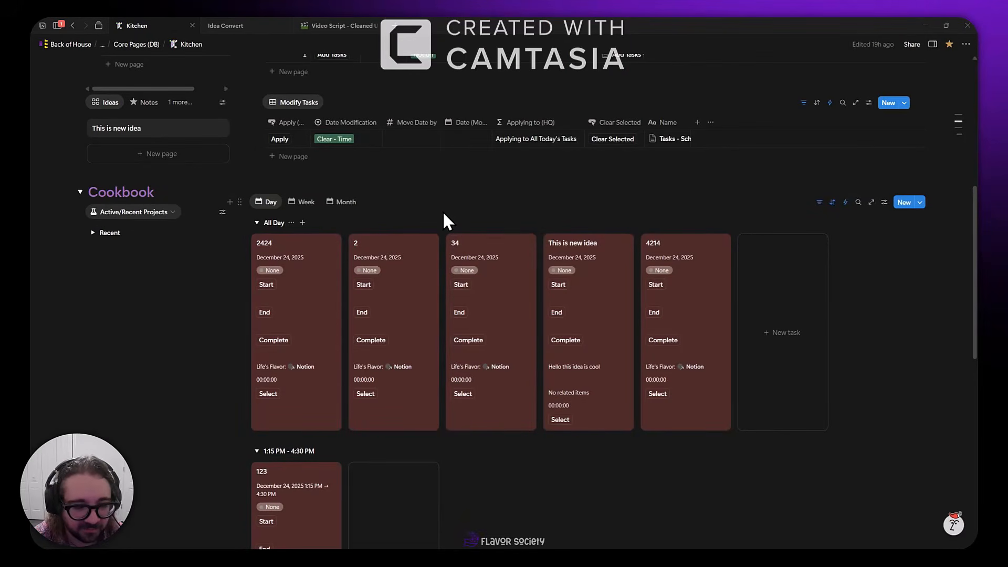
# Delete the timed tasks "123" and "123123" from the Day schedule
pyautogui.scroll(-3, 442, 216)
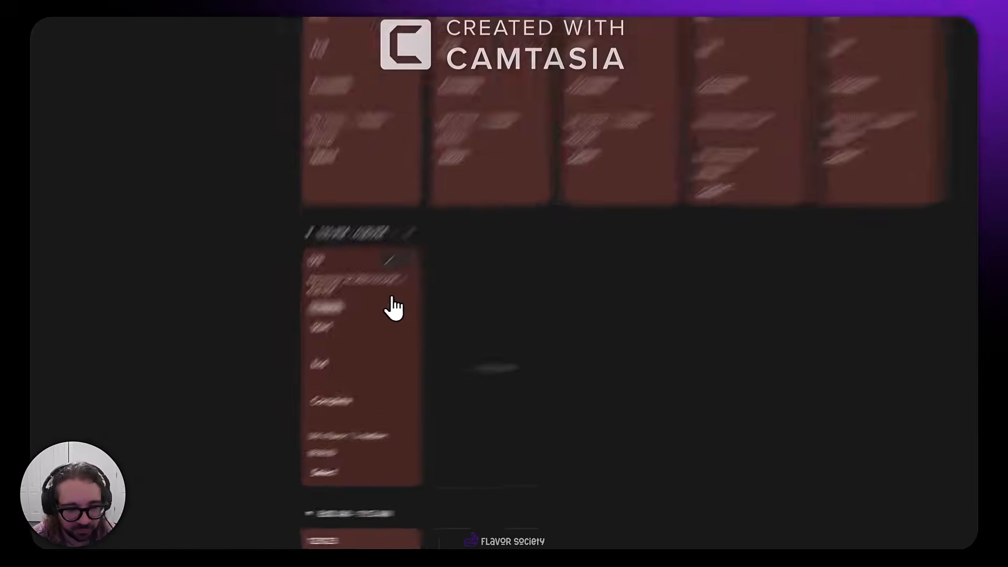
pyautogui.keyDown('shift'); pyautogui.click(318, 368); pyautogui.keyUp('shift')
pyautogui.keyDown('shift'); pyautogui.click(284, 544); pyautogui.keyUp('shift')
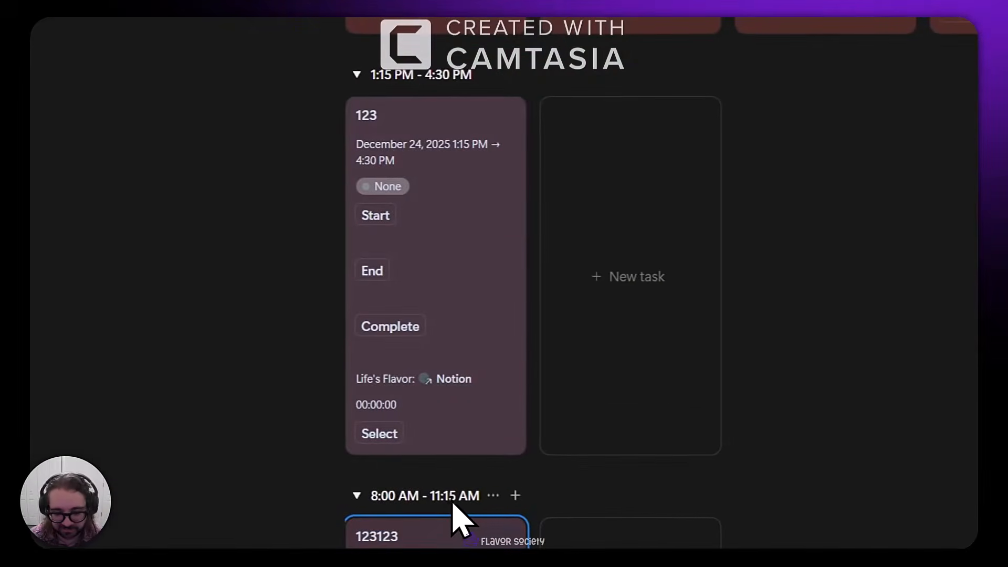
pyautogui.press('Delete')
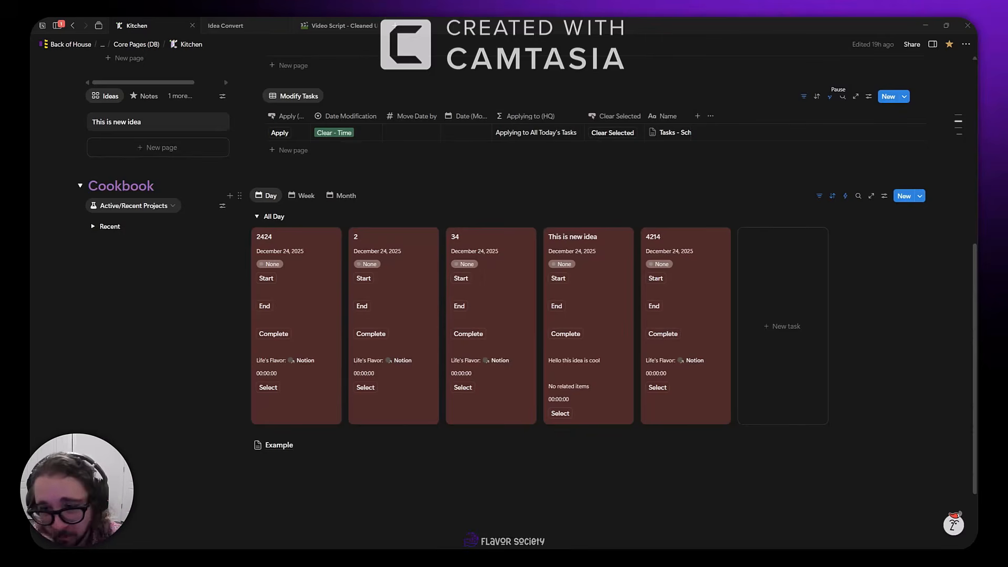
# Turn on the end date and include time for the date of the All Day task "2424"
pyautogui.click(830, 97)
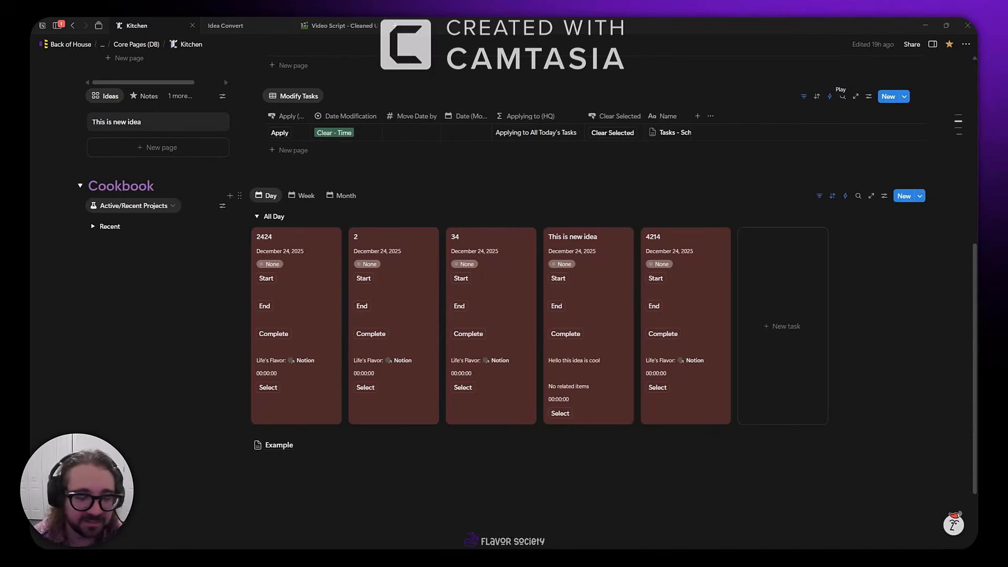
pyautogui.click(286, 251)
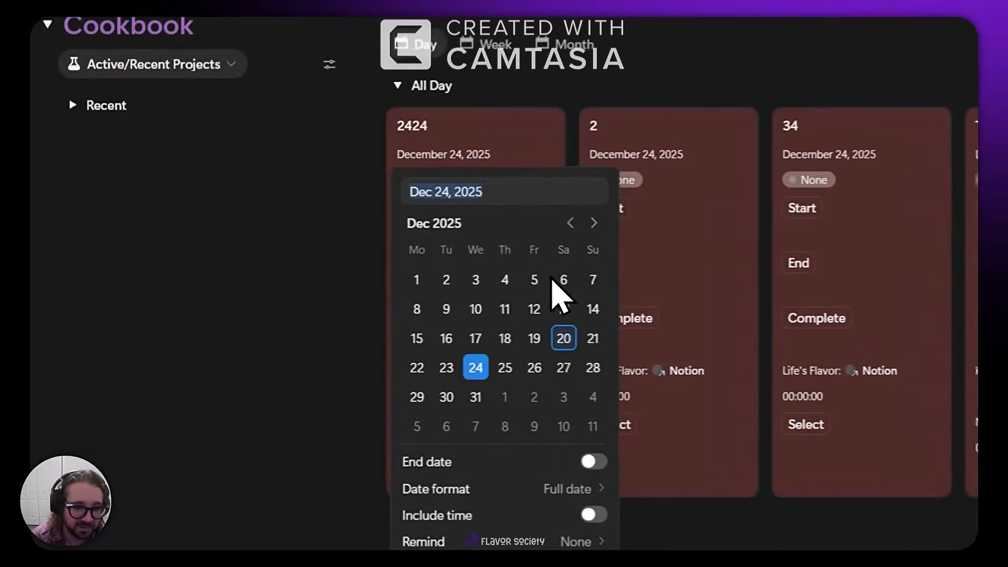
pyautogui.click(592, 461)
pyautogui.click(593, 515)
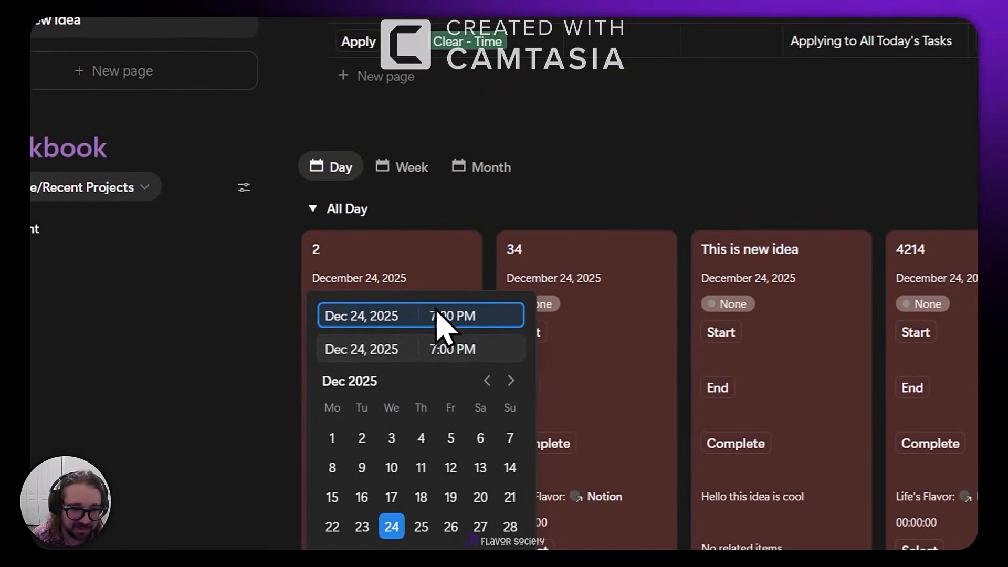
pyautogui.click(575, 204)
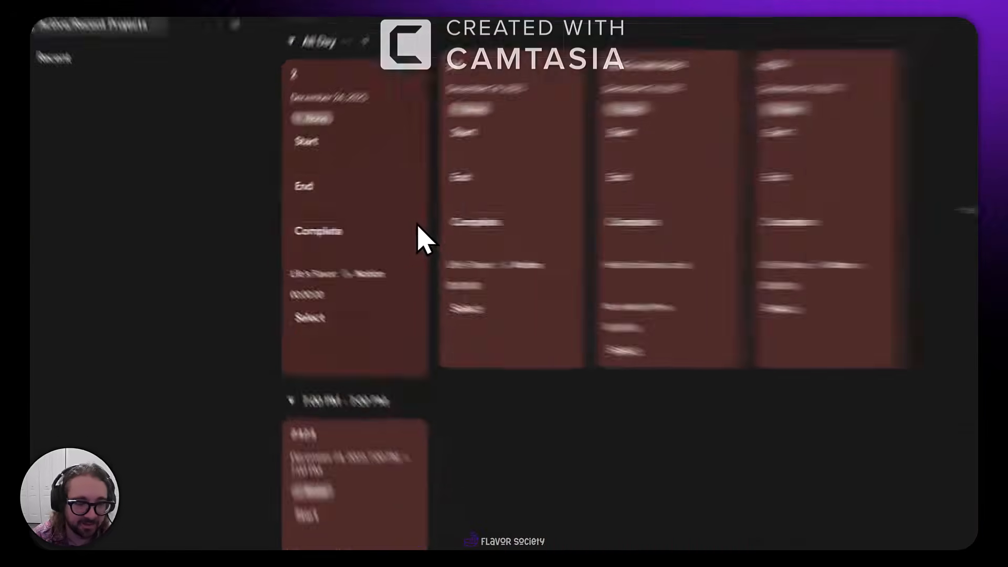
# Set the end time of the "2424" task to 8:00 PM
pyautogui.scroll(2, 377, 438)
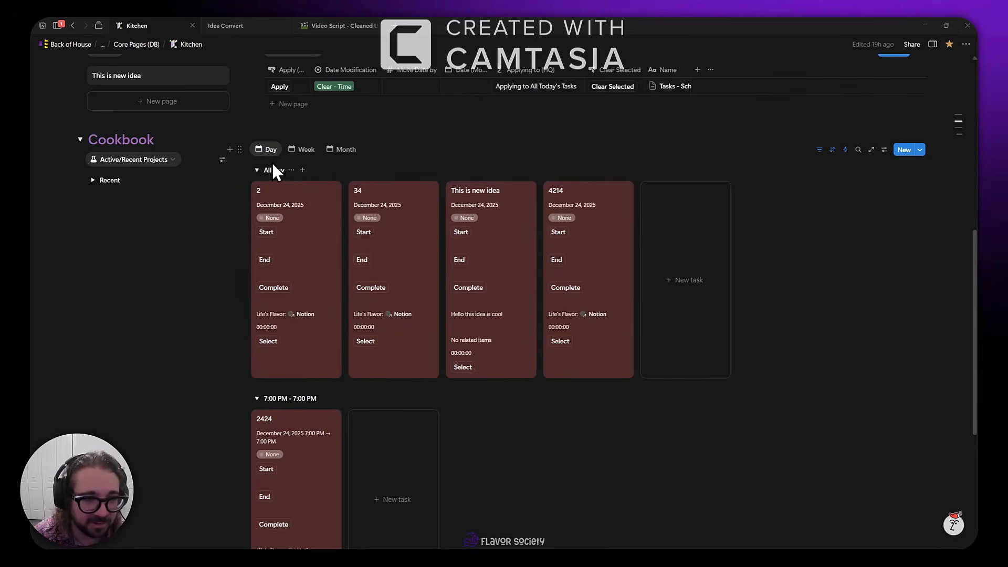
pyautogui.scroll(-3, 283, 179)
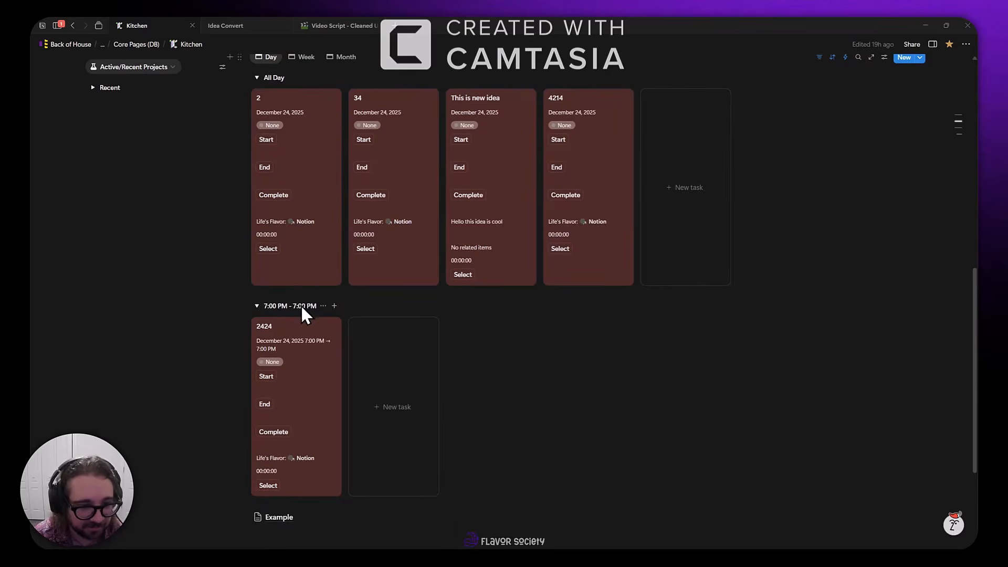
pyautogui.click(312, 341)
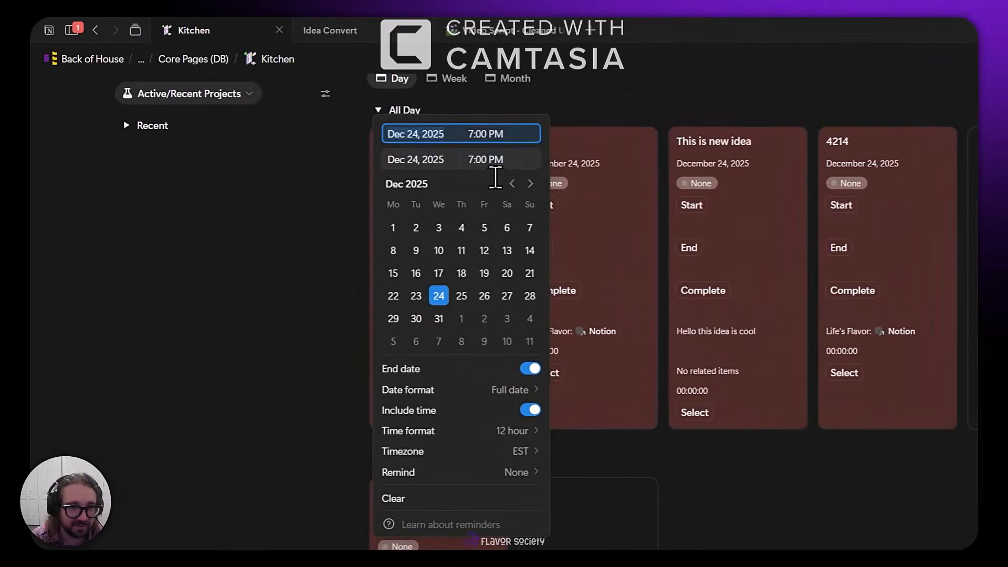
pyautogui.click(485, 162)
pyautogui.press('BackSpace')
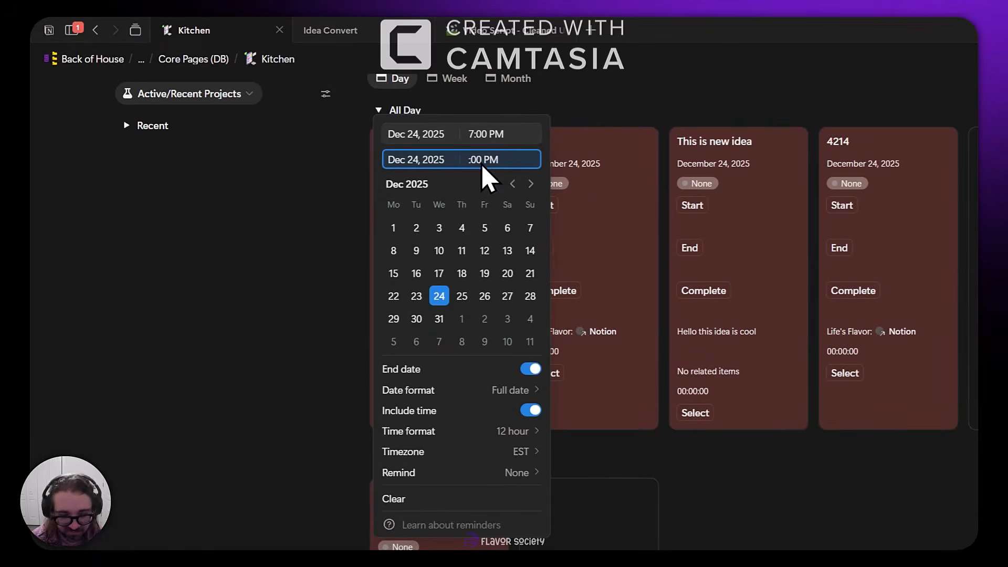
pyautogui.write('8')
pyautogui.click(831, 489)
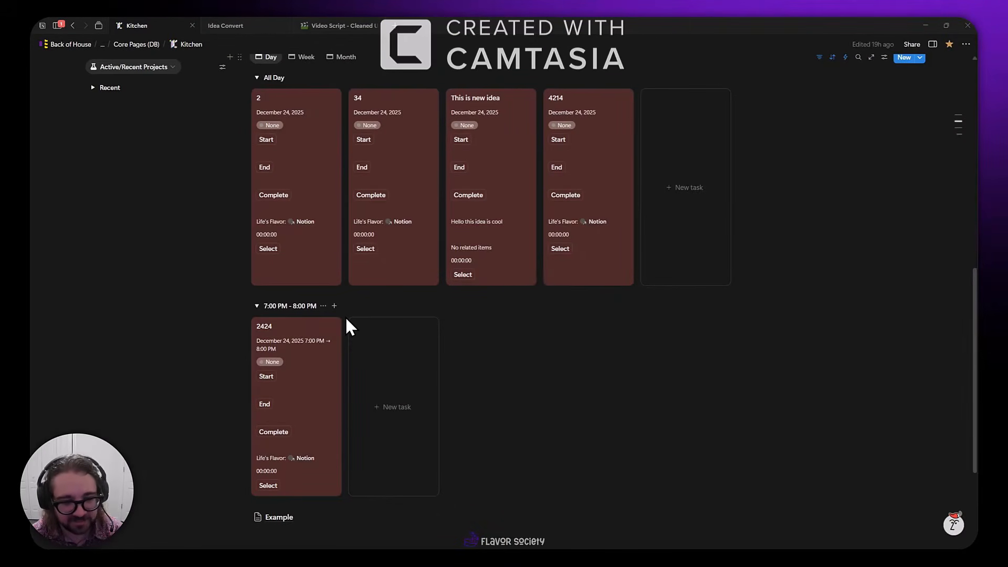
# Switch to Notion Calendar and examine how the tasks appear on December 24, 2025
pyautogui.hotkey('alt', 'Tab')
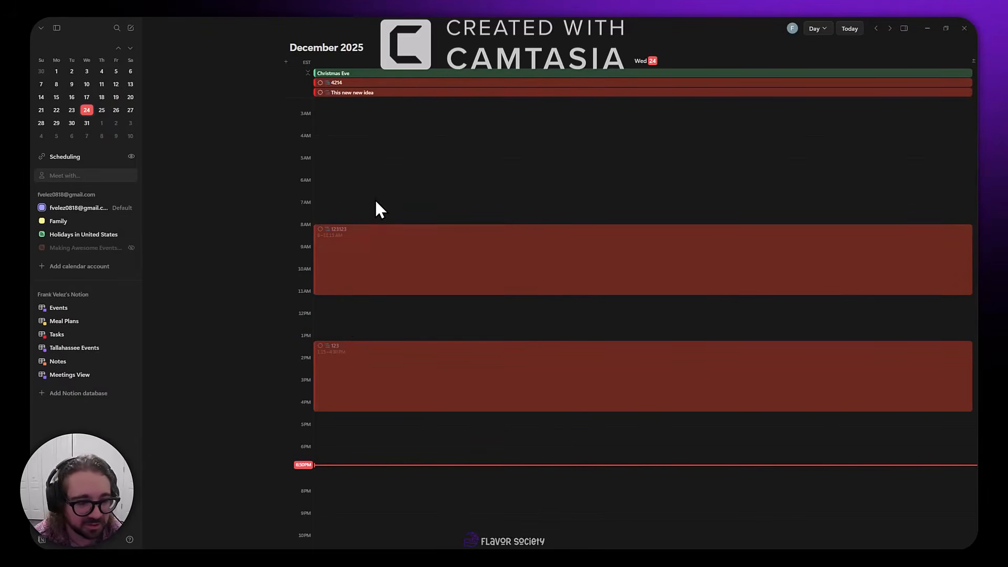
pyautogui.rightClick(413, 47)
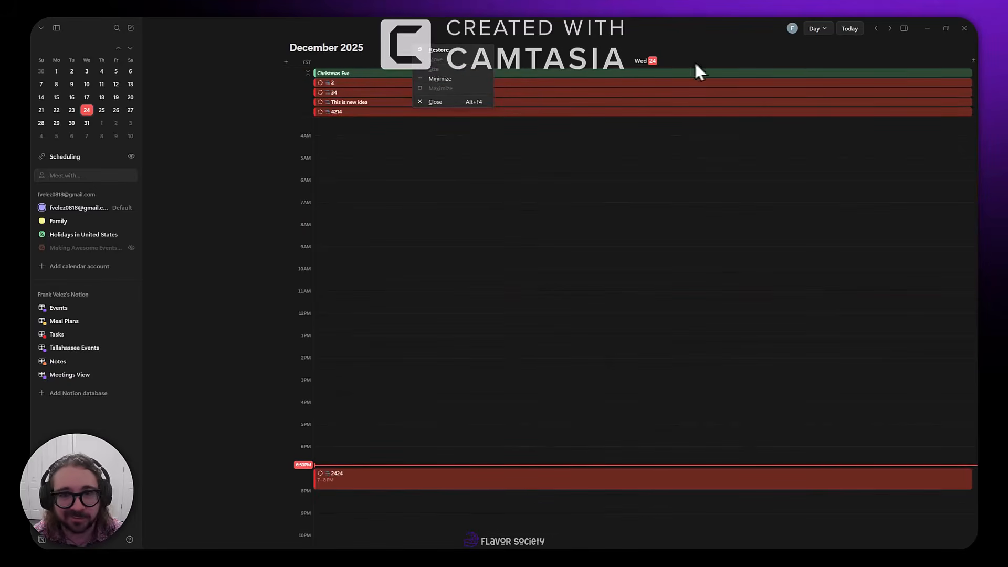
pyautogui.click(539, 40)
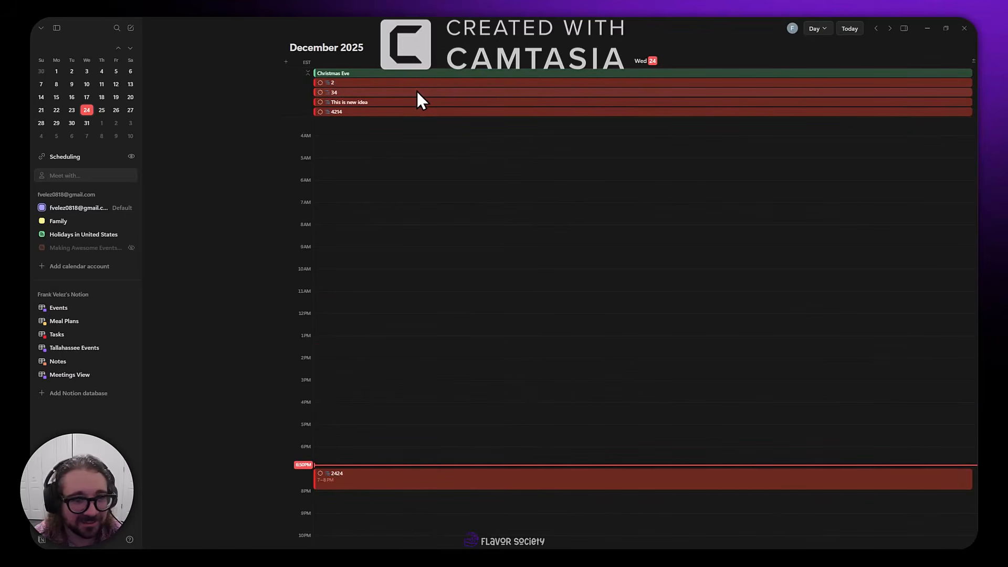
# Schedule "This is new idea" for 9:45 AM–1:15 PM and "4214" for 6:45–9:30 AM on December 24 in the calendar
pyautogui.moveTo(455, 127); pyautogui.dragTo(448, 382)
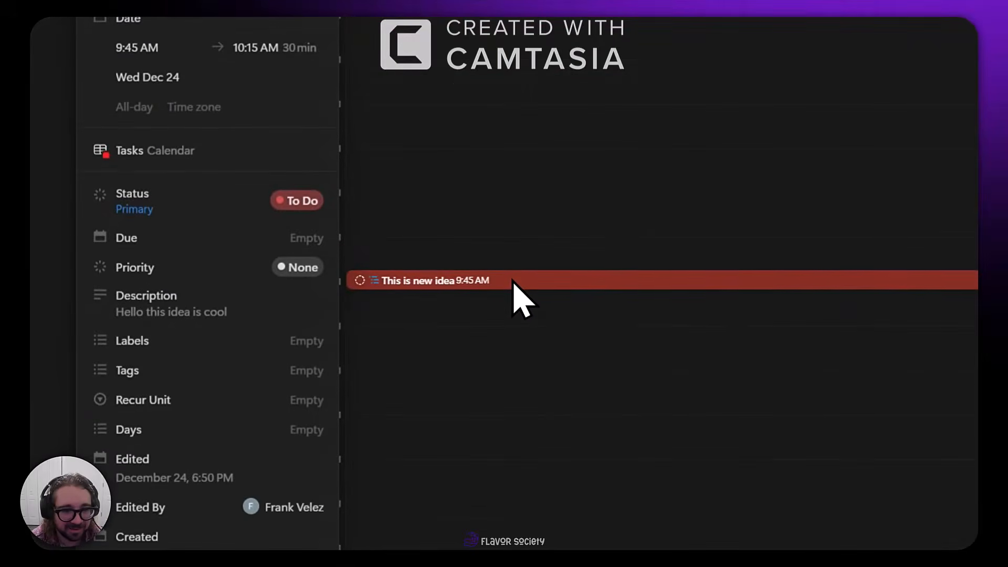
pyautogui.moveTo(509, 288); pyautogui.dragTo(499, 425)
pyautogui.moveTo(473, 128); pyautogui.dragTo(498, 468)
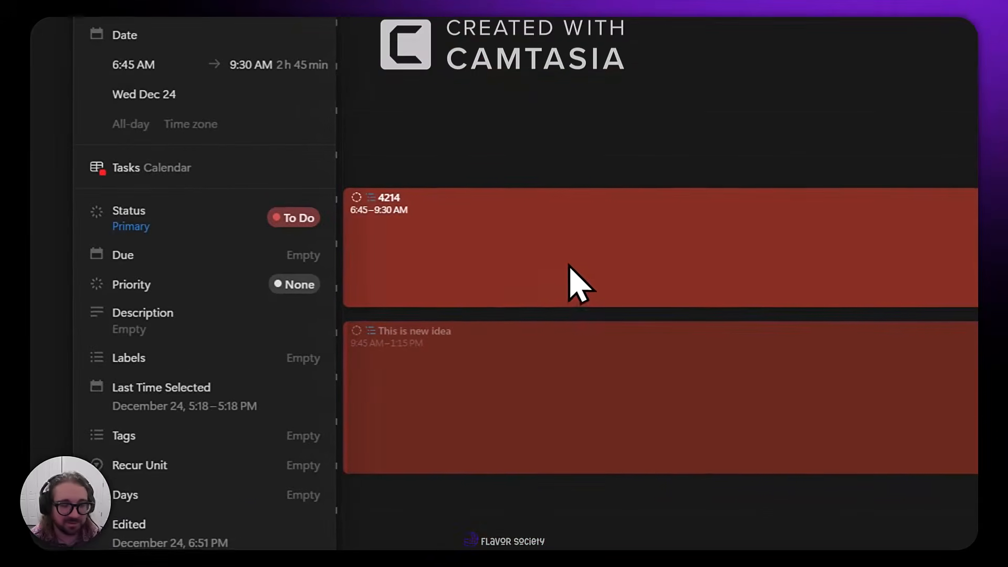
# Switch back to Notion and compare the Day schedule's time groups with the tasks' times in Notion Calendar
pyautogui.hotkey('alt', 'Tab')
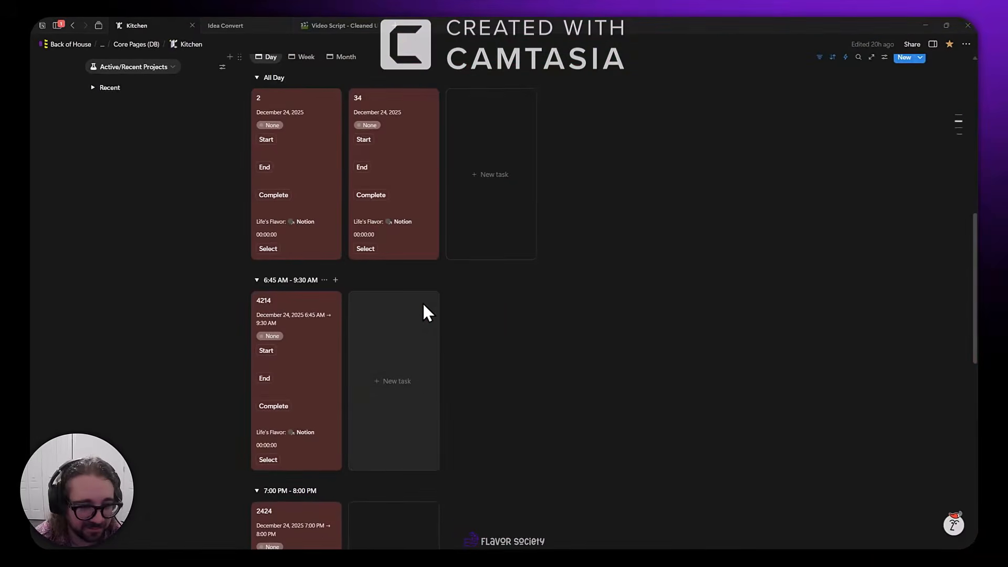
pyautogui.scroll(-1, 425, 303)
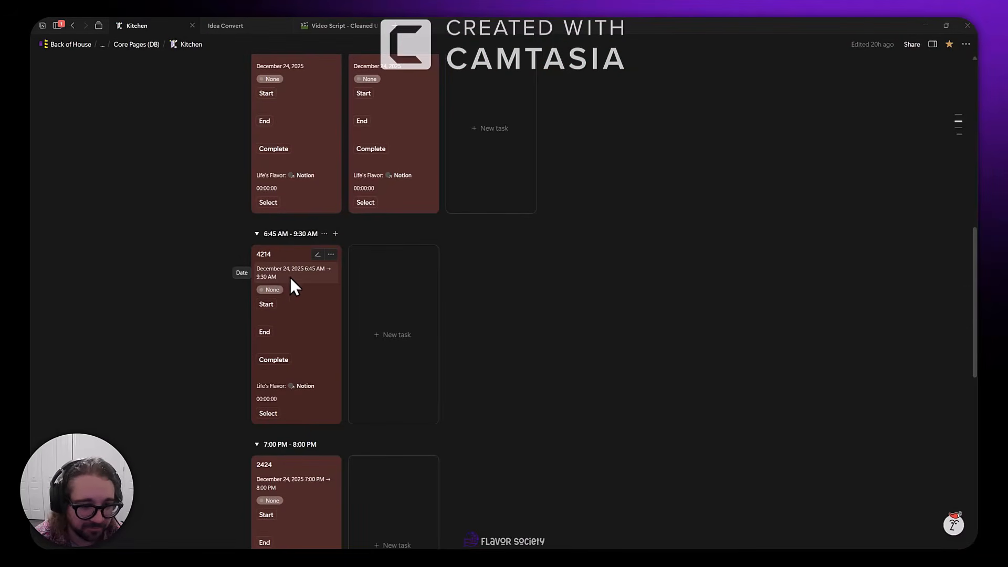
pyautogui.scroll(-6, 294, 273)
pyautogui.scroll(-2, 297, 326)
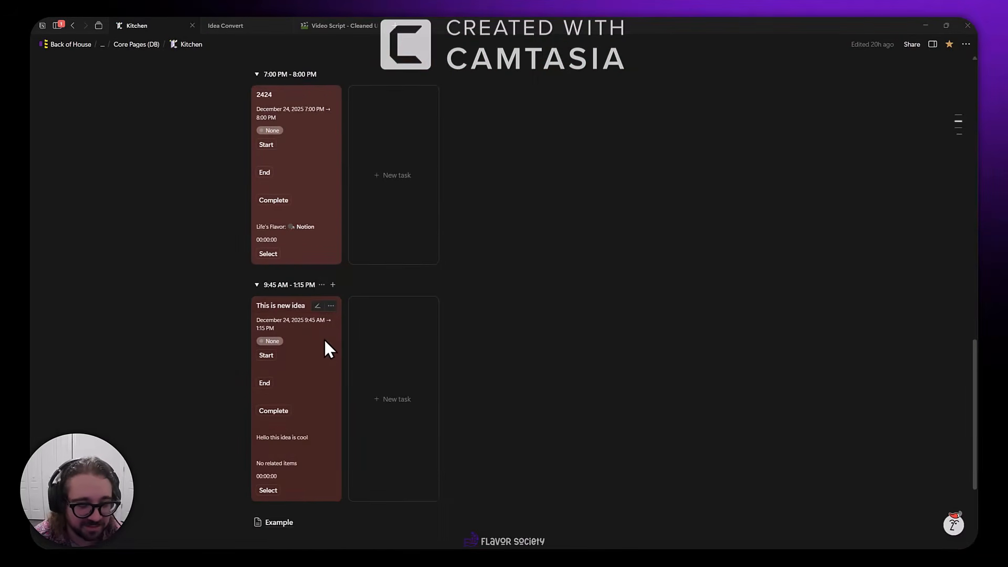
pyautogui.scroll(8, 325, 341)
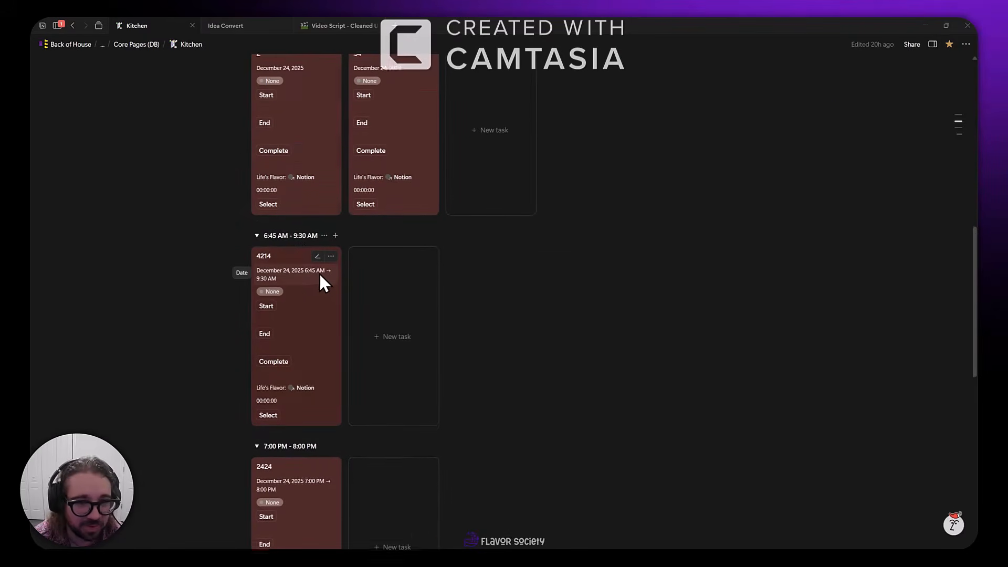
pyautogui.scroll(2, 318, 273)
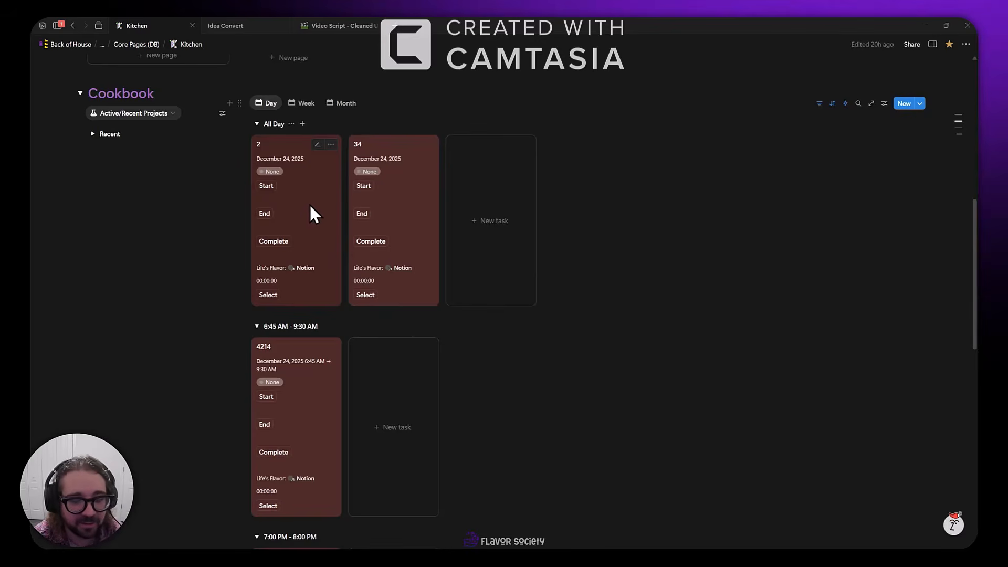
pyautogui.hotkey('alt', 'Tab')
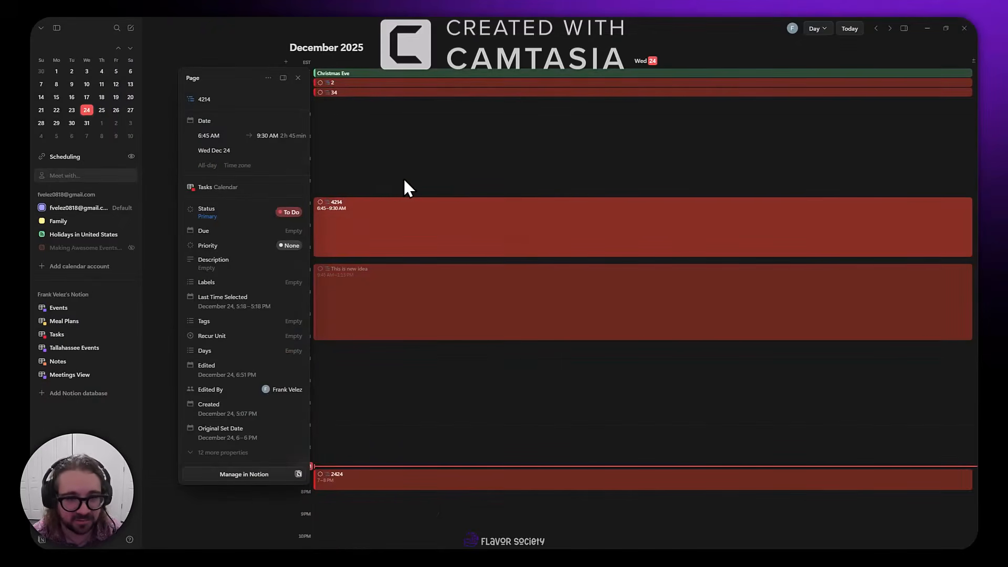
pyautogui.hotkey('alt', 'Tab')
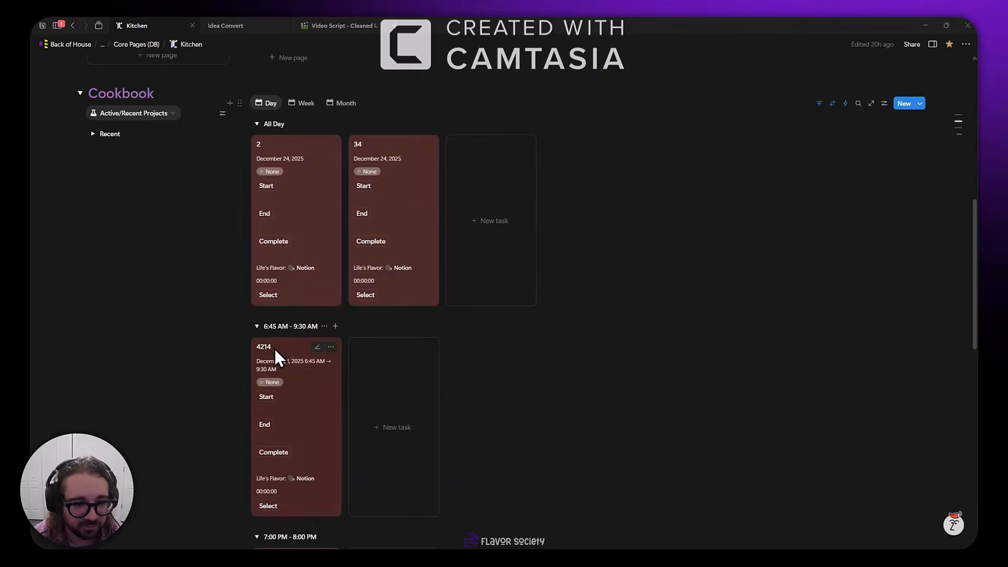
# Examine the Date Modification options available for the Modify Tasks row
pyautogui.scroll(1, 319, 341)
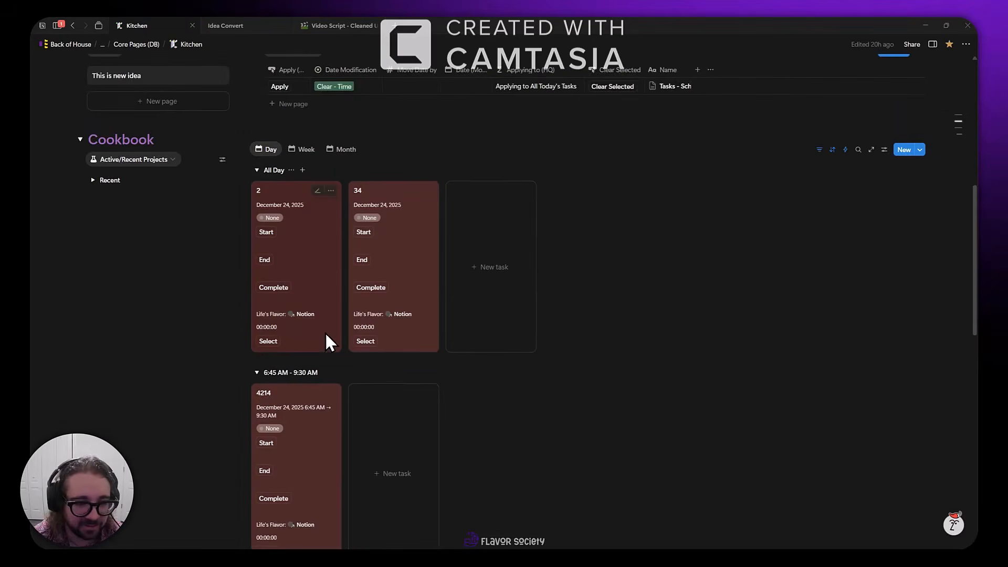
pyautogui.scroll(2, 337, 309)
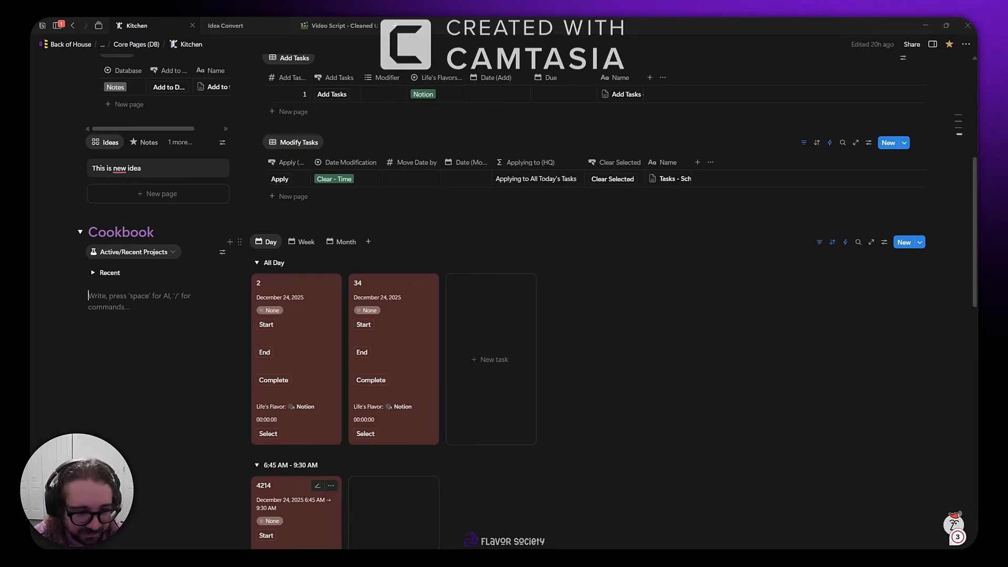
pyautogui.click(344, 179)
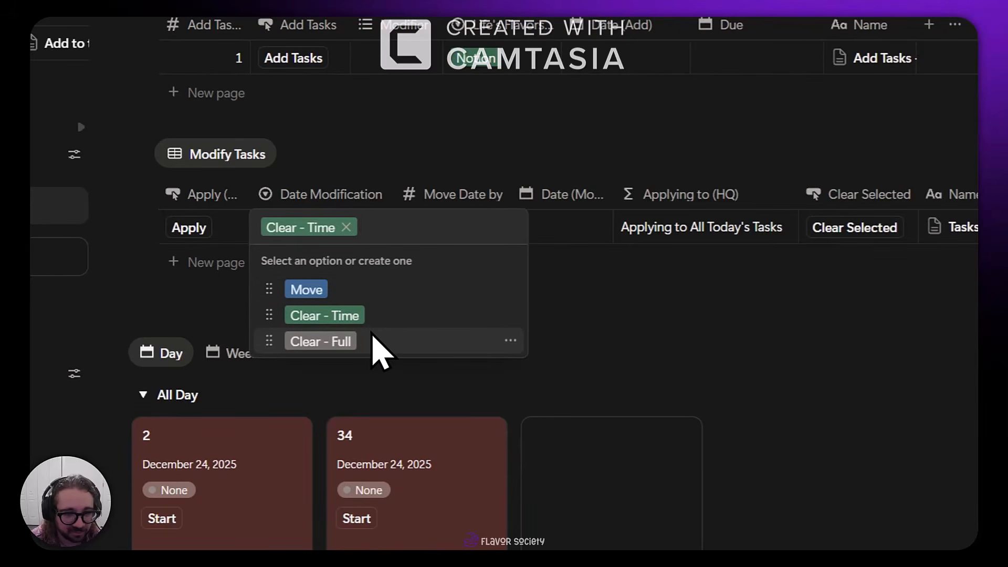
pyautogui.press('Escape')
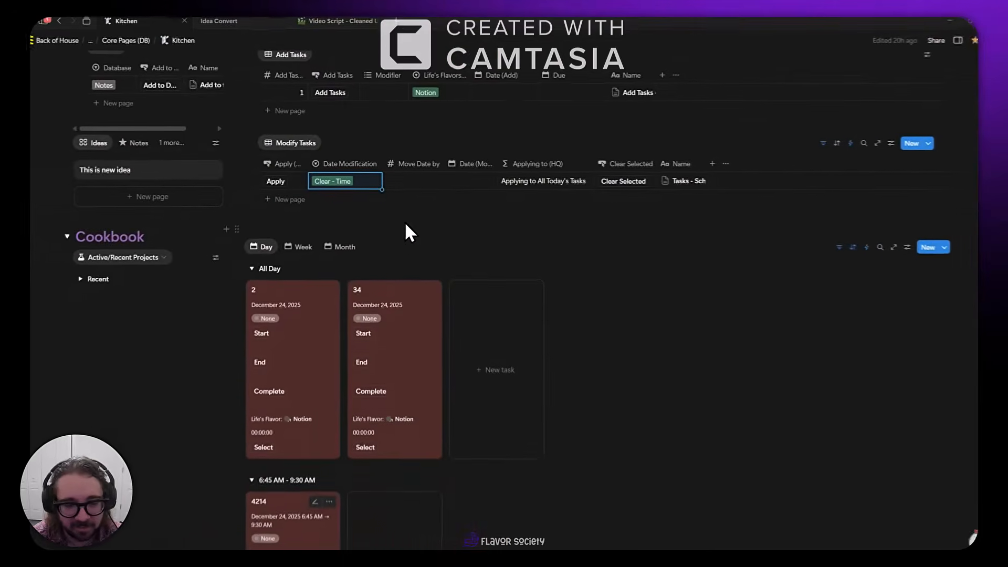
# Select the tasks "2", "34" and "4214" together and view the Date property's bulk-editing options without changing them
pyautogui.keyDown('shift'); pyautogui.click(325, 341); pyautogui.keyUp('shift')
pyautogui.keyDown('shift'); pyautogui.click(383, 339); pyautogui.keyUp('shift')
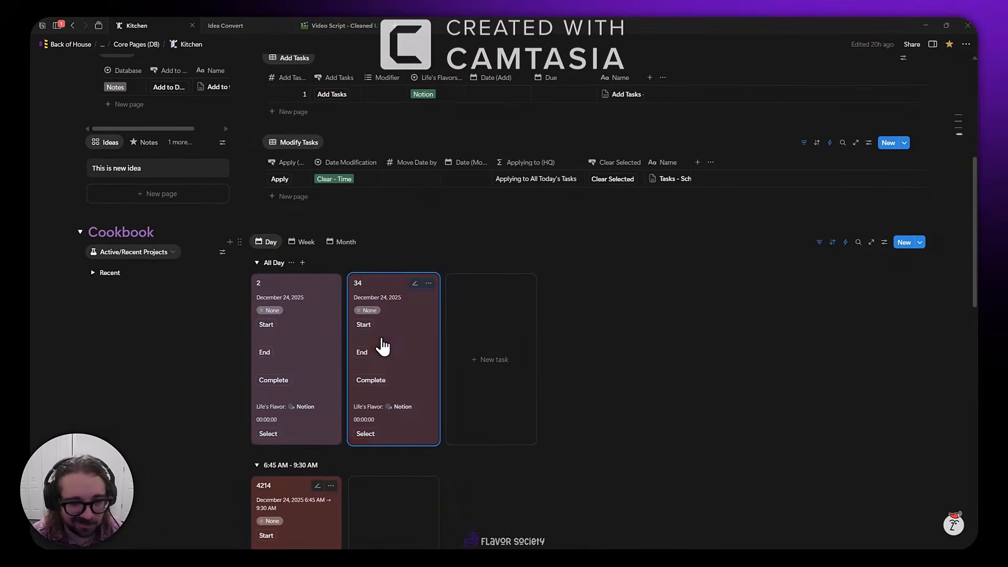
pyautogui.keyDown('shift'); pyautogui.click(305, 518); pyautogui.keyUp('shift')
pyautogui.click(331, 485)
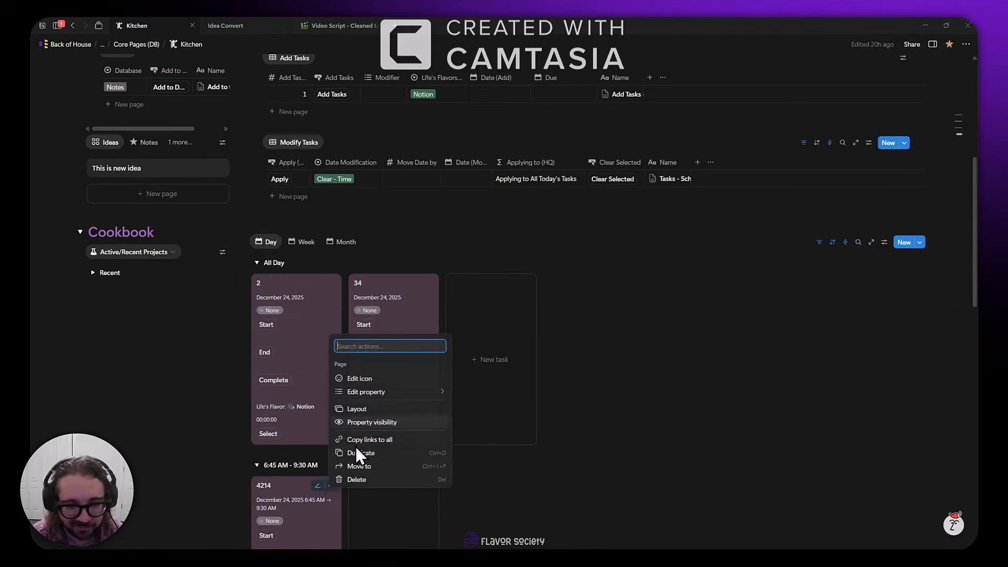
pyautogui.moveTo(386, 392)
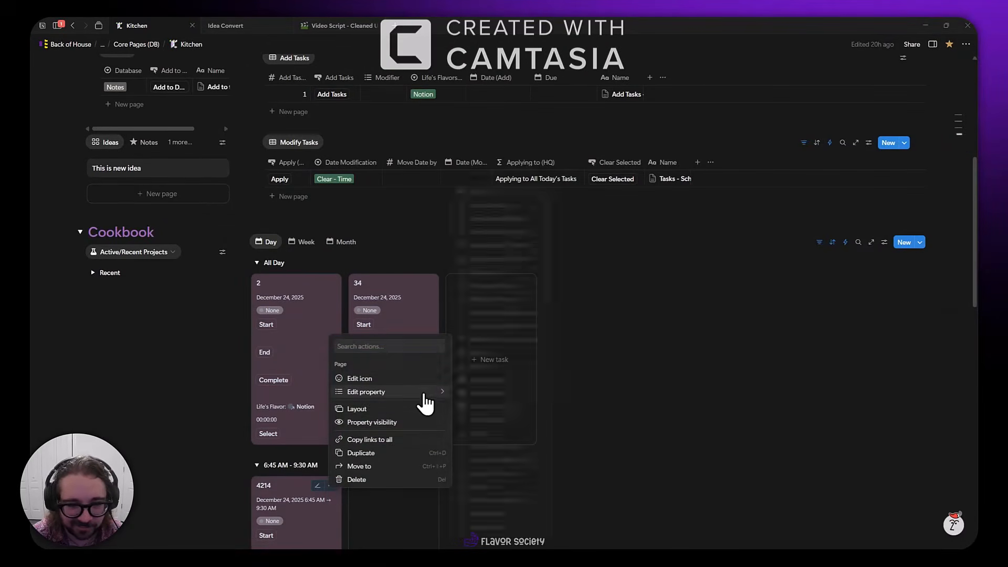
pyautogui.click(539, 351)
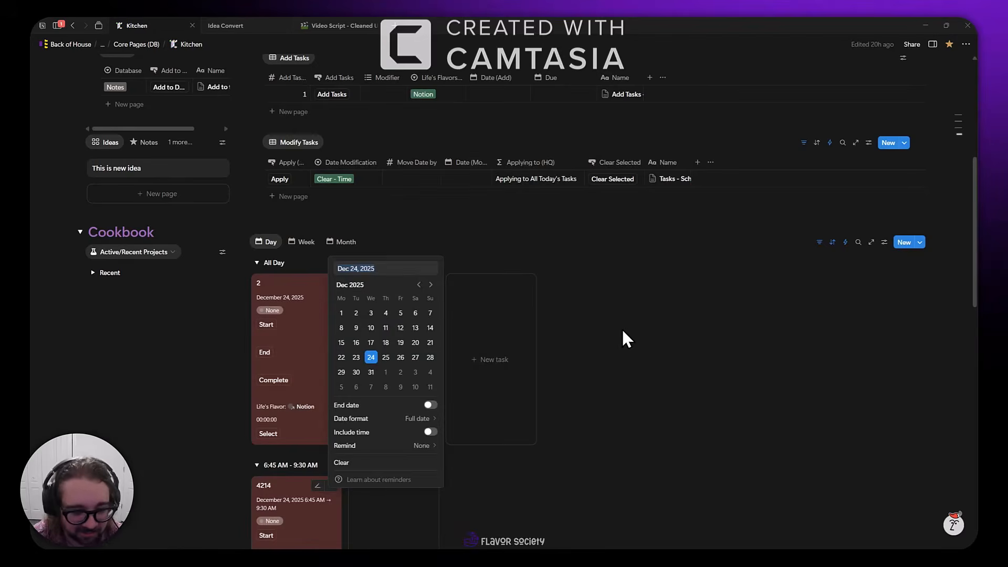
pyautogui.click(616, 314)
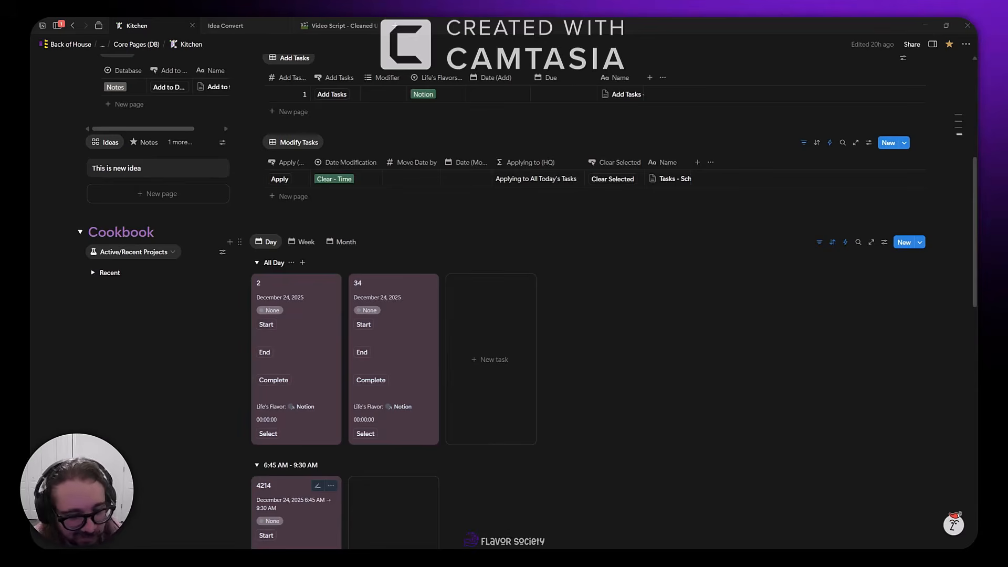
# Switch to the mobile-sized Notion window and examine the Kitchen page's Task Modification tables and All Day task cards
pyautogui.hotkey('alt', 'Tab')
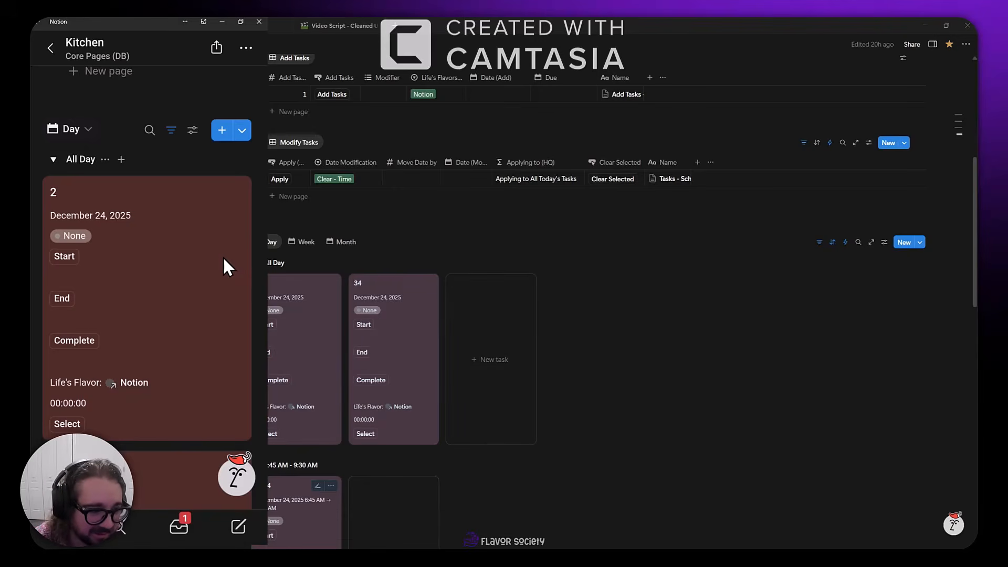
pyautogui.scroll(-1, 222, 256)
pyautogui.scroll(8, 225, 263)
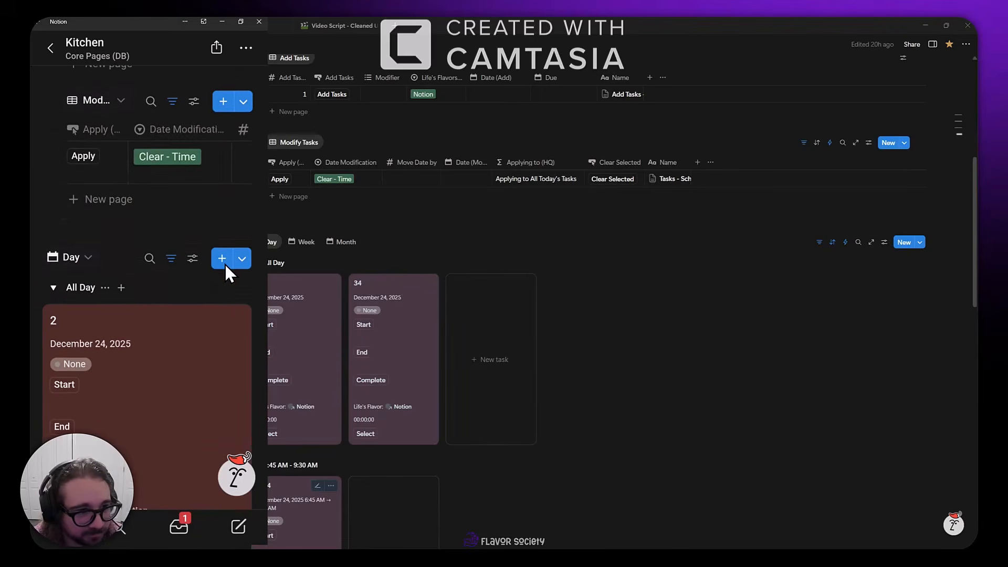
pyautogui.scroll(4, 210, 266)
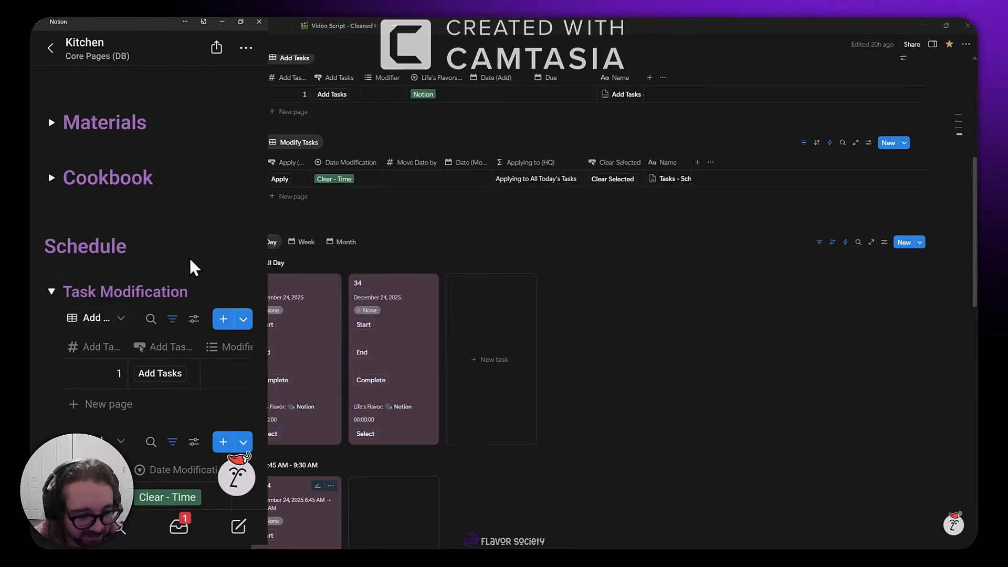
pyautogui.scroll(-4, 190, 255)
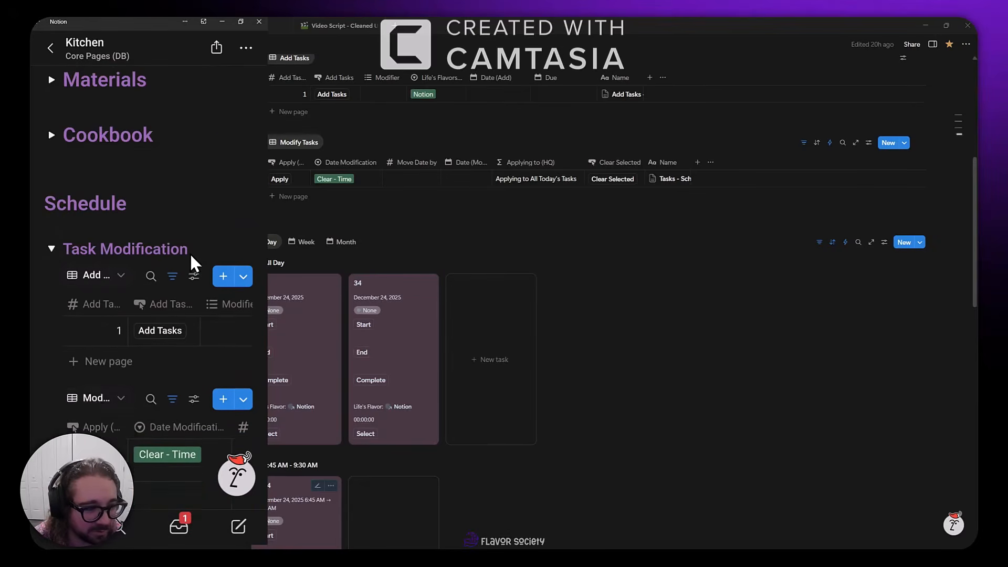
pyautogui.scroll(-8, 194, 275)
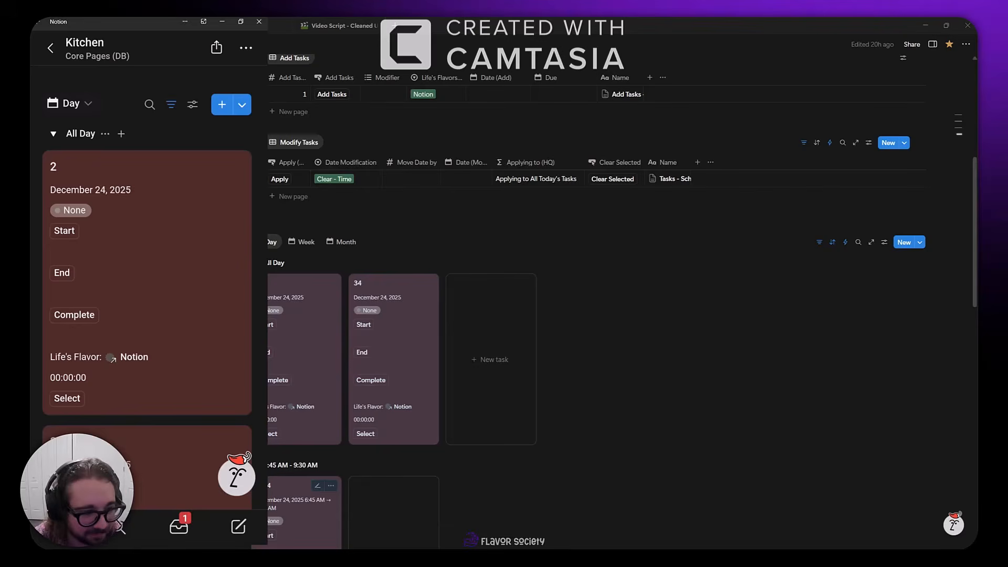
pyautogui.scroll(-2, 193, 271)
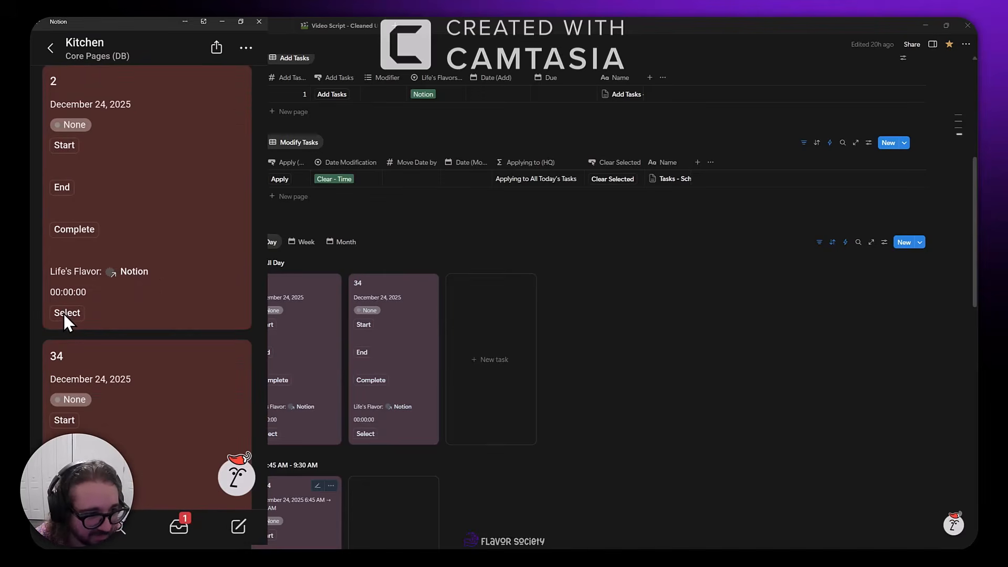
# Mark the timed tasks "4214" and "2424" as selected for modification in the mobile-sized window
pyautogui.scroll(-5, 107, 305)
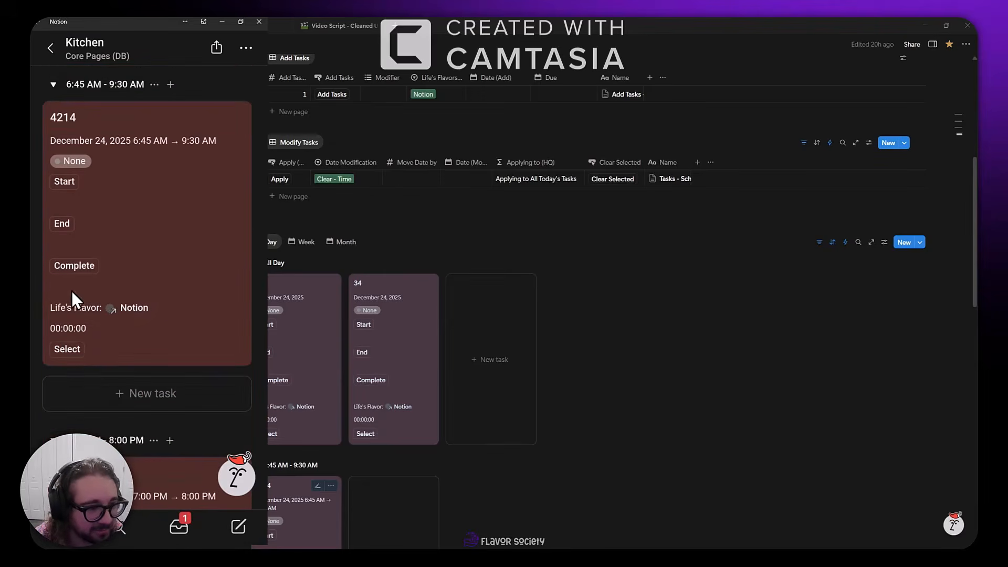
pyautogui.click(72, 349)
pyautogui.scroll(-5, 106, 305)
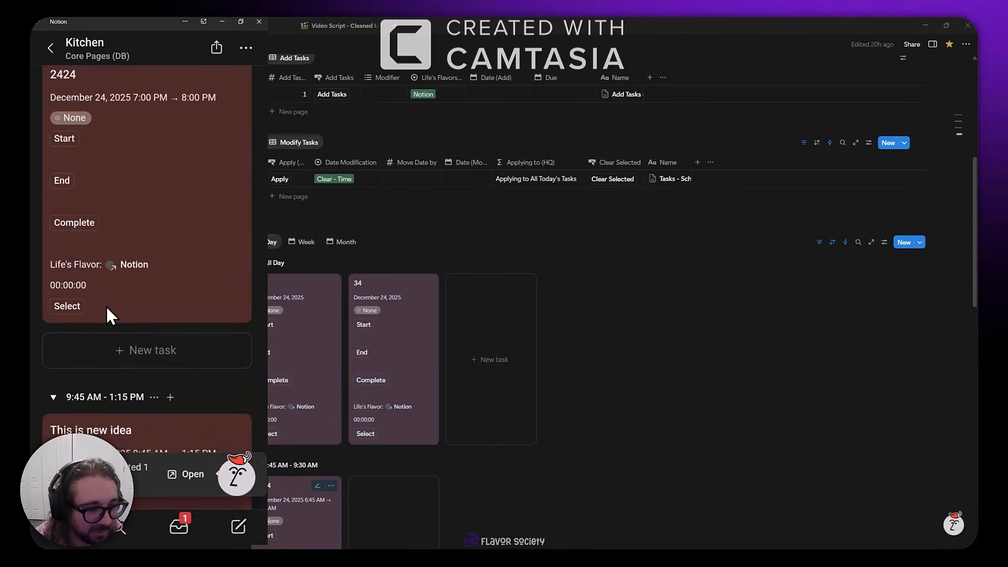
pyautogui.click(59, 307)
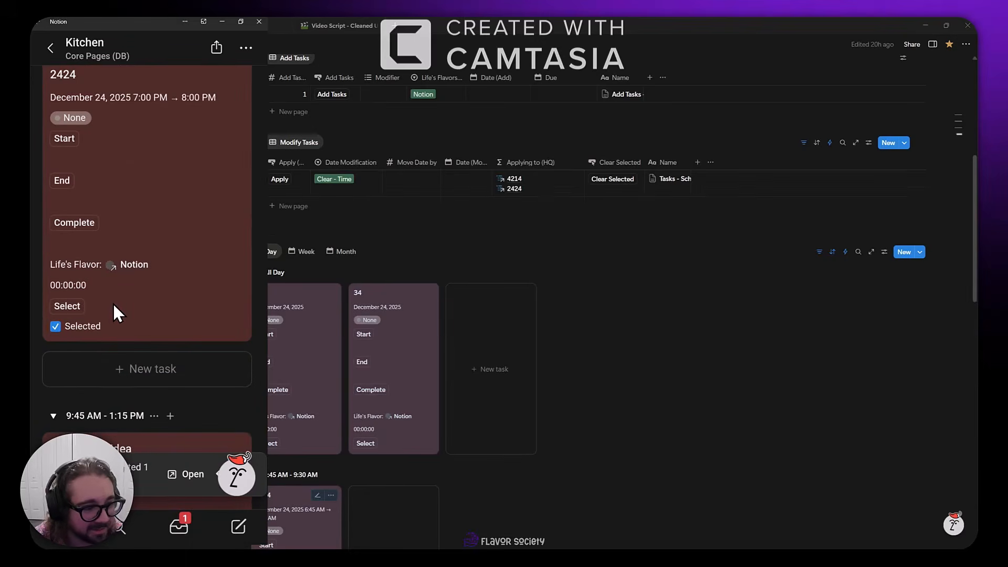
# Apply the Clear - Time modification to the selected tasks "4214" and "2424", and return to the full-size Notion window
pyautogui.scroll(10, 117, 301)
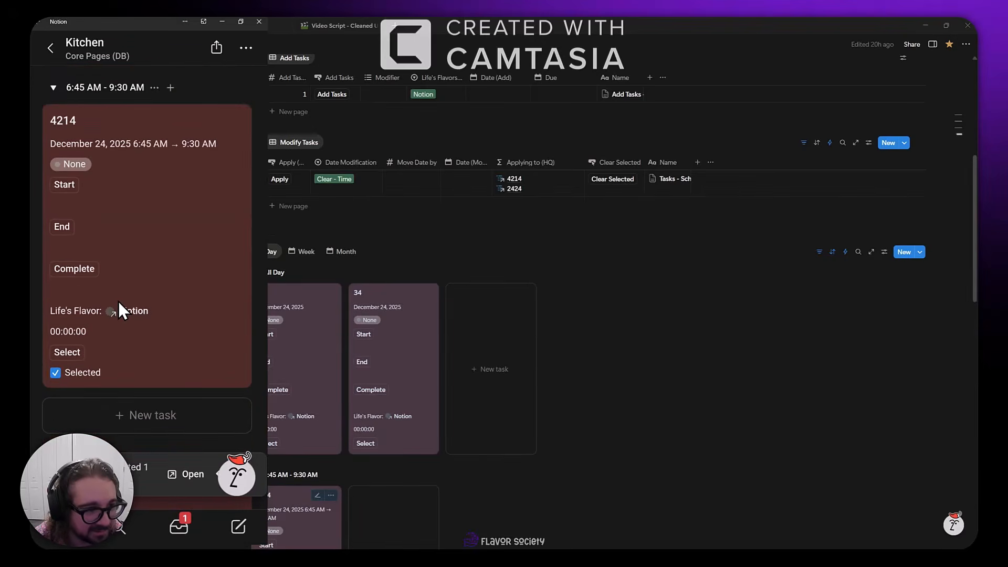
pyautogui.scroll(10, 119, 300)
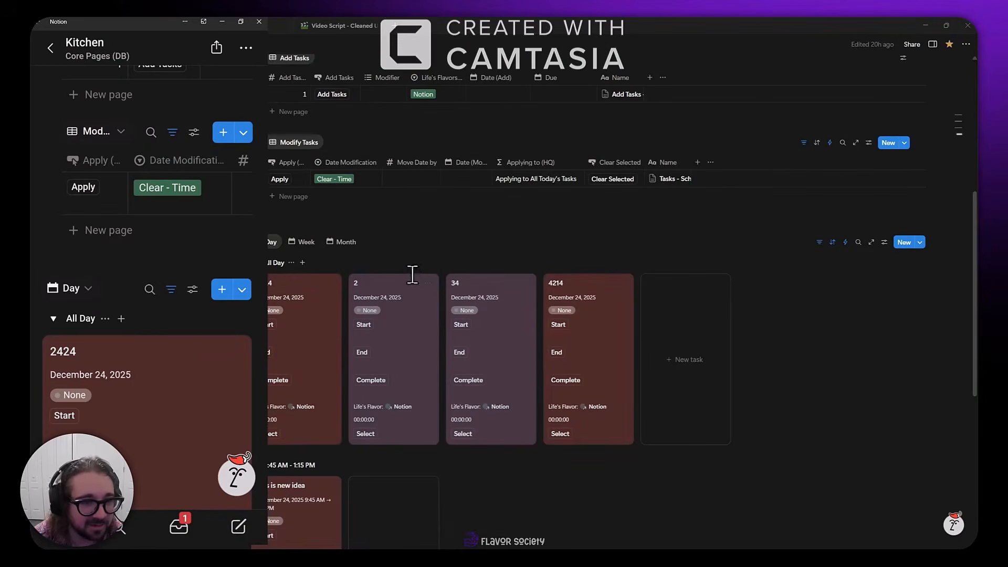
pyautogui.click(420, 251)
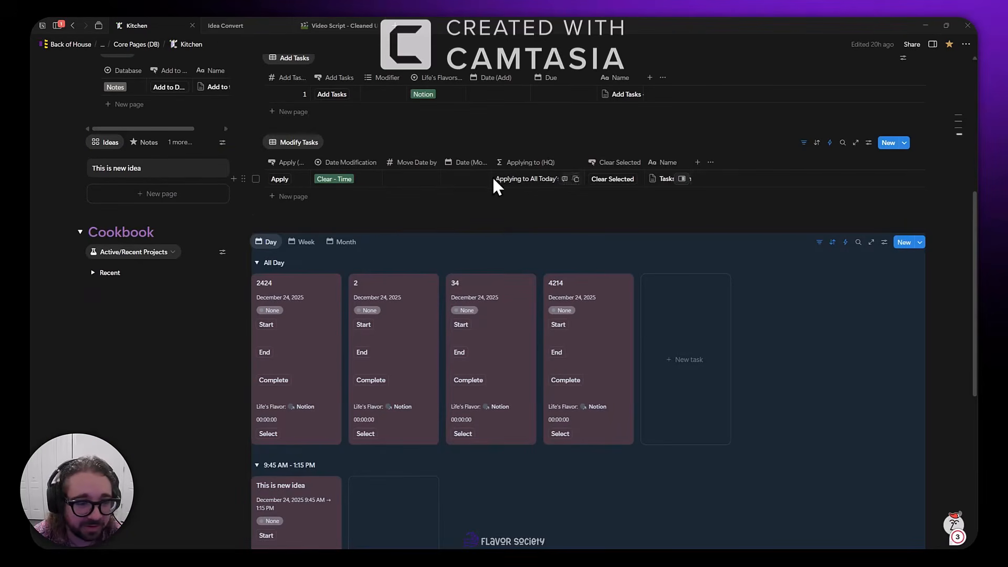
pyautogui.click(505, 226)
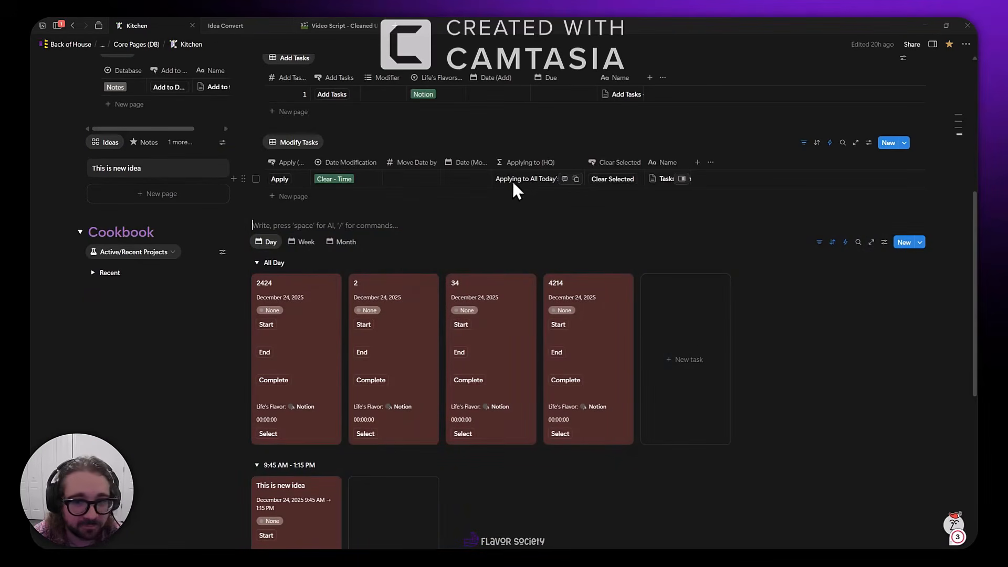
# Mark the All Day task "2424" as selected for the Modify Tasks row
pyautogui.scroll(-4, 326, 234)
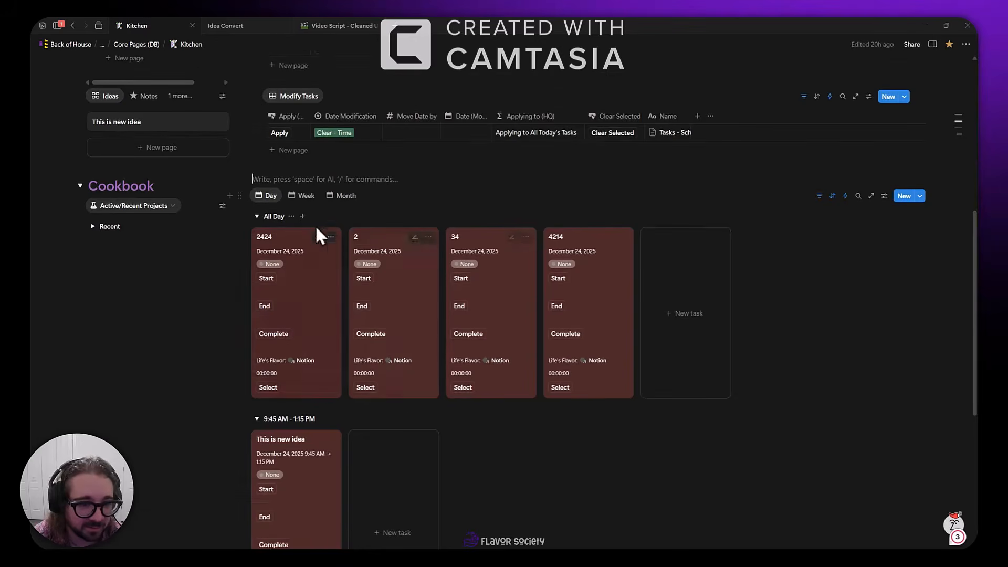
pyautogui.scroll(2, 315, 352)
pyautogui.scroll(1, 322, 340)
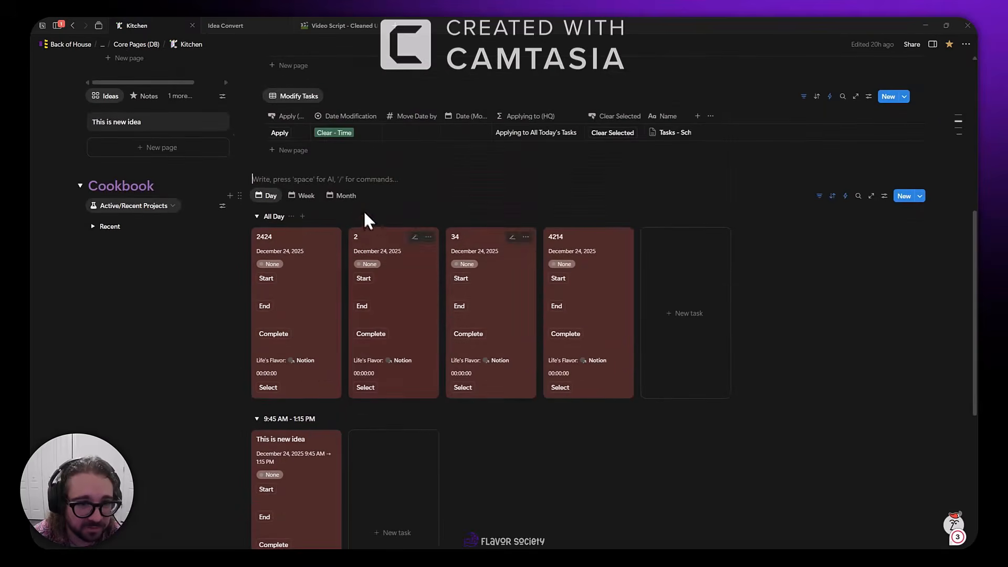
pyautogui.click(265, 388)
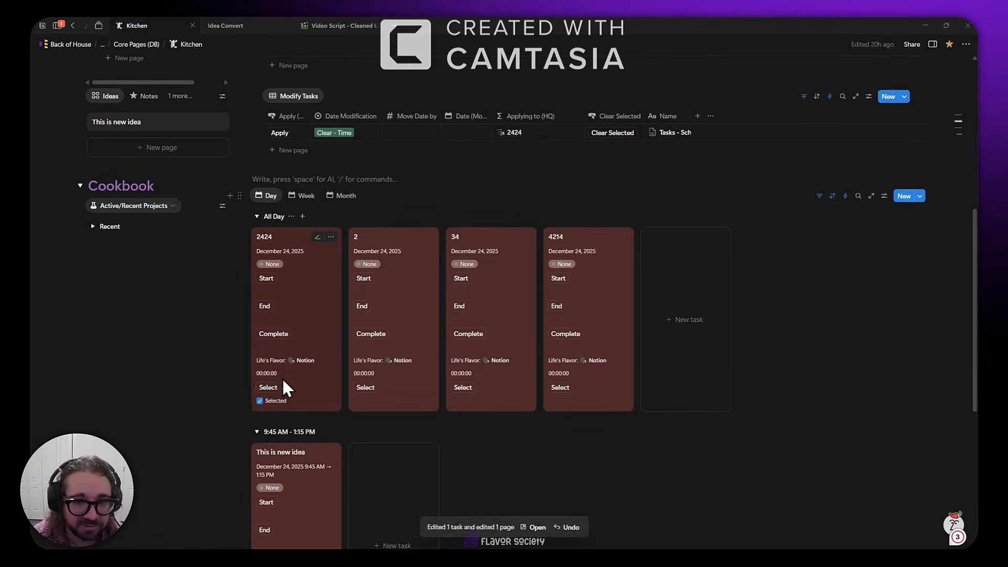
pyautogui.scroll(2, 322, 378)
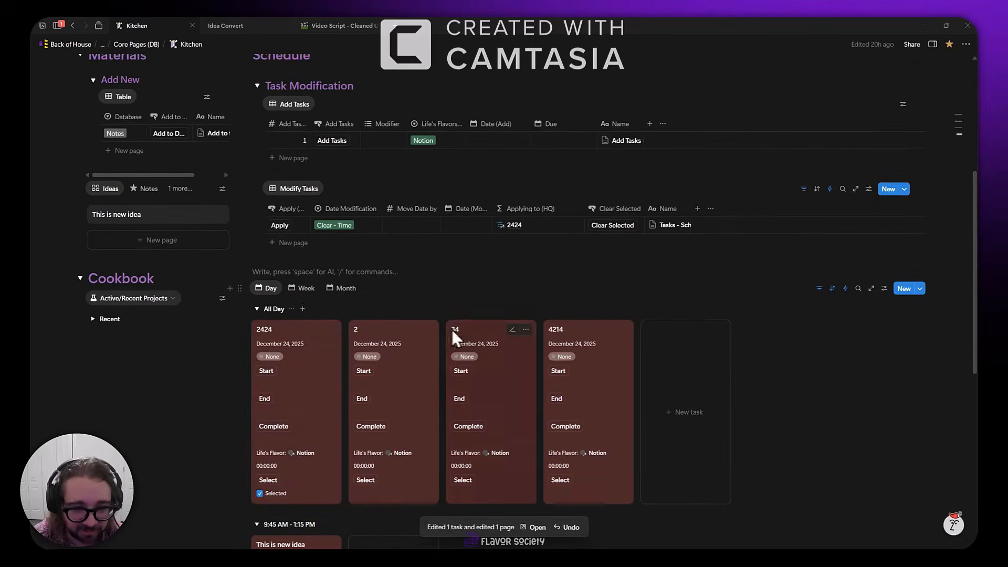
# Deselect the All Day task "2424" and mark tasks "2", "34" and "4214" as selected for modification
pyautogui.scroll(-2, 401, 364)
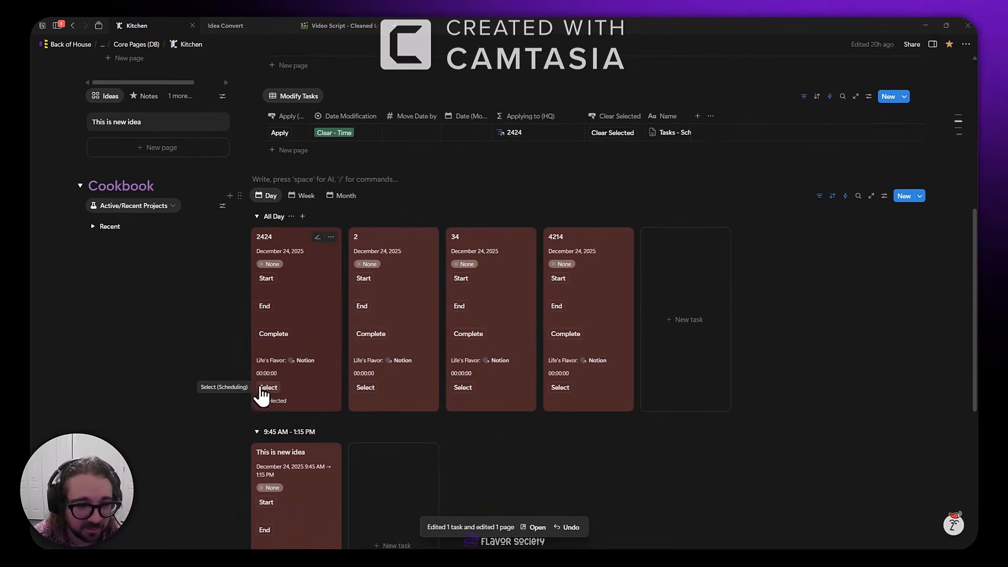
pyautogui.click(265, 388)
pyautogui.click(353, 387)
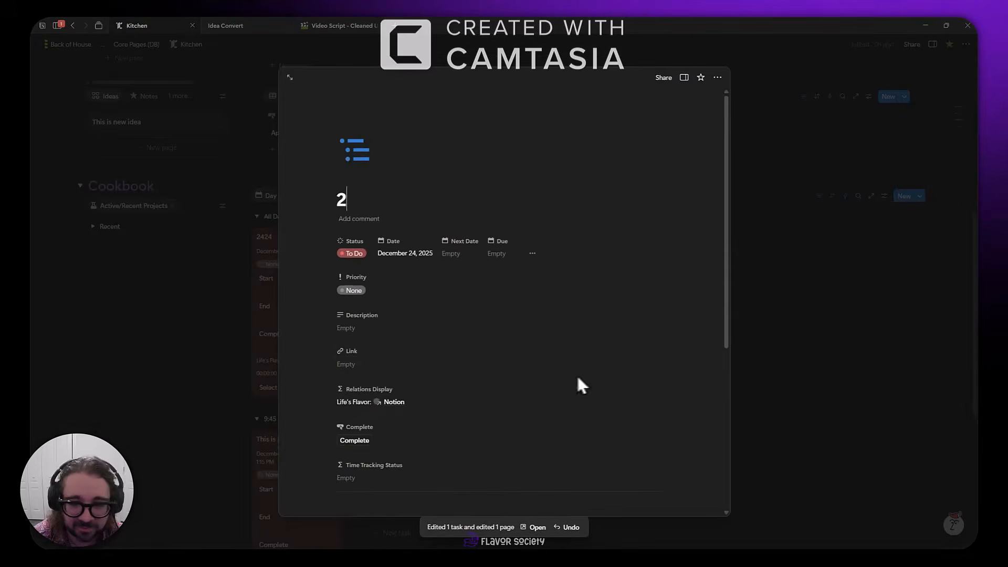
pyautogui.click(742, 394)
pyautogui.click(363, 388)
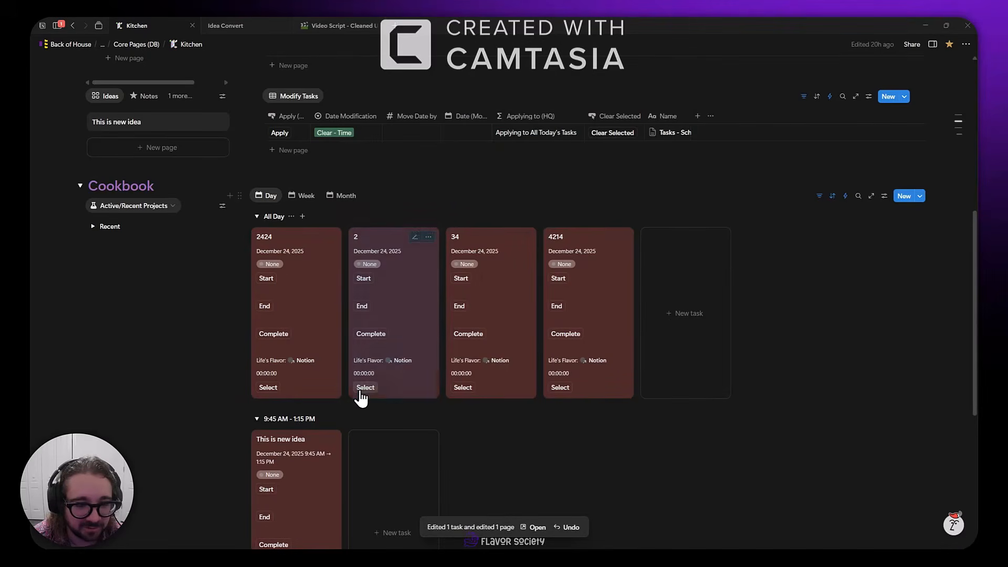
pyautogui.click(462, 388)
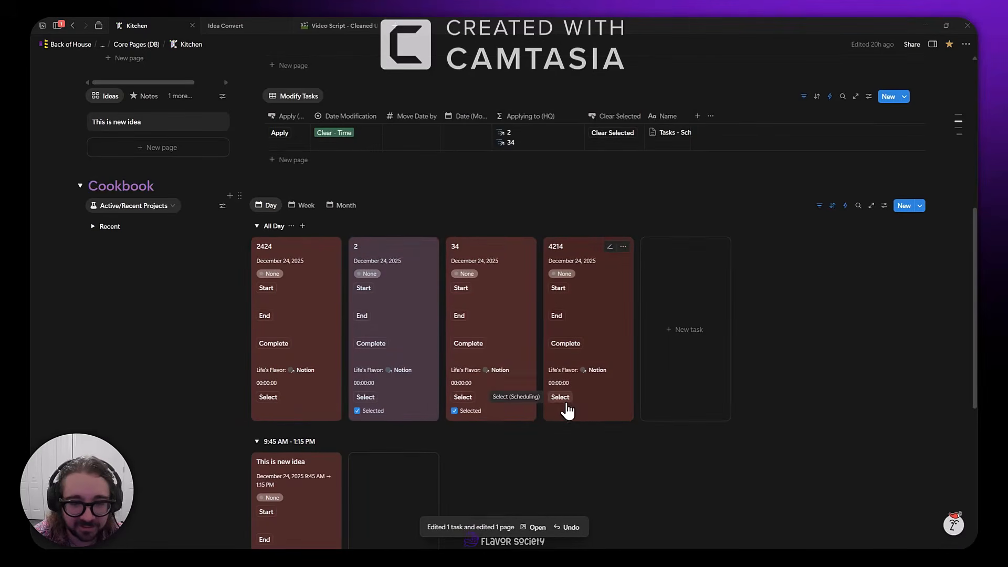
pyautogui.click(565, 403)
pyautogui.scroll(1, 511, 308)
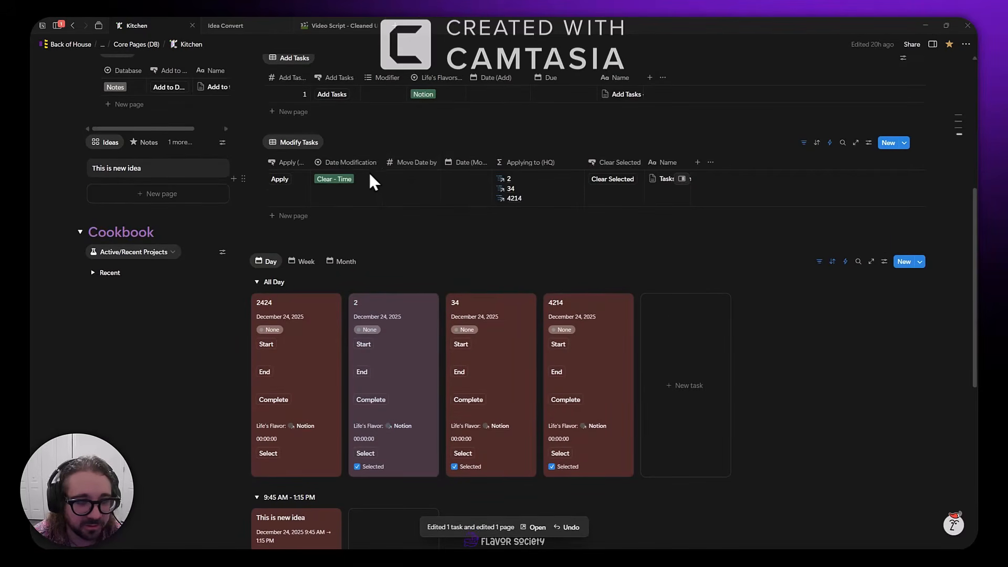
# Set the Modify Tasks row's Date Modification to Move and its Move Date by value to 1
pyautogui.click(339, 187)
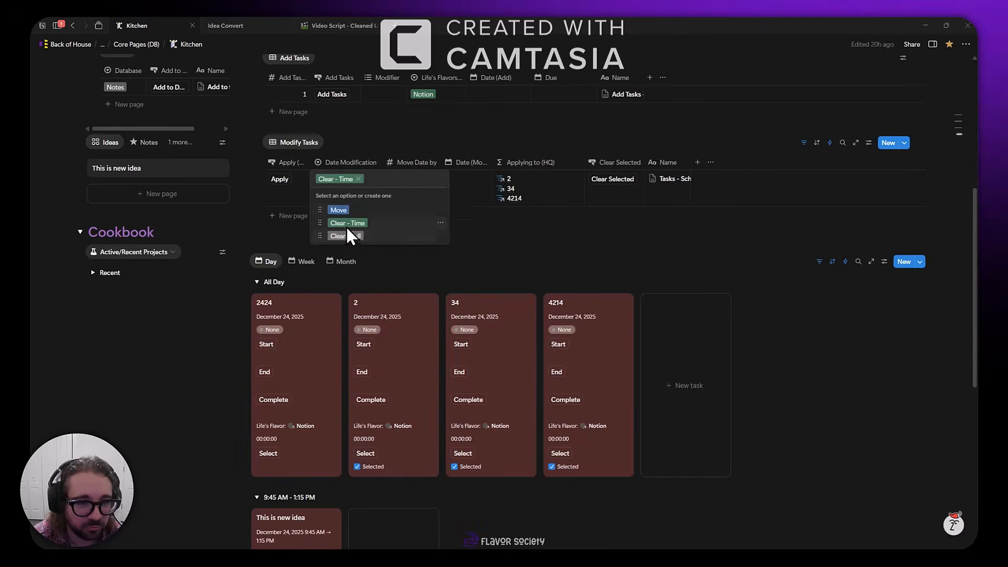
pyautogui.click(403, 181)
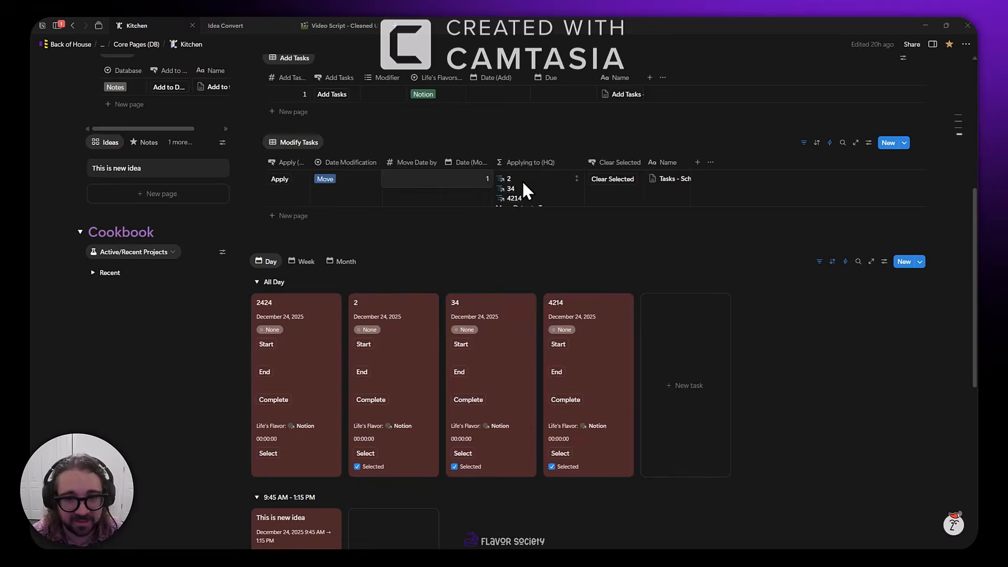
pyautogui.click(540, 258)
# Set the Modify Tasks row's Move Date by value to 21
pyautogui.click(432, 185)
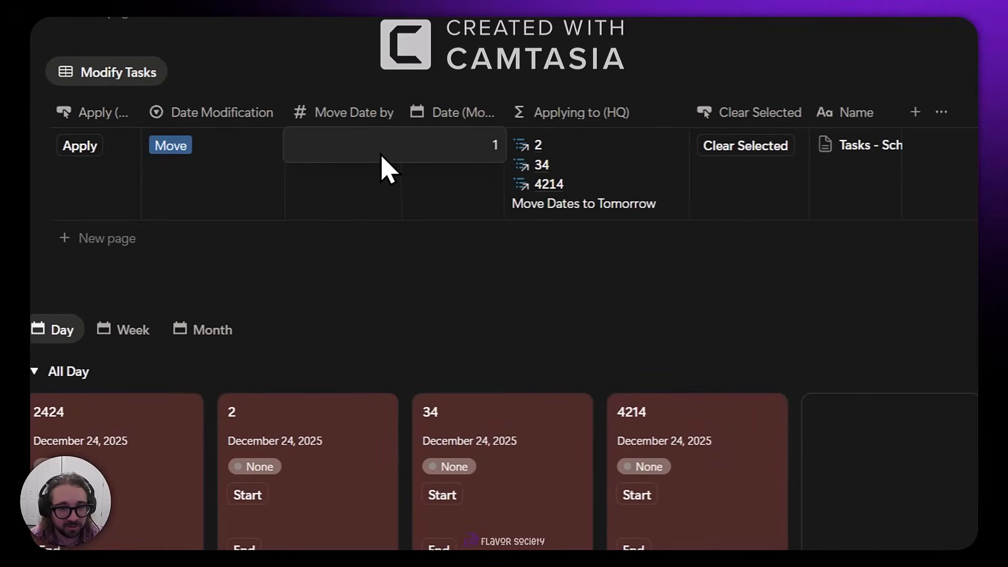
pyautogui.click(423, 174)
pyautogui.click(384, 157)
pyautogui.write('2')
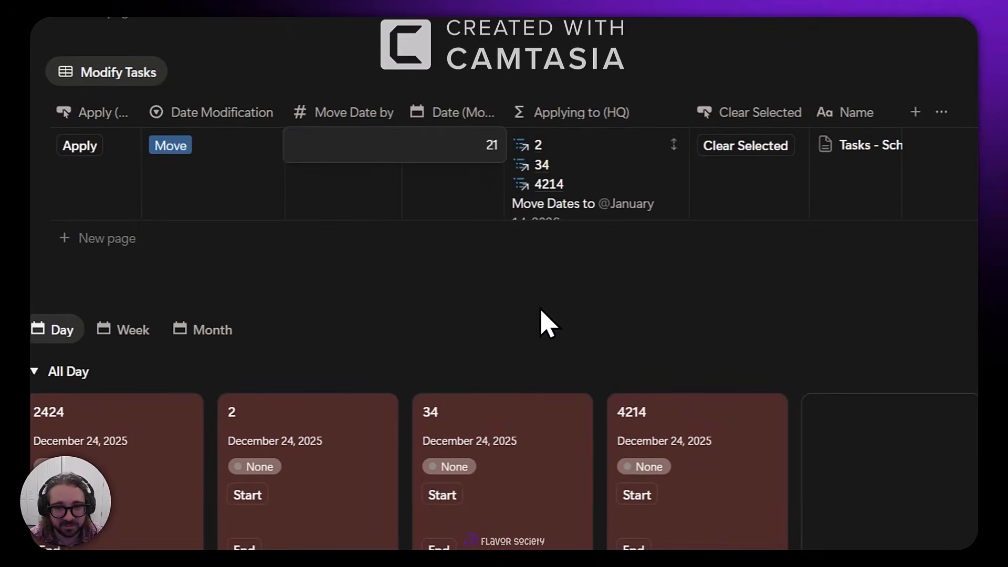
pyautogui.press('Return')
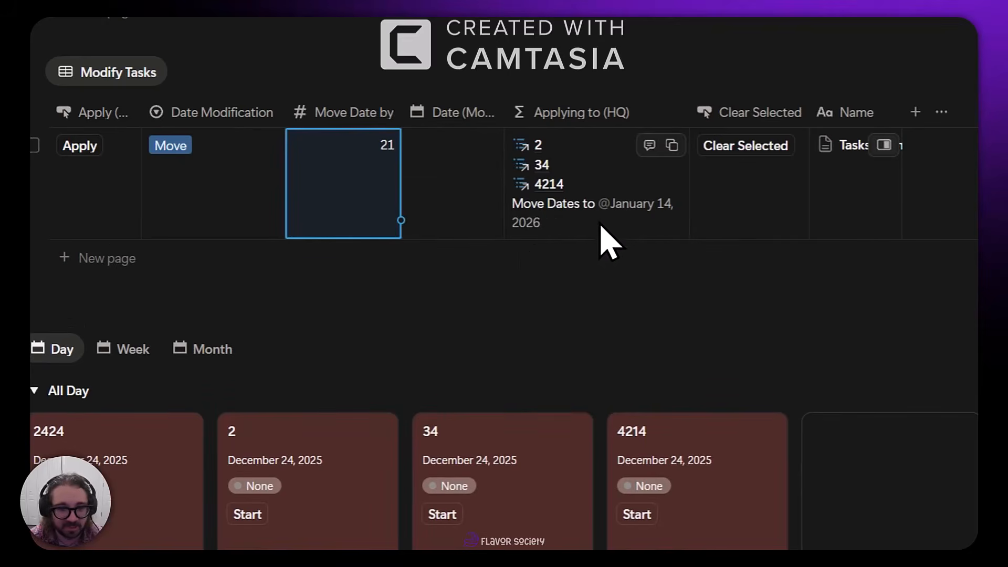
# Set the Modify Tasks row's modification date to January 2, 2026
pyautogui.click(483, 219)
pyautogui.click(490, 425)
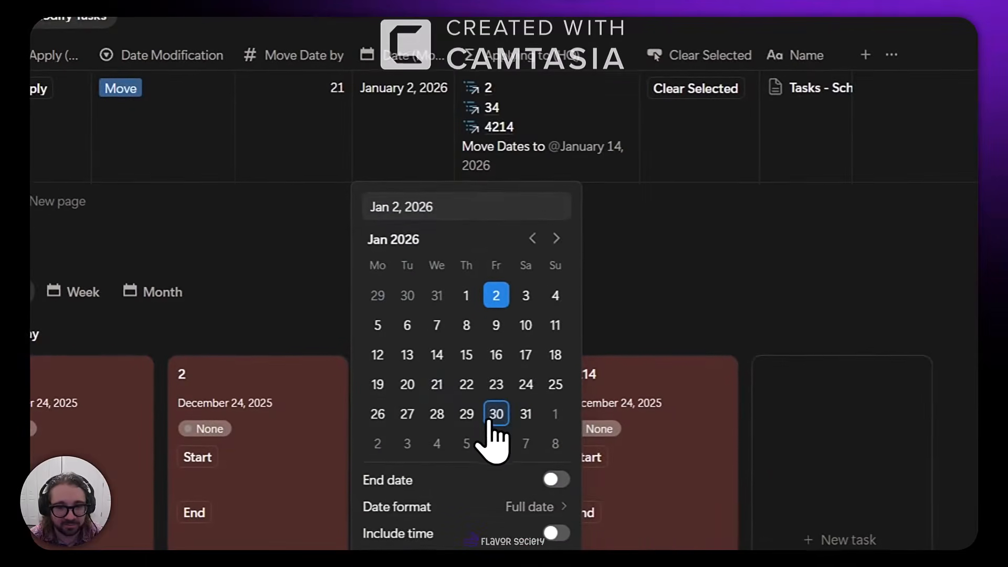
pyautogui.click(646, 297)
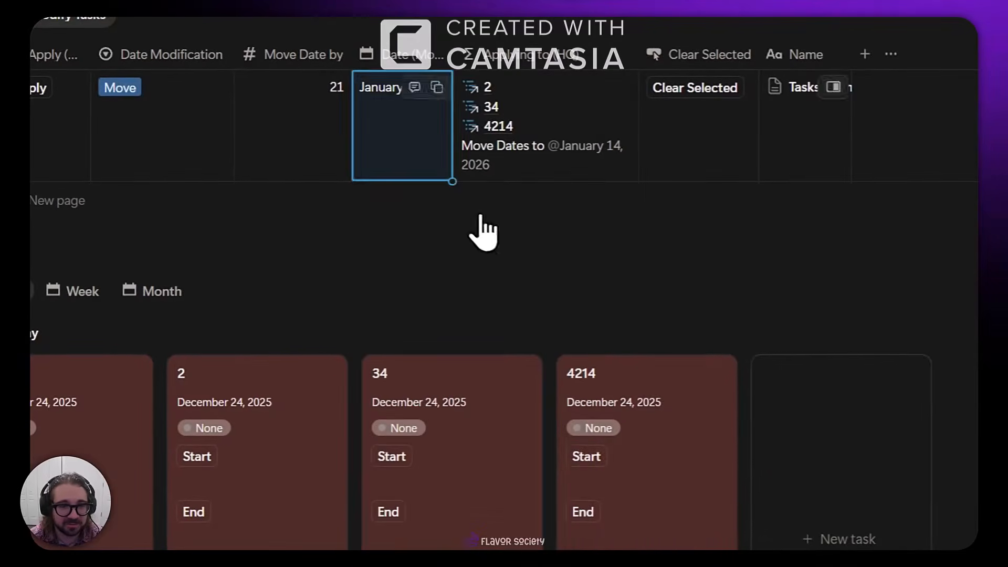
# Empty the Modify Tasks row's Move Date by and modification date values, and run its Clear Selected action
pyautogui.click(337, 141)
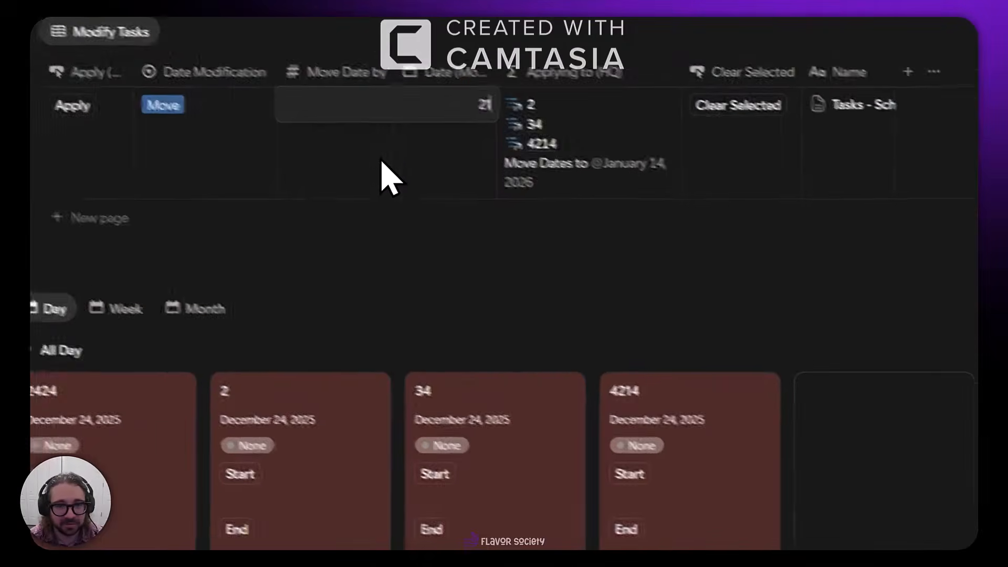
pyautogui.press('BackSpace')
pyautogui.press('BackSpace')
pyautogui.click(414, 182)
pyautogui.click(488, 147)
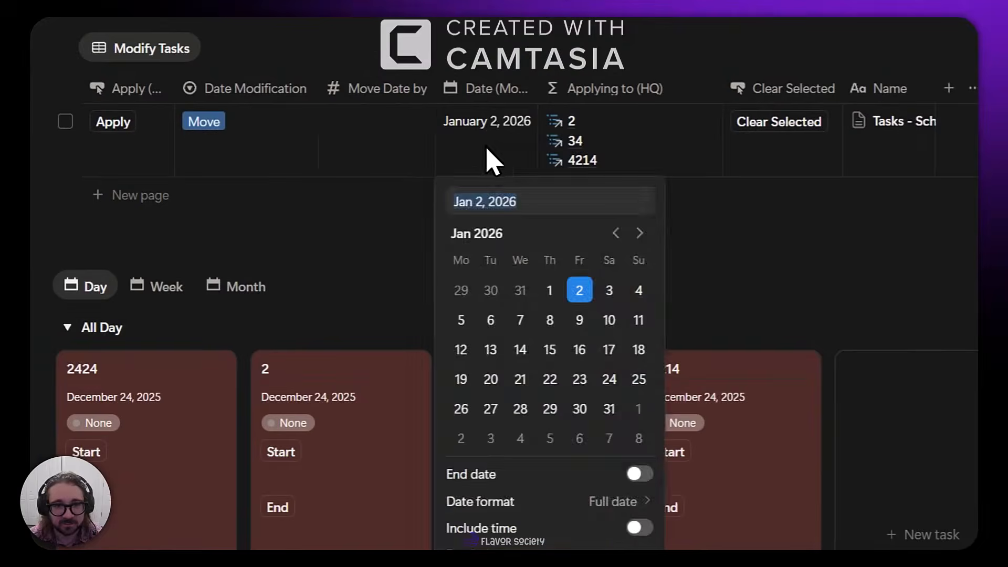
pyautogui.click(440, 440)
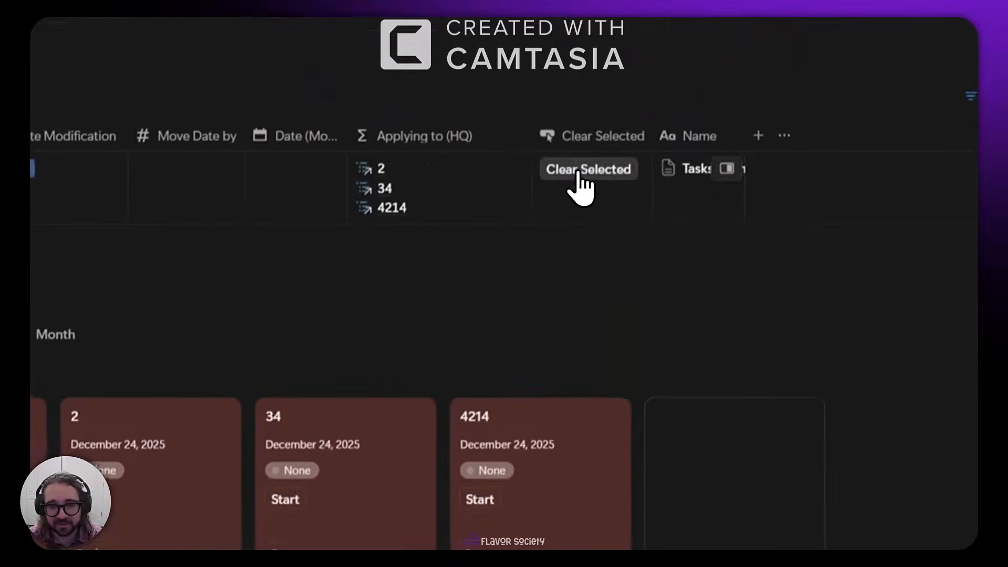
pyautogui.click(604, 73)
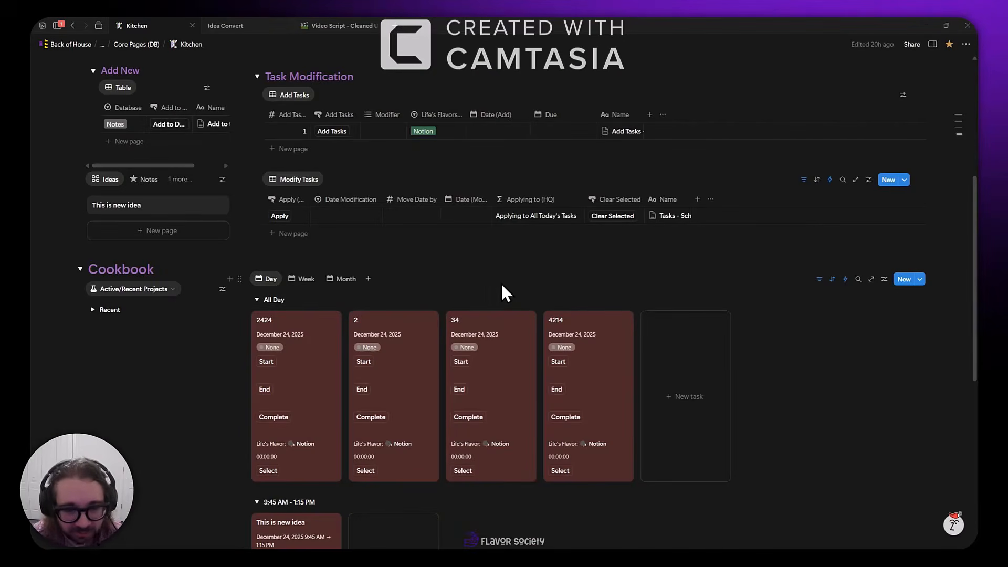
# Open the Example page below the Kitchen schedule and run the Anywhere Button of the Add Property Anywhere Button row
pyautogui.scroll(-6, 501, 281)
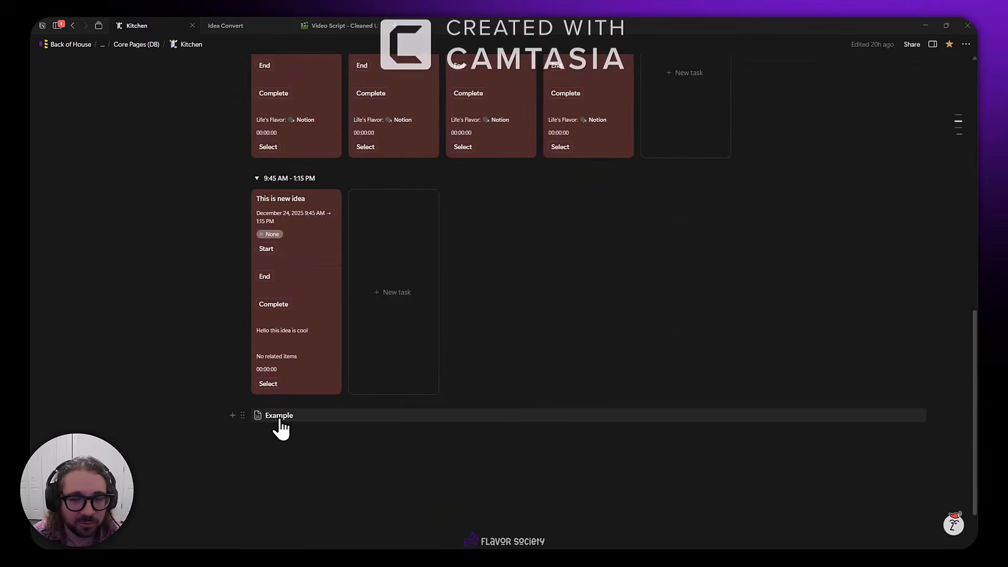
pyautogui.click(280, 419)
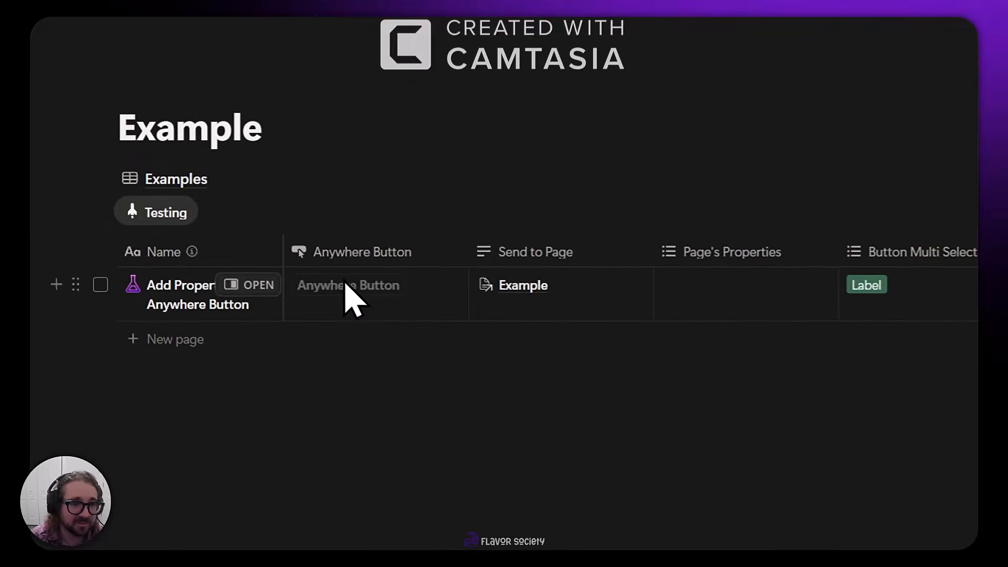
pyautogui.click(346, 285)
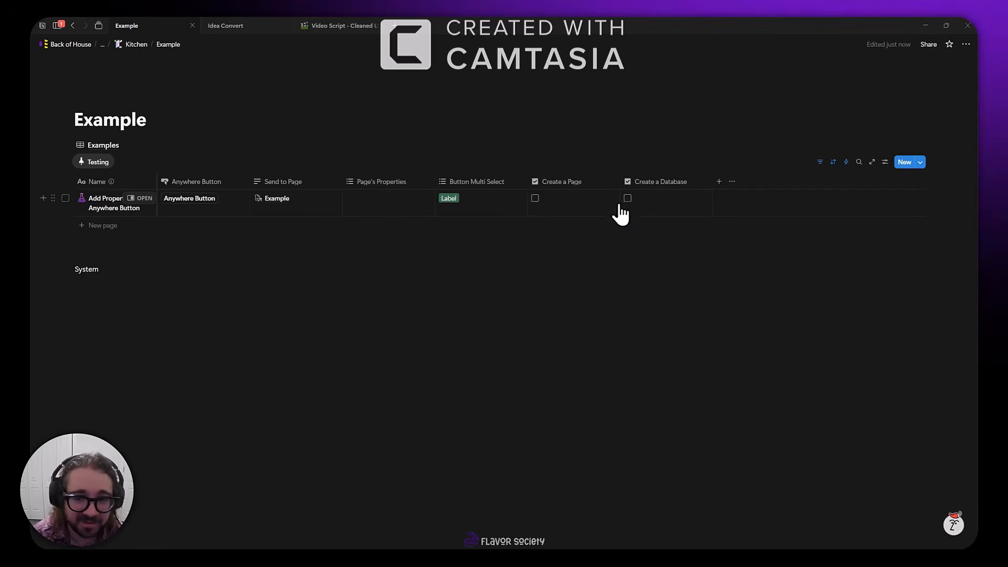
# Enable Create a Page for the Add Property Anywhere Button row and run its Anywhere Button again
pyautogui.click(535, 198)
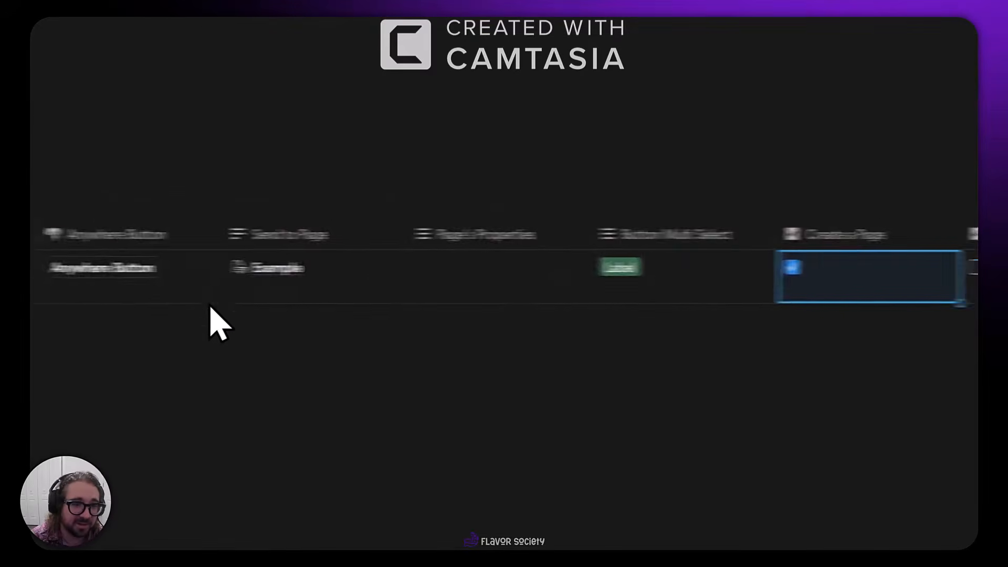
pyautogui.click(129, 268)
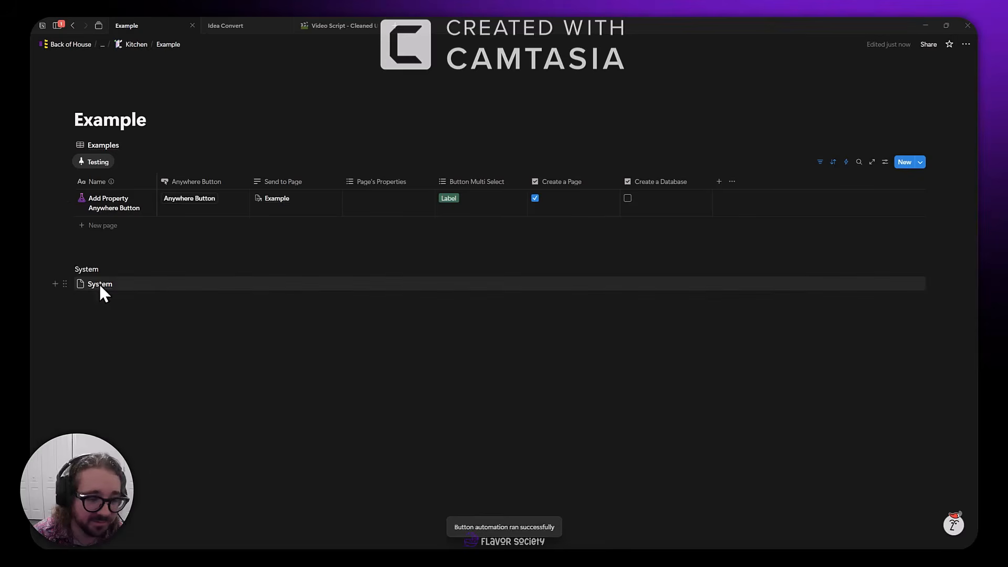
pyautogui.moveTo(100, 286)
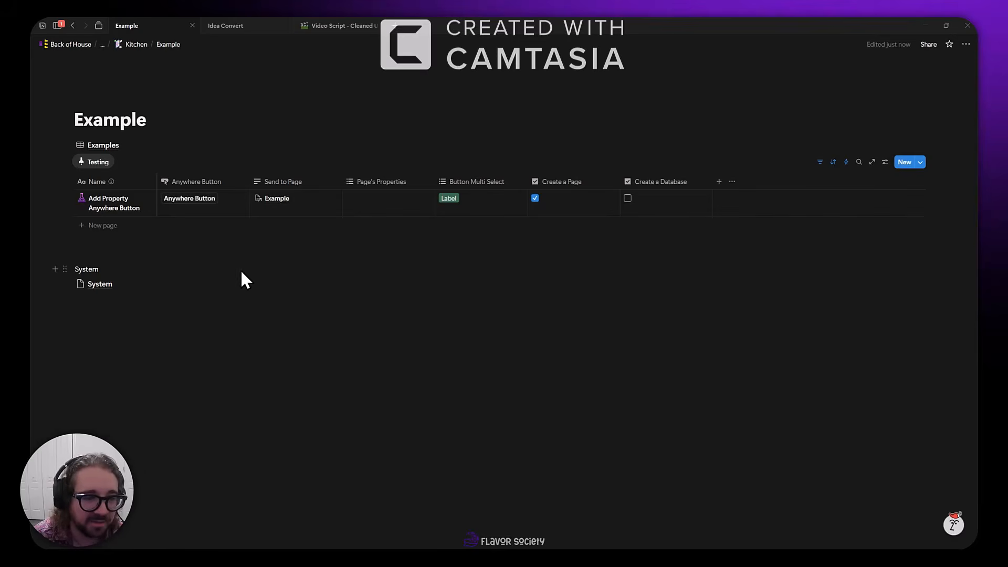
# Examine the options available in the row's Button Multi Select property
pyautogui.click(463, 197)
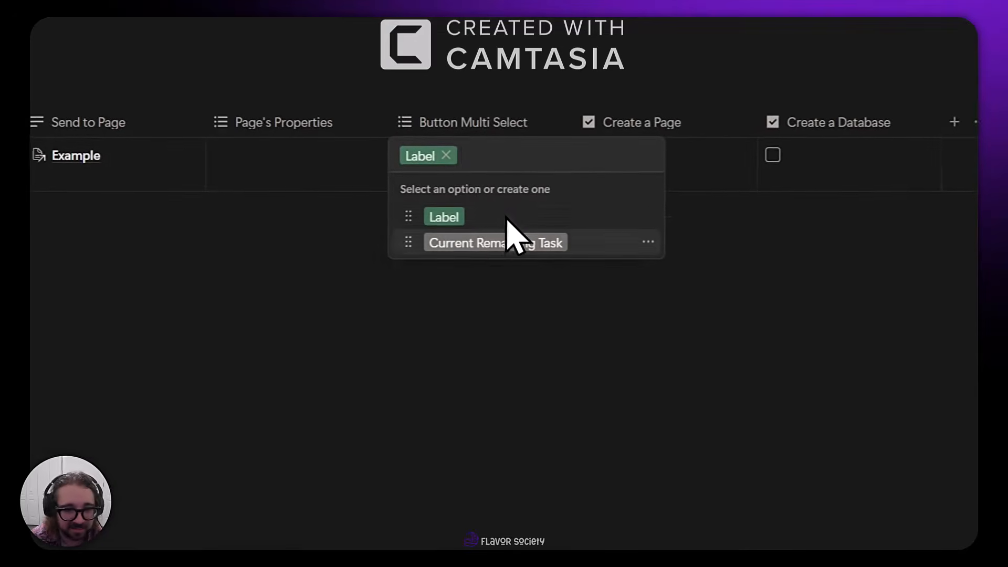
pyautogui.click(551, 308)
pyautogui.click(517, 178)
pyautogui.press('Escape')
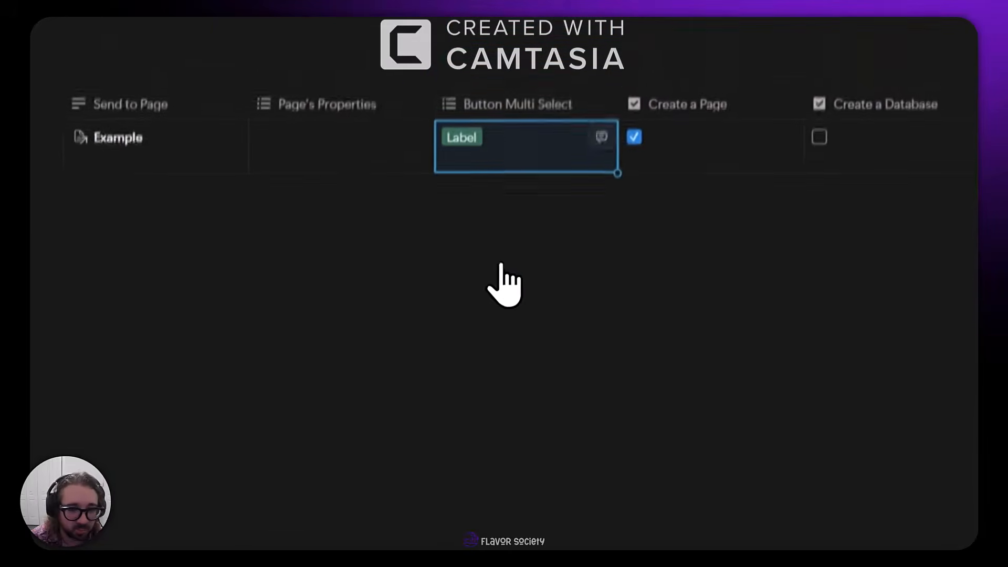
pyautogui.click(515, 203)
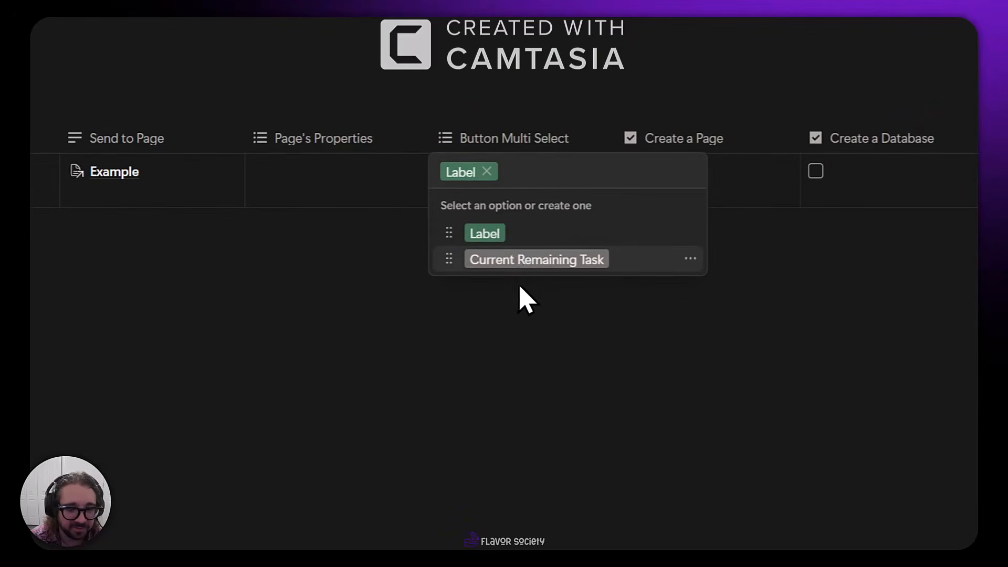
pyautogui.click(511, 301)
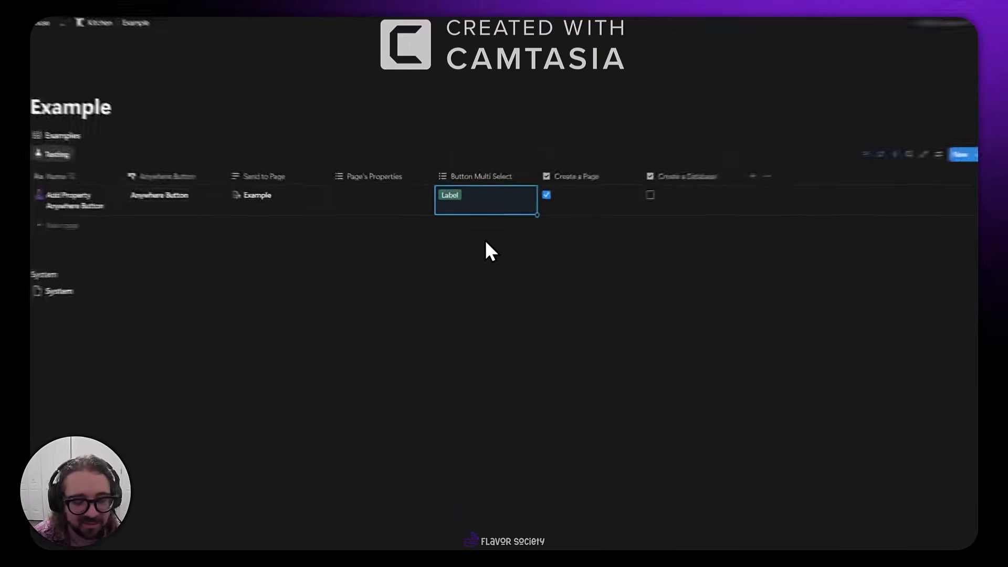